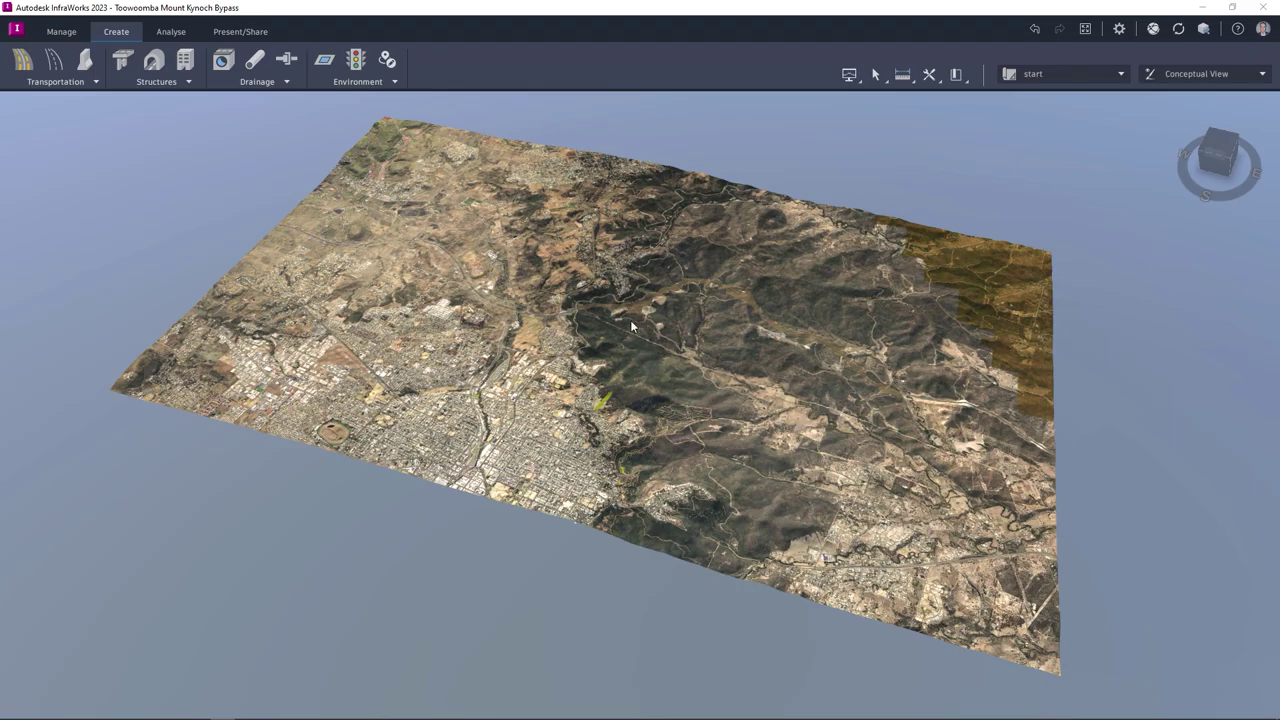
Start a new PI-based road over the excavated corridor and review the available assemblies, keeping the four lane divided raised Jersey barrier one.
scroll(630, 300, "up", 5)
scroll(630, 300, "up", 5)
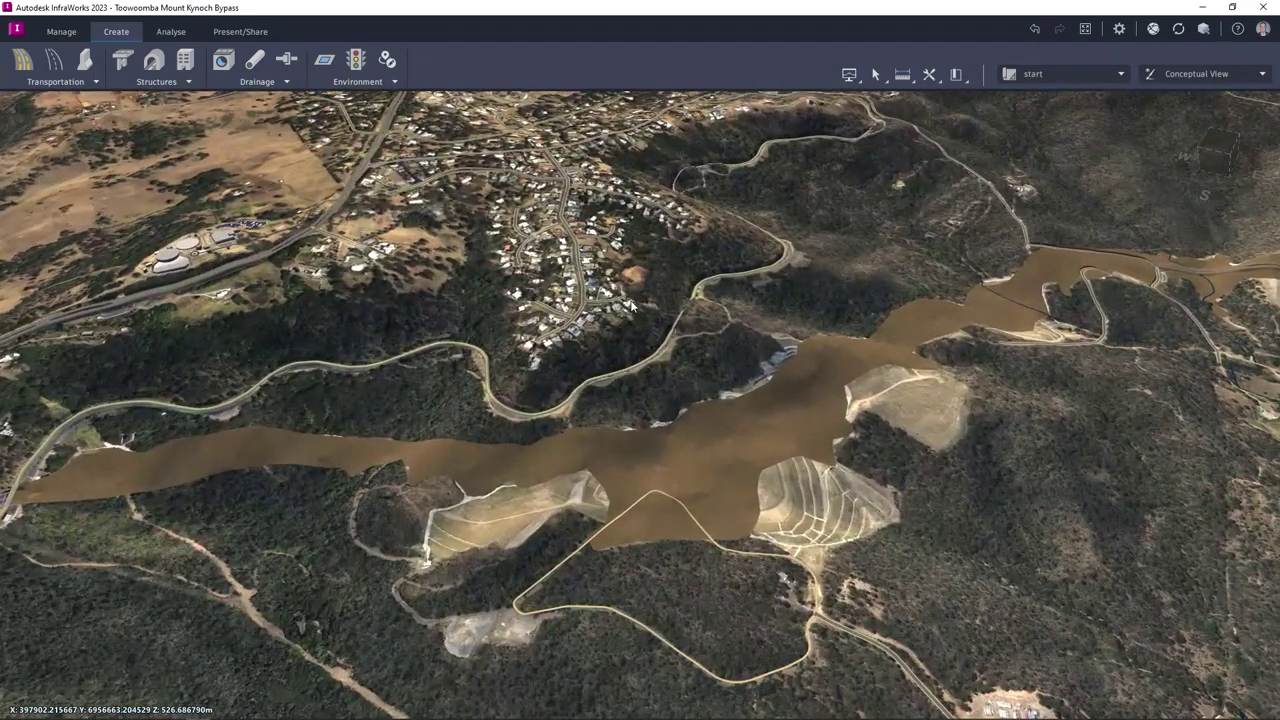
left_click_drag(764, 320, 714, 510)
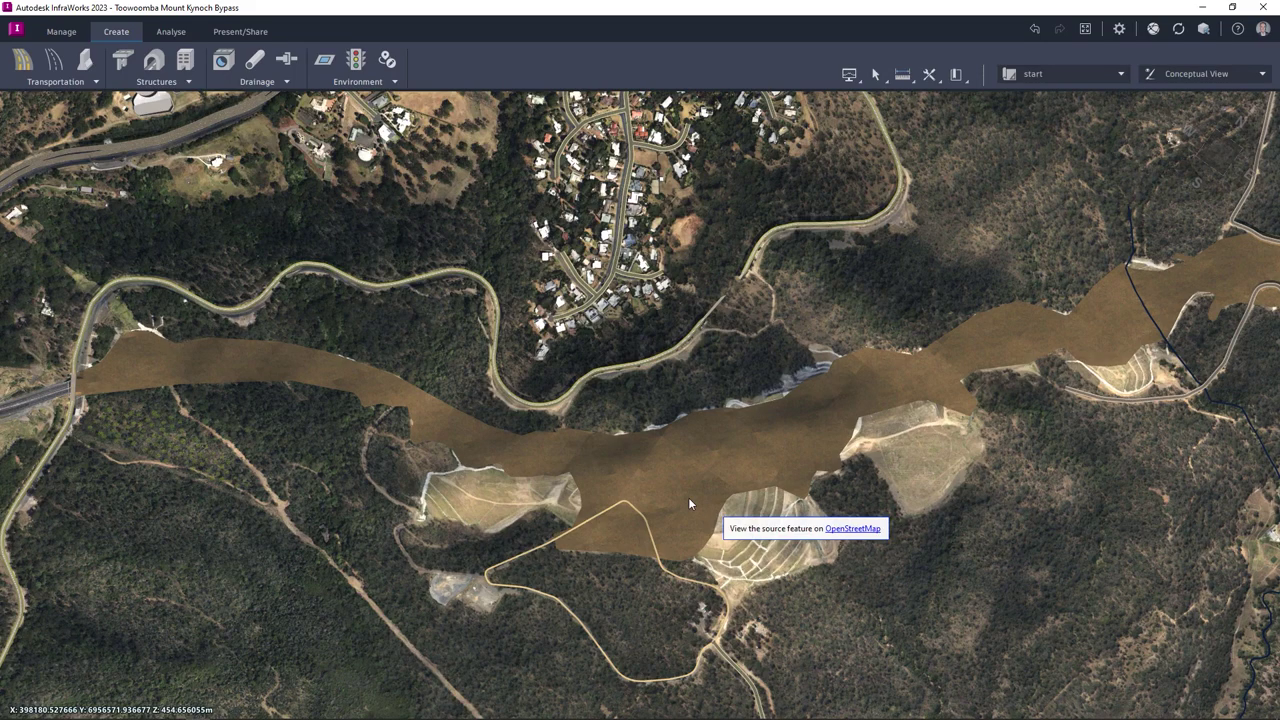
left_click(55, 81)
left_click(66, 100)
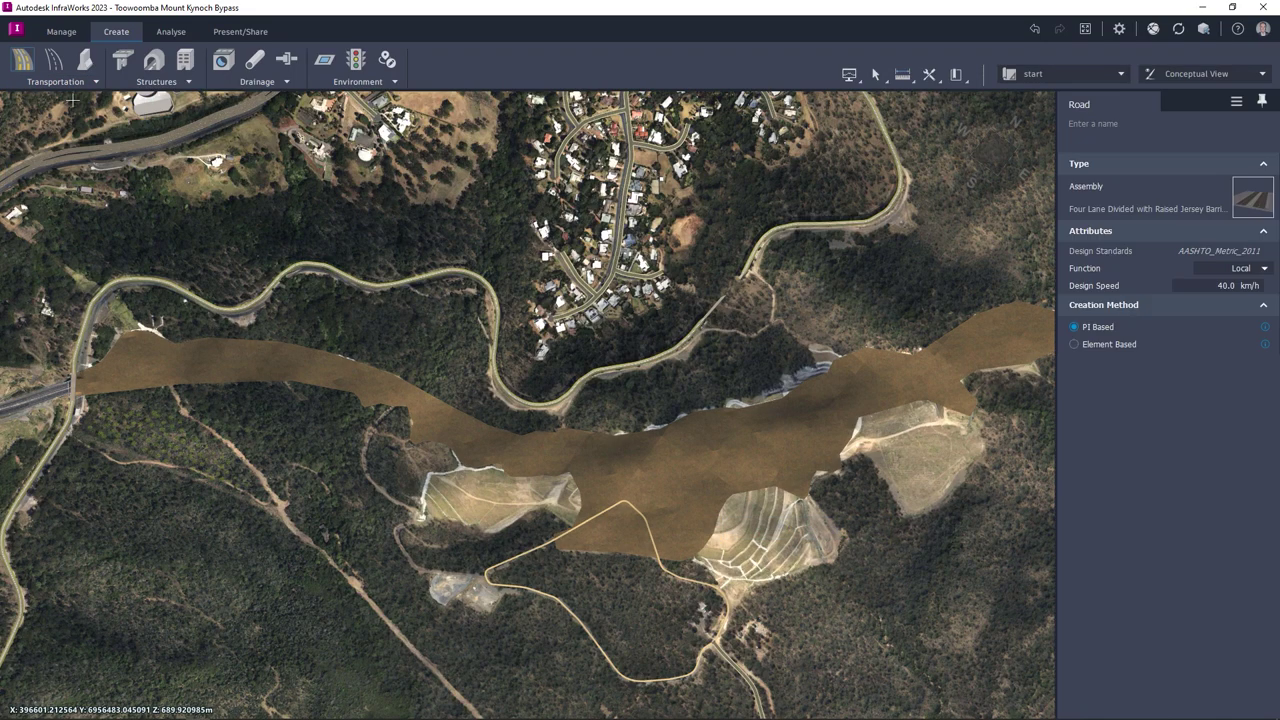
left_click(1072, 210)
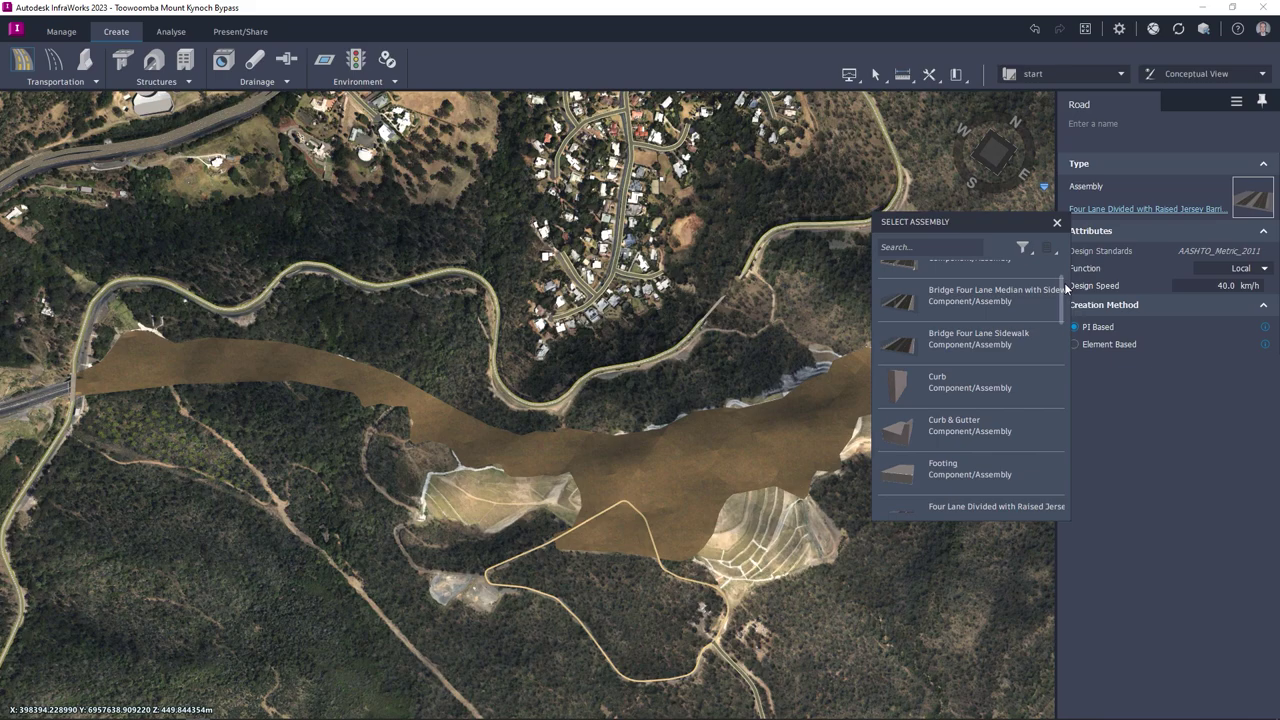
left_click_drag(1061, 292, 1066, 325)
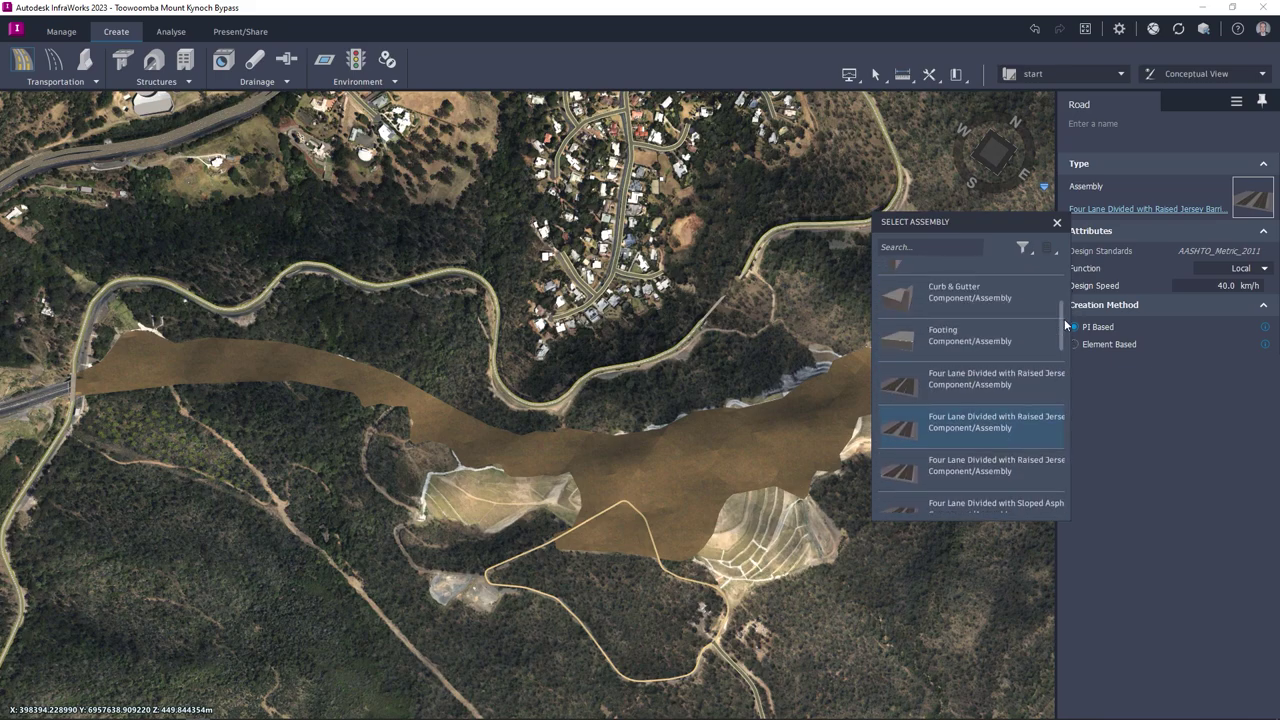
left_click(1057, 223)
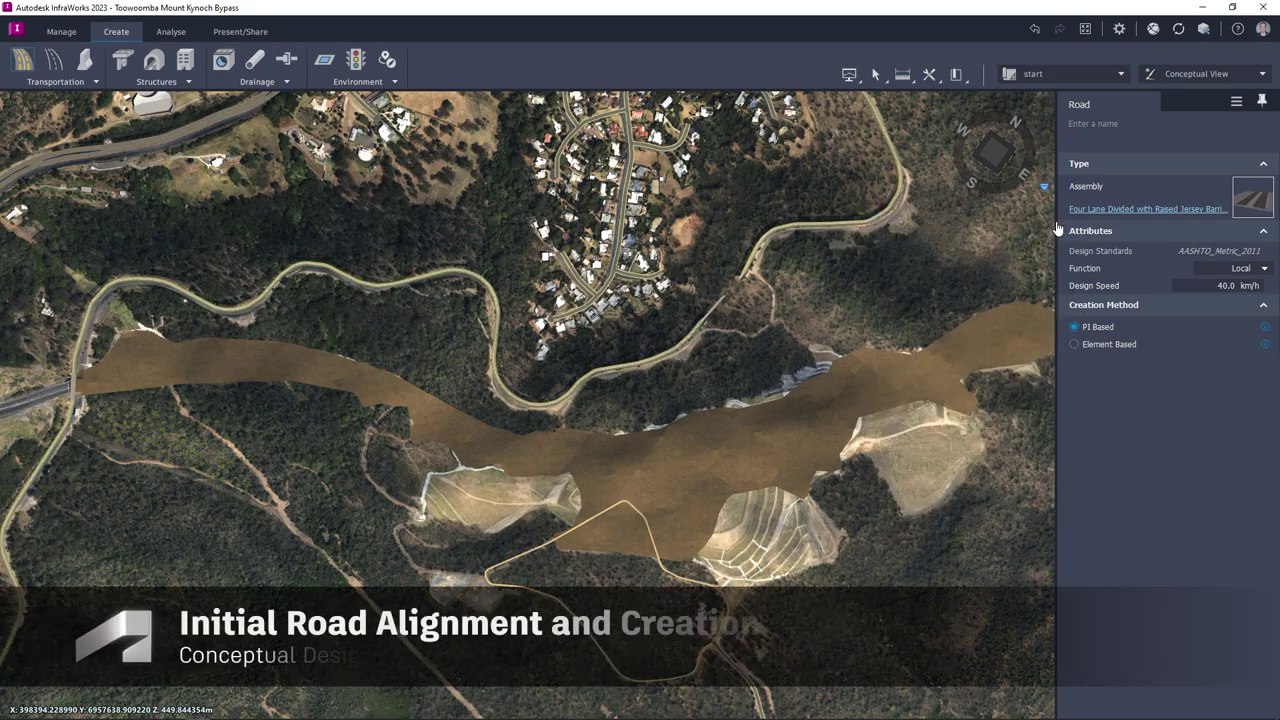
Sketch a road about 2244 m long through the brown excavated corridor, from the existing highway's end eastward with three intermediate bends.
left_click(82, 383)
left_click(318, 366)
left_click(539, 456)
left_click(993, 342)
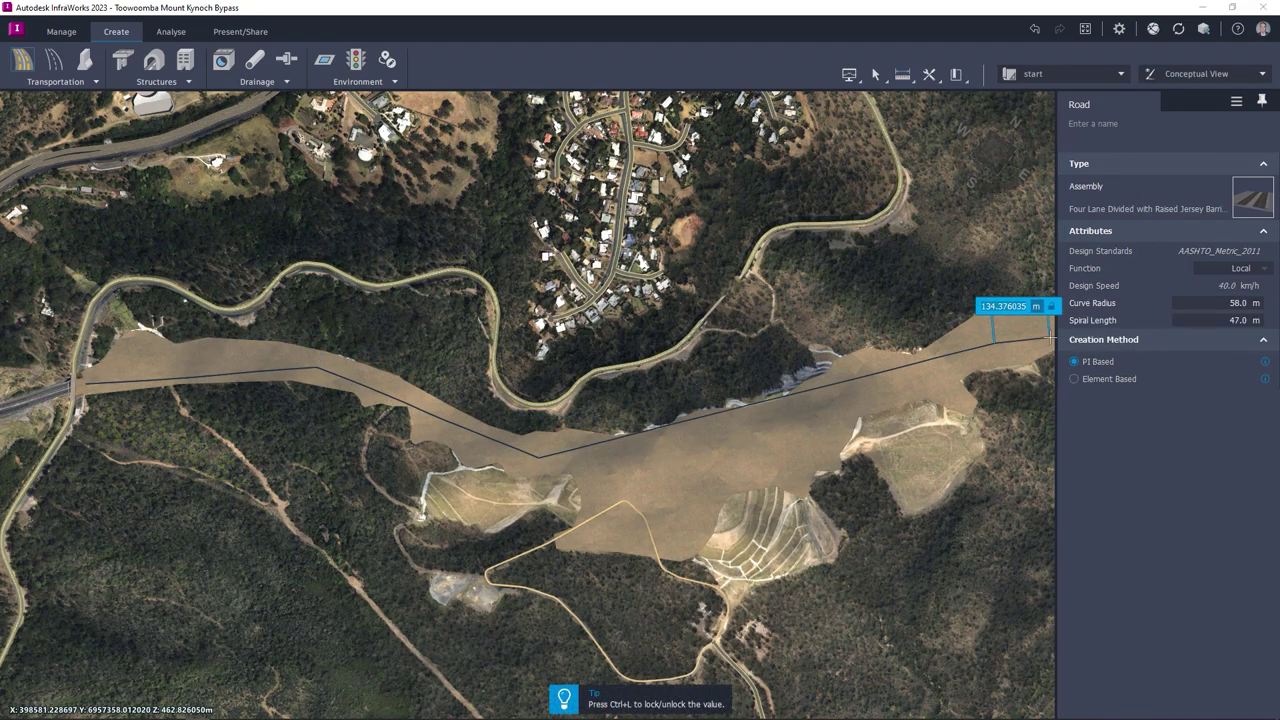
double_click(1050, 340)
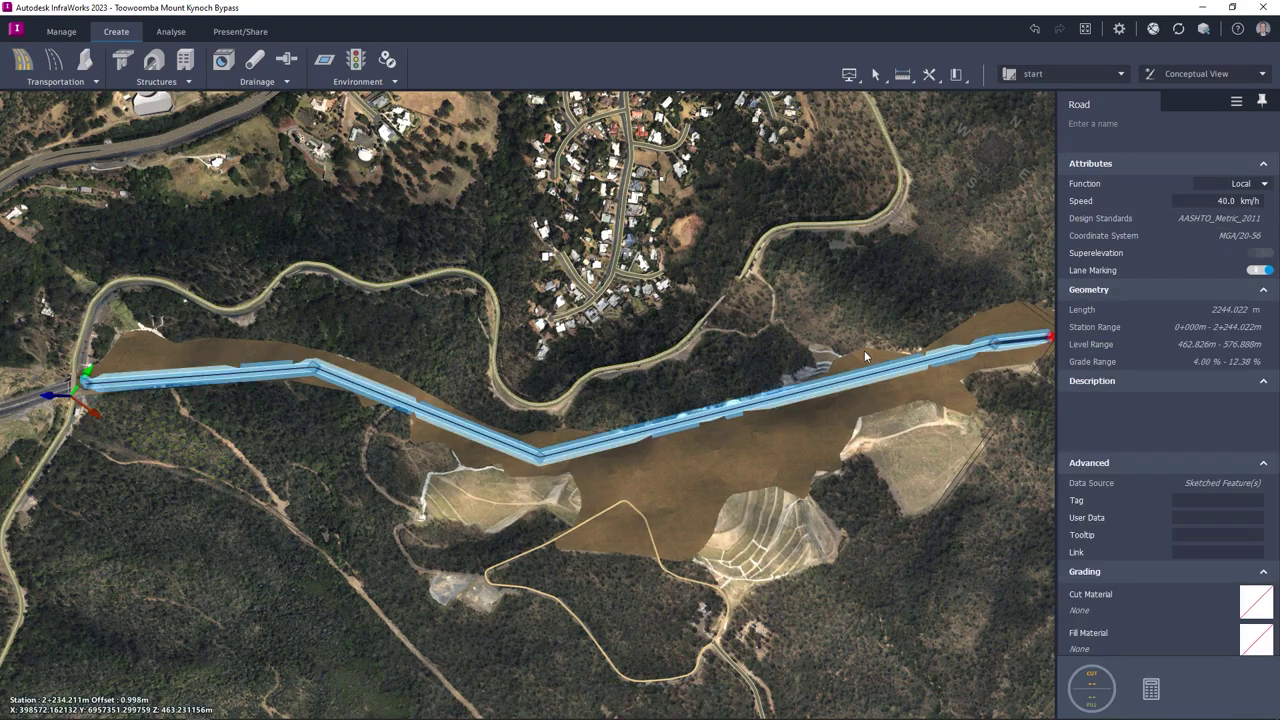
Convert the sharp bend in the middle of the road to a curve and enlarge its radius to about 358 m.
scroll(528, 464, "up", 5)
right_click(557, 458)
mouse_move(612, 476)
left_click(730, 476)
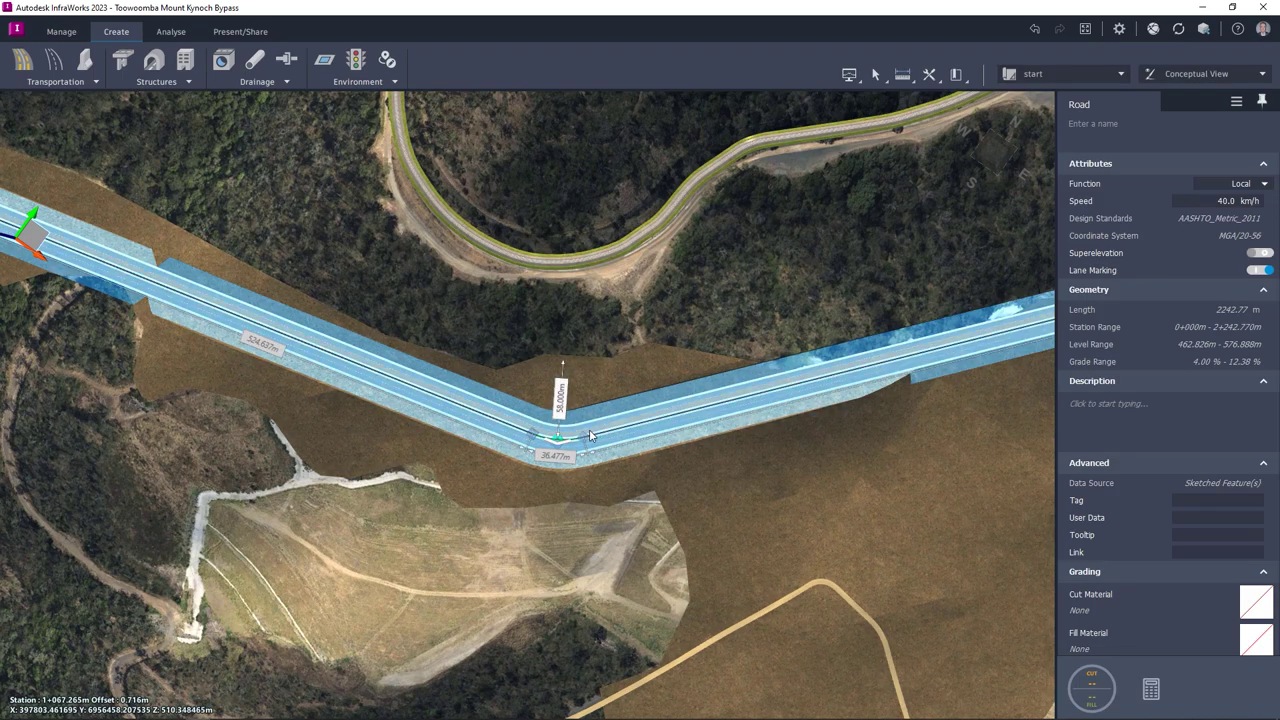
left_click_drag(585, 440, 789, 423)
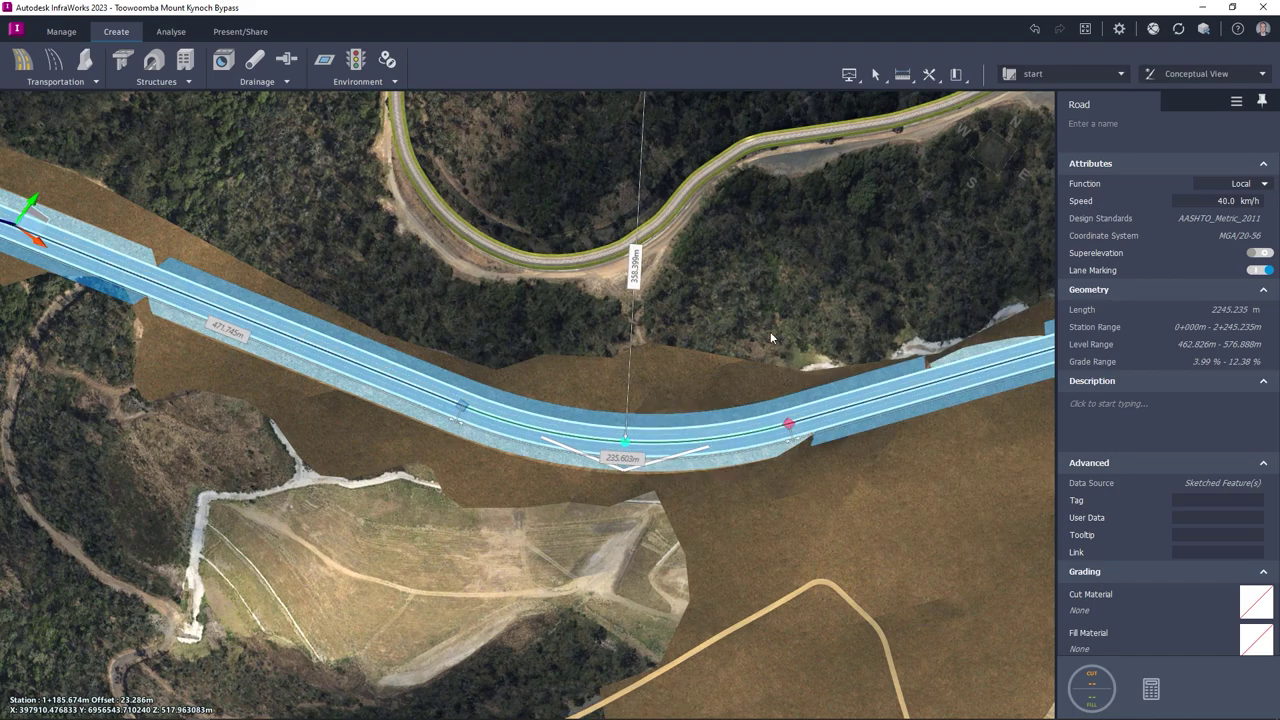
left_click(770, 333)
Show the road in the profile view and raise the PVI near station 1+290 to an elevation of about 515 m.
left_click_drag(776, 470, 659, 353)
middle_click_drag(659, 352, 681, 454)
left_click(771, 477)
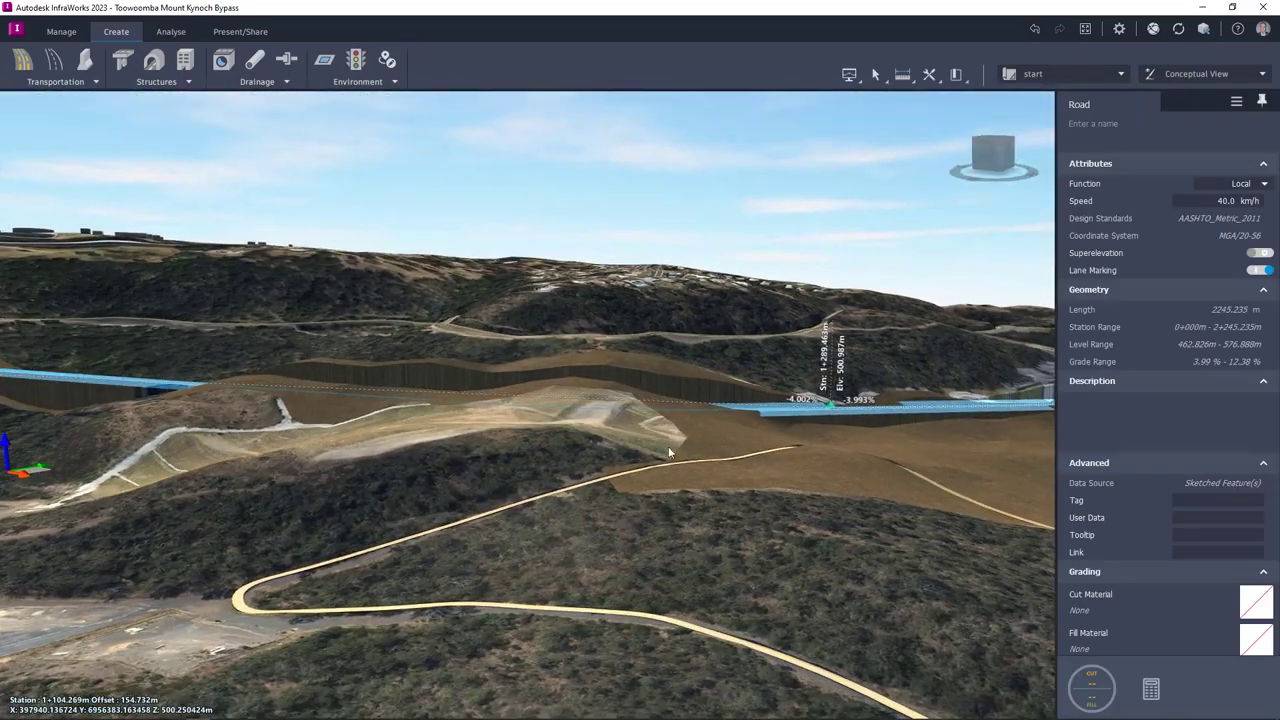
scroll(584, 435, "up", 4)
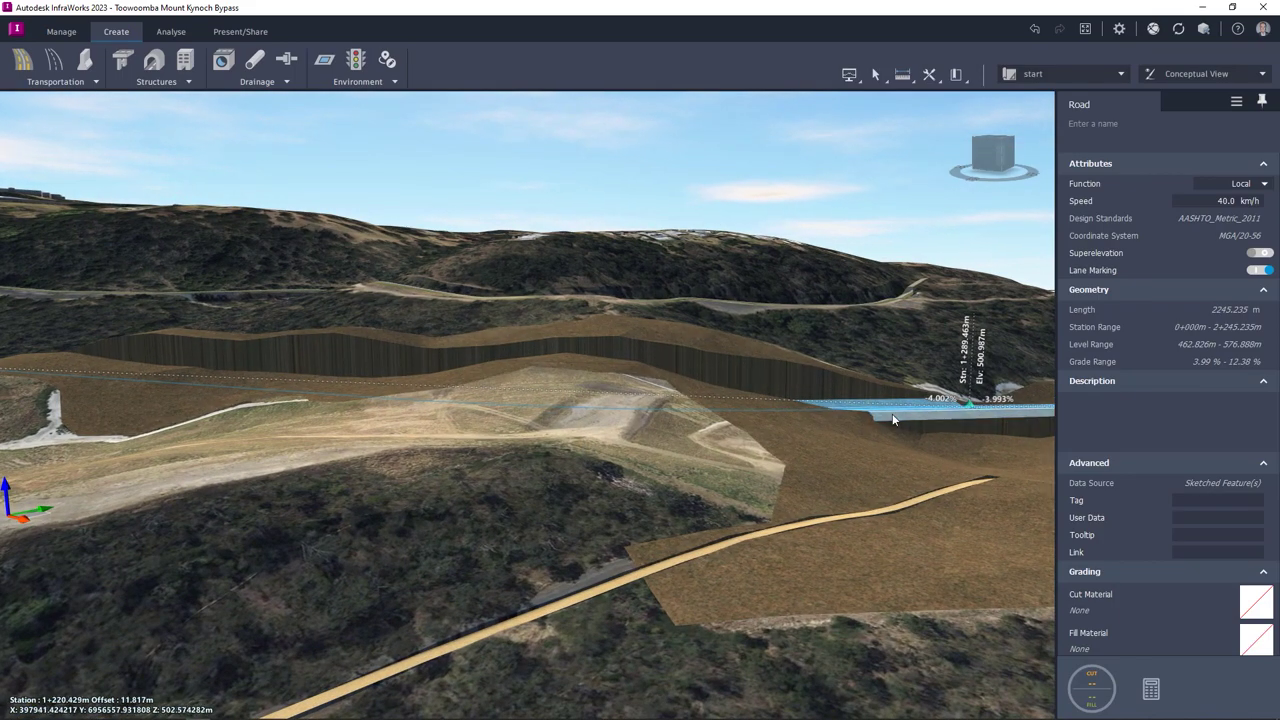
right_click(895, 417)
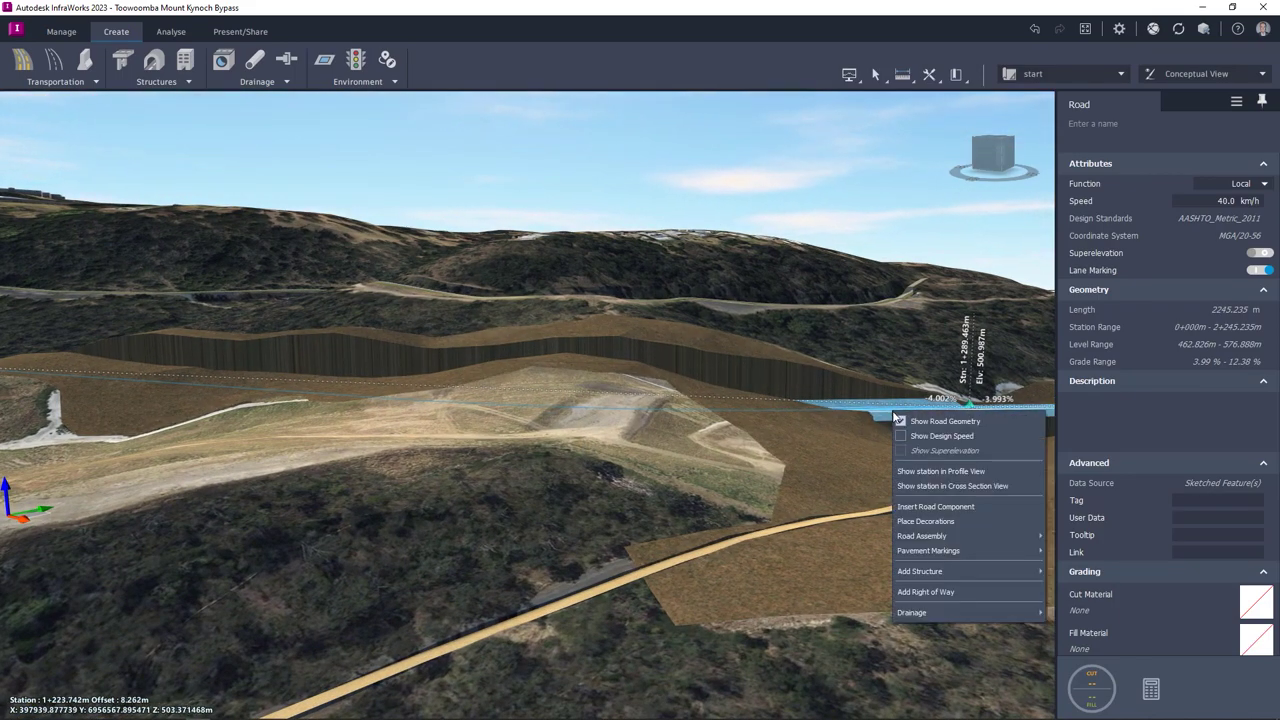
left_click(923, 469)
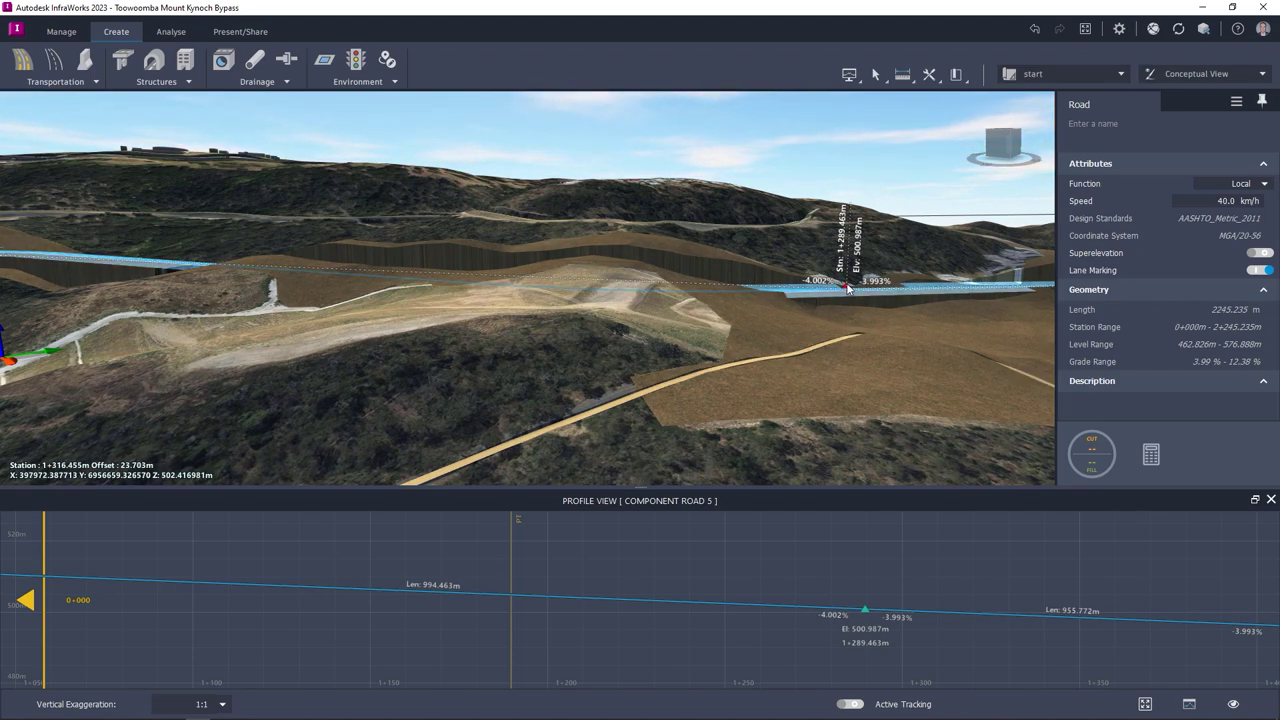
left_click_drag(866, 607, 871, 556)
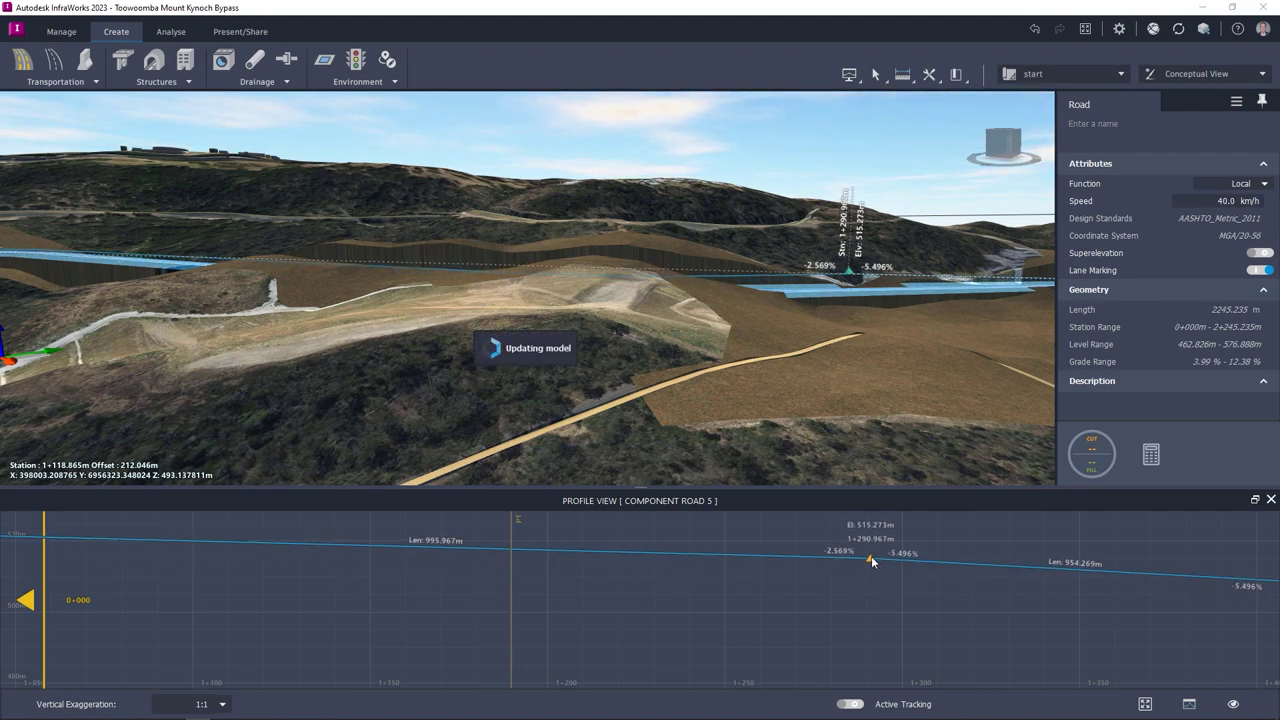
Add a PVI to the road's vertical profile at about station 0+945.
right_click(455, 276)
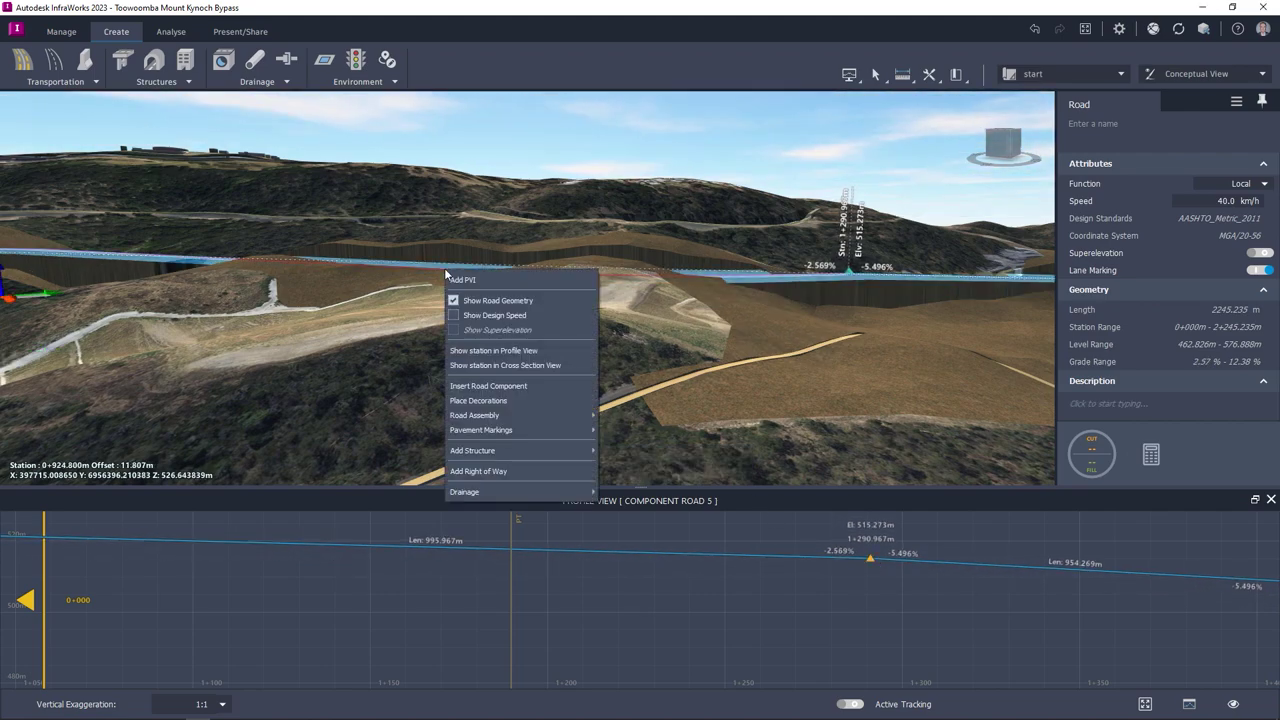
key("Escape")
left_click_drag(451, 609, 1047, 640)
left_click_drag(358, 593, 631, 613)
scroll(502, 577, "up", 5)
scroll(502, 583, "up", 2)
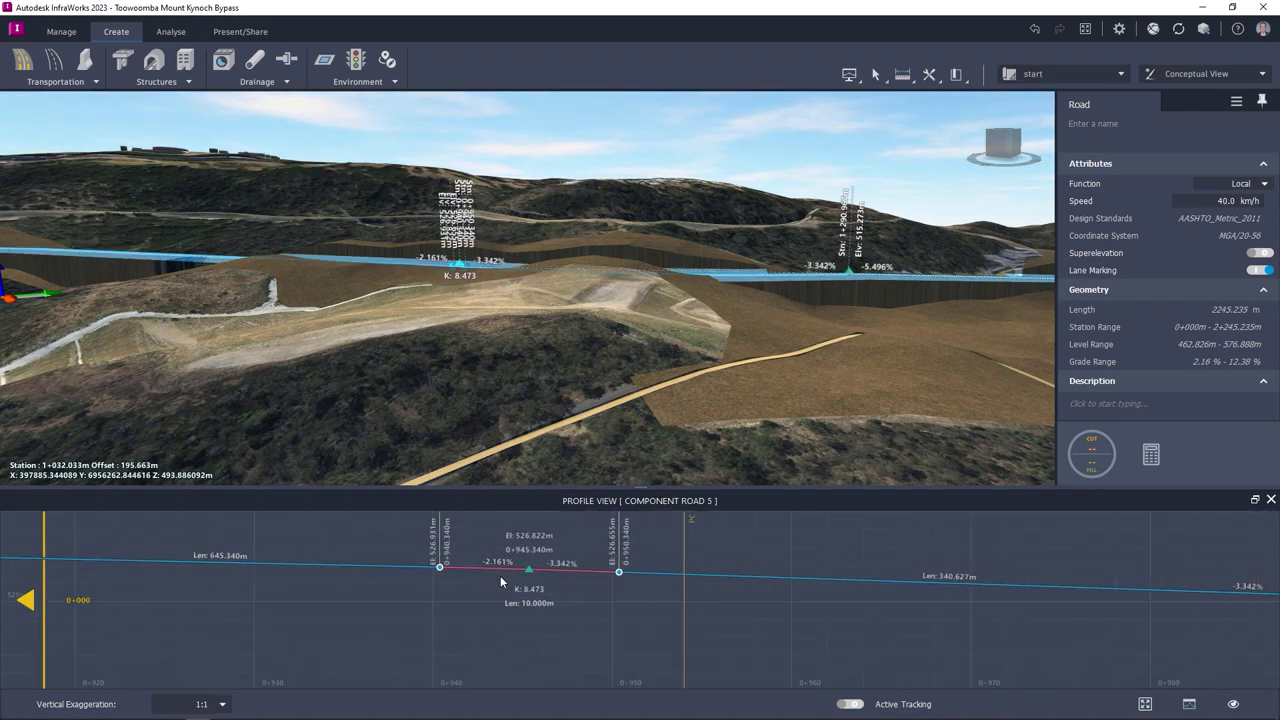
Raise the PVI near station 0+945 in the profile to an elevation of about 536 m.
left_click_drag(533, 571, 536, 521)
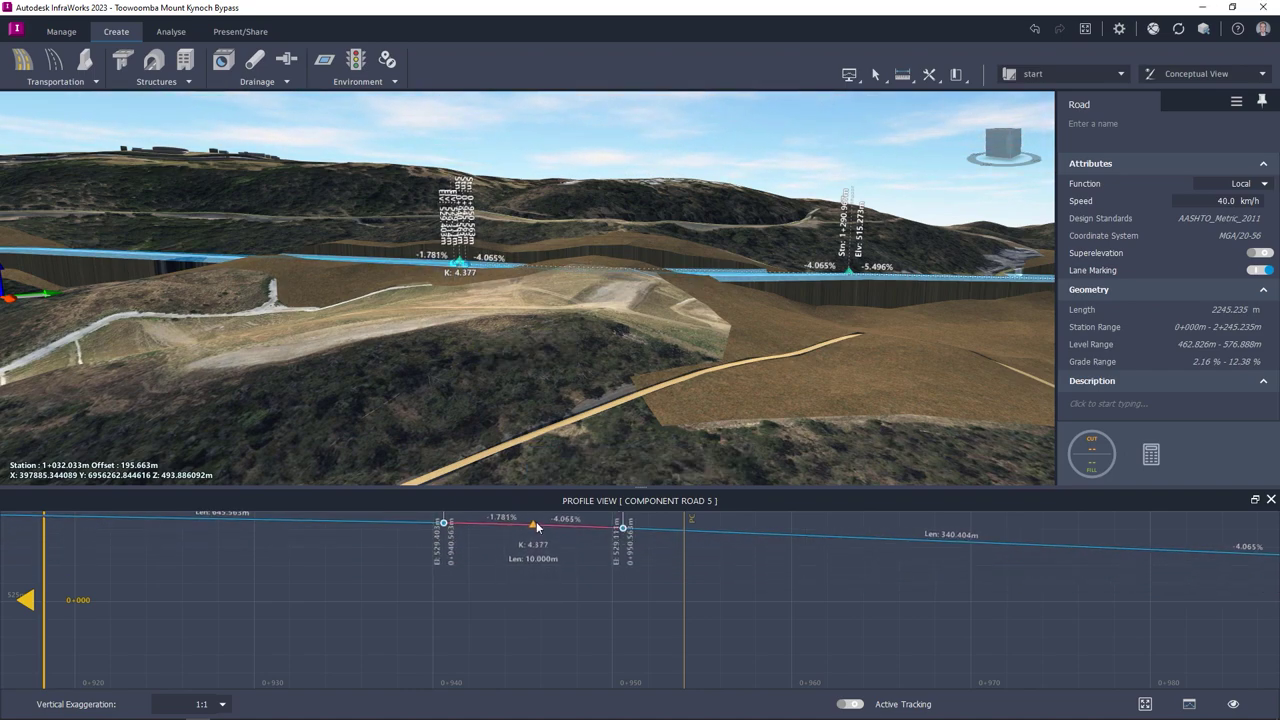
scroll(551, 587, "down", 3)
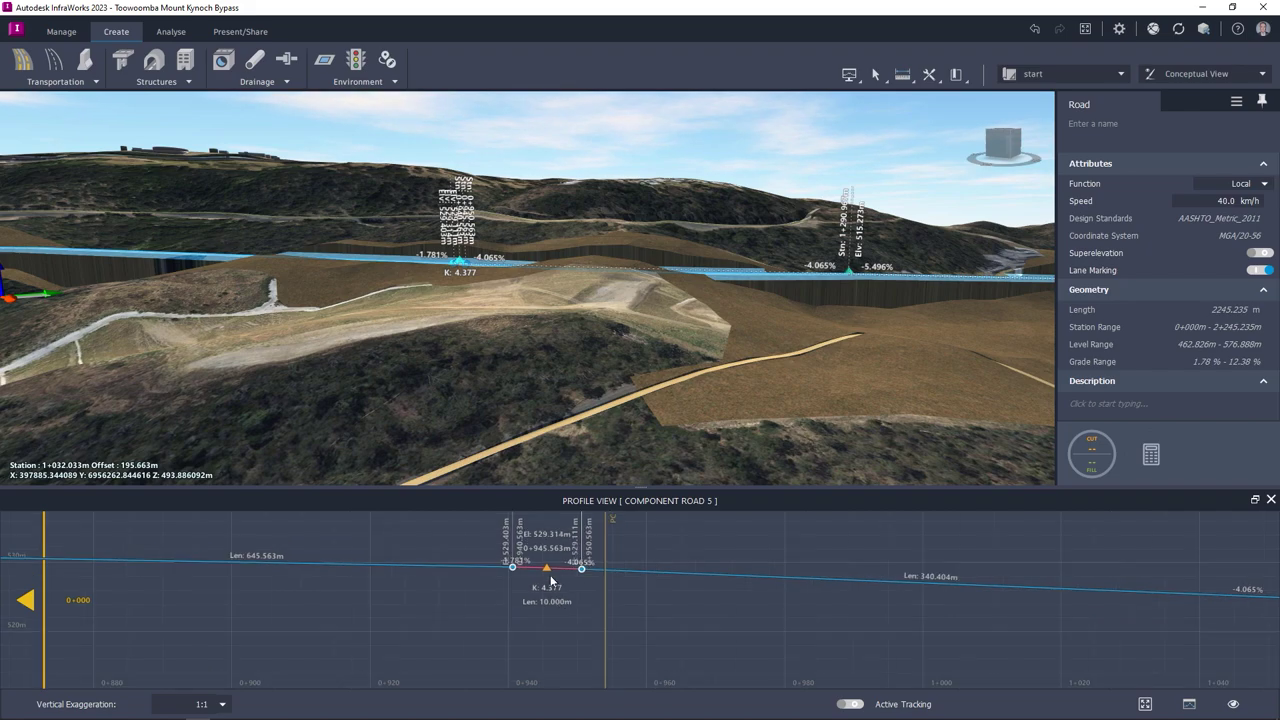
left_click_drag(547, 568, 547, 525)
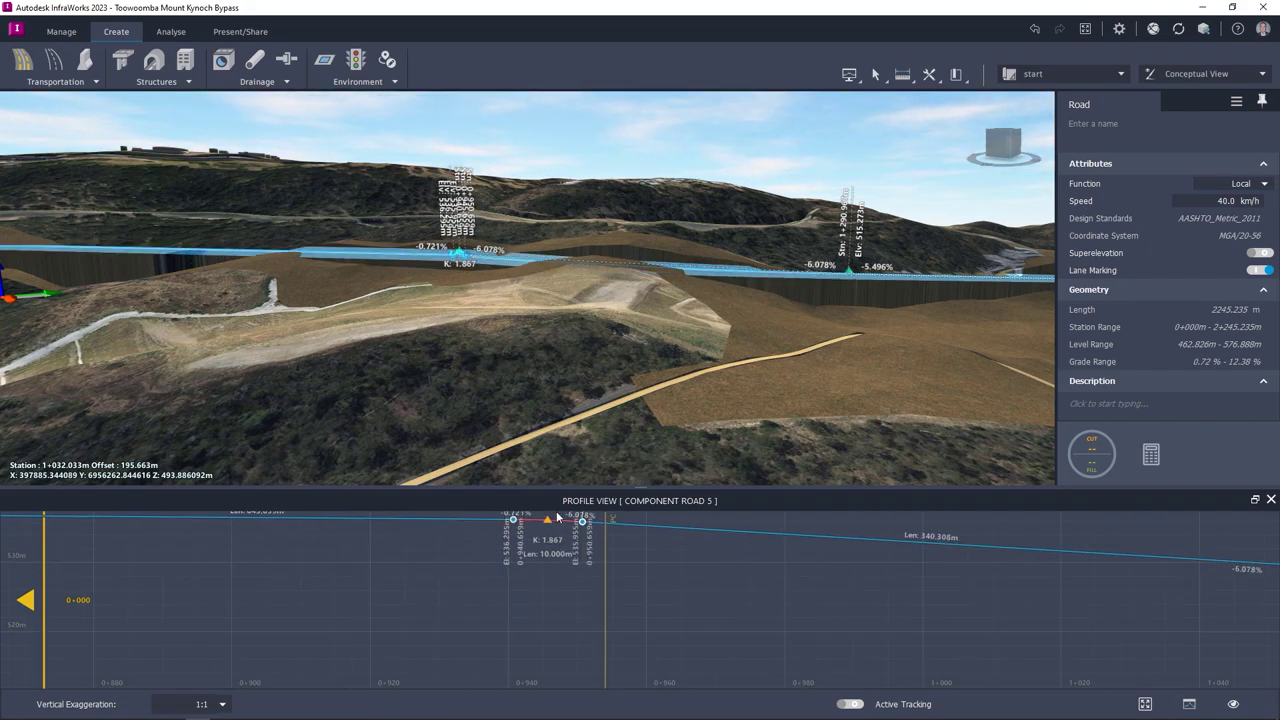
key("Escape")
Examine the finished road up close and inspect the properties of its near-side lanes and inner shoulder.
left_click_drag(681, 316, 714, 440)
middle_click_drag(714, 441, 577, 333)
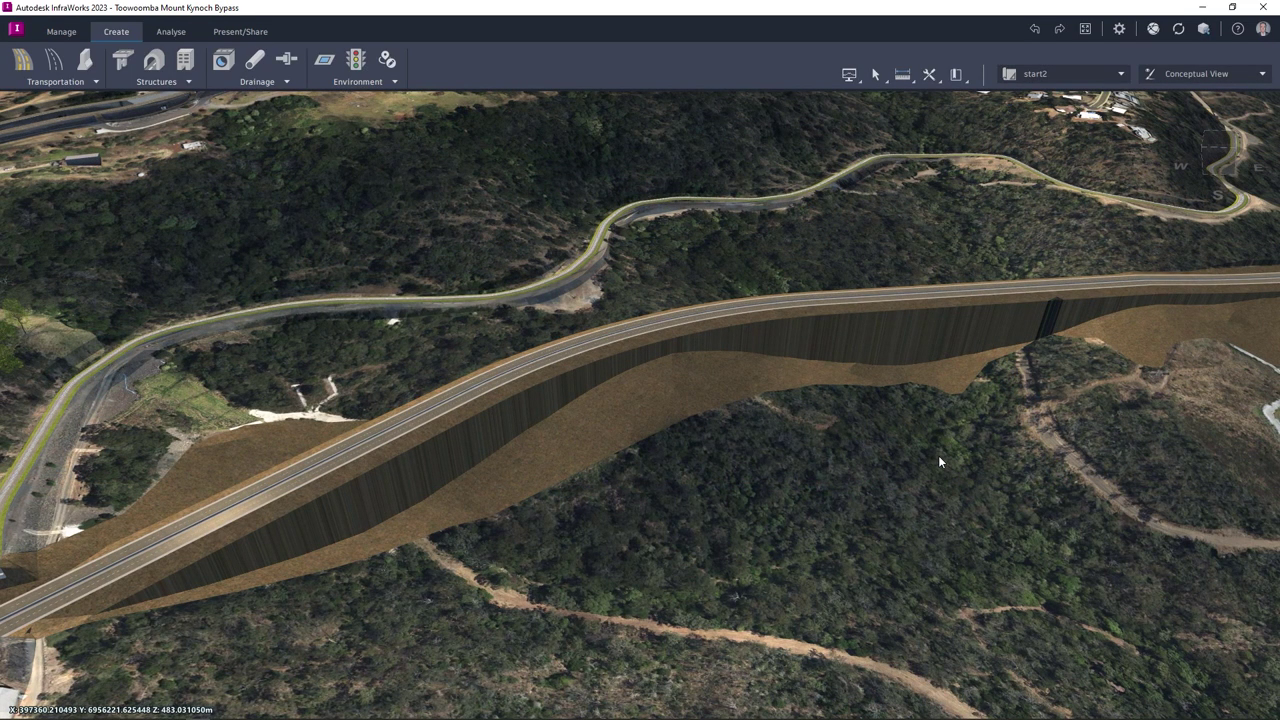
scroll(648, 324, "up", 5)
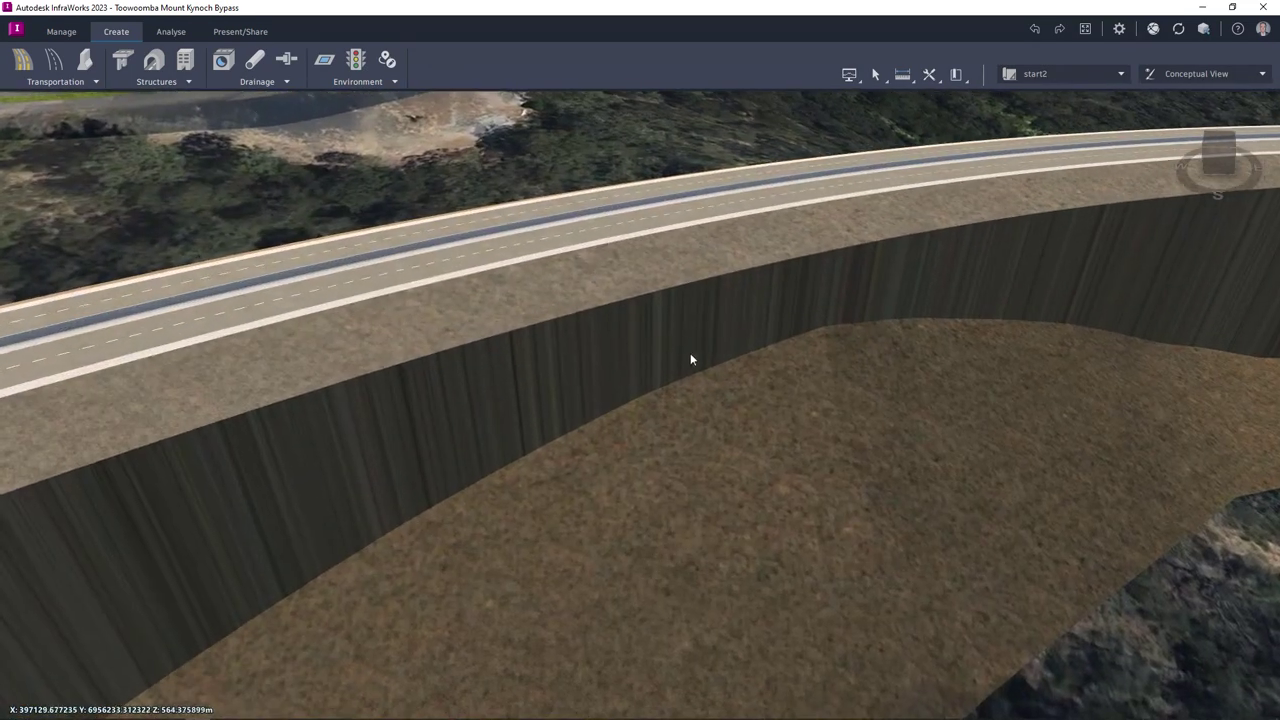
scroll(675, 294, "up", 5)
left_click_drag(809, 404, 906, 388)
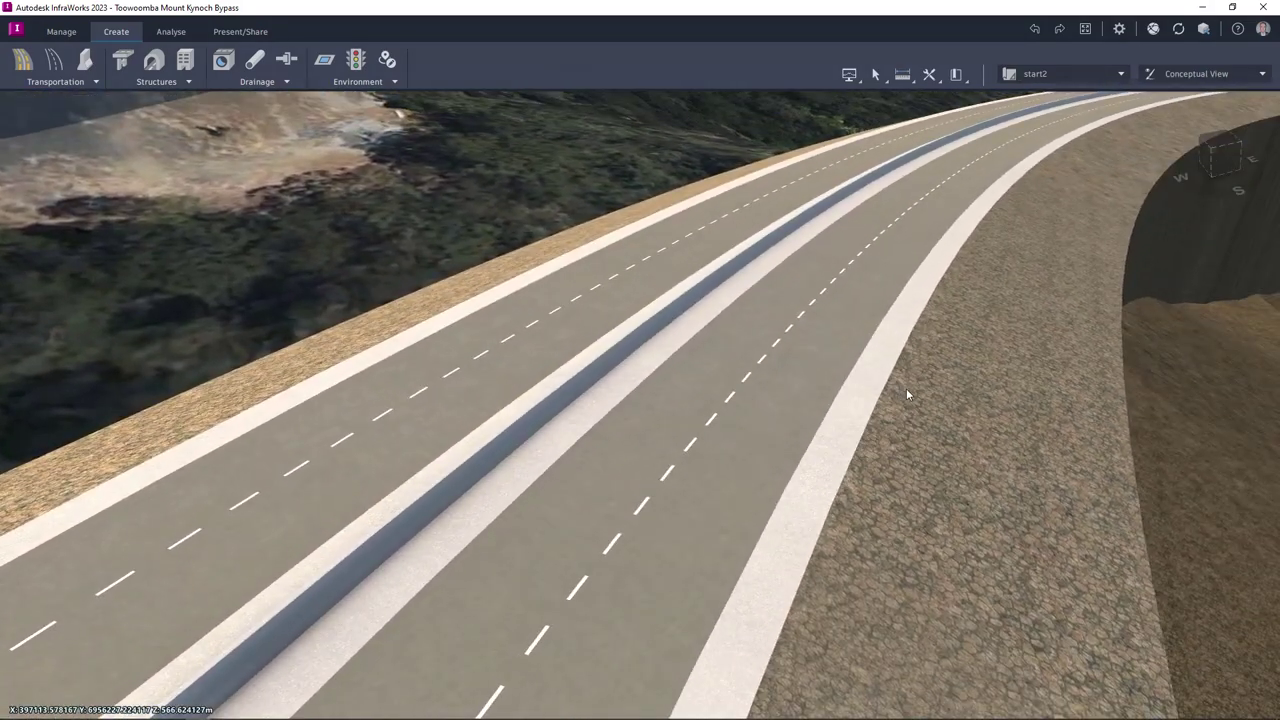
left_click(808, 321)
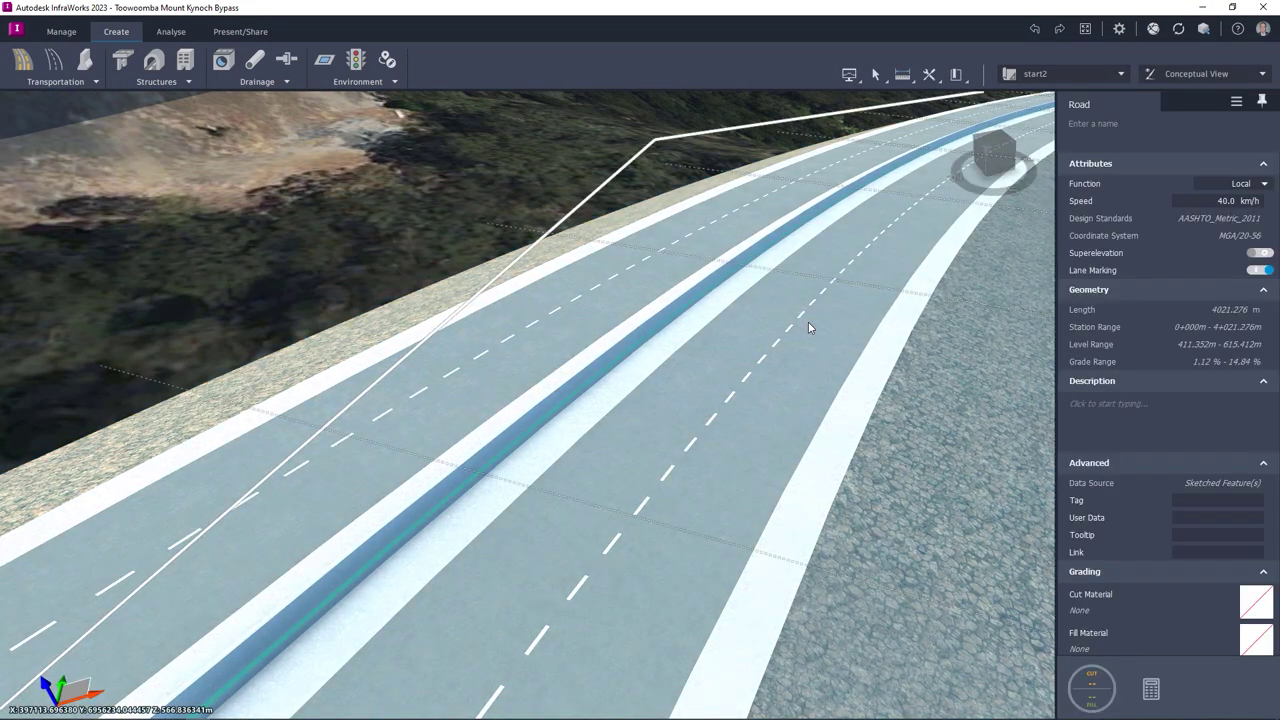
left_click(810, 328)
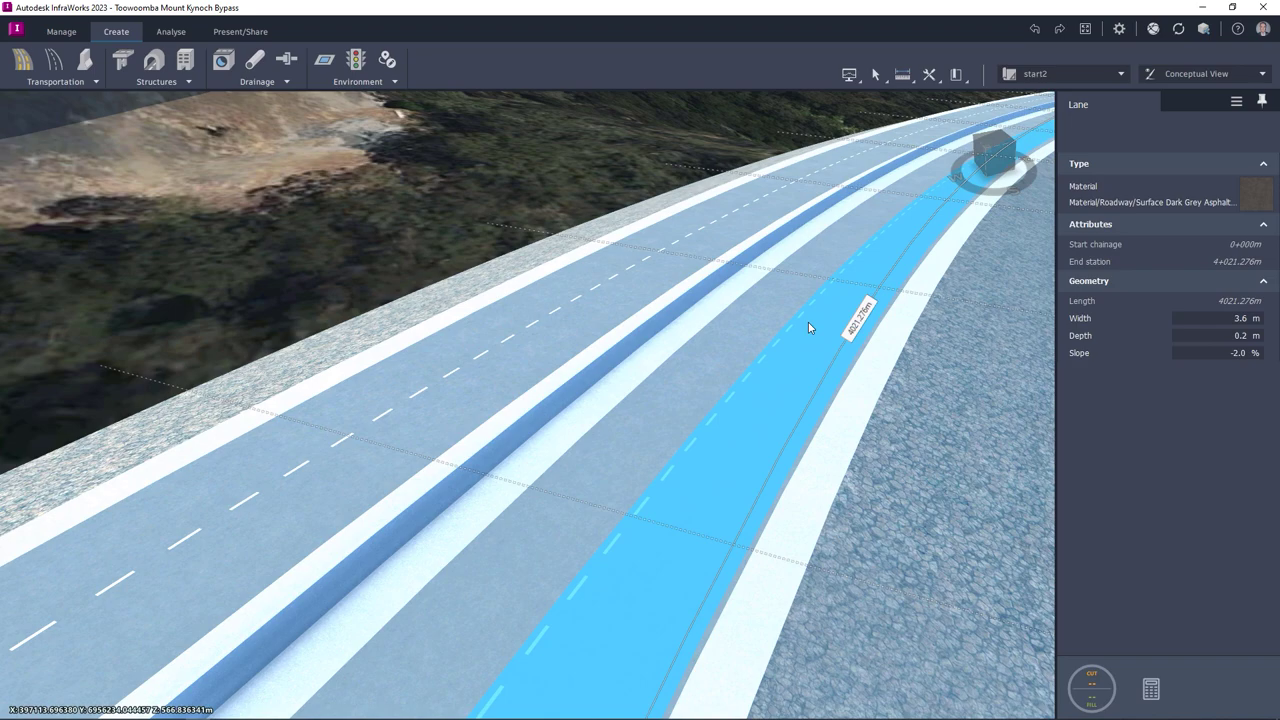
left_click(770, 318)
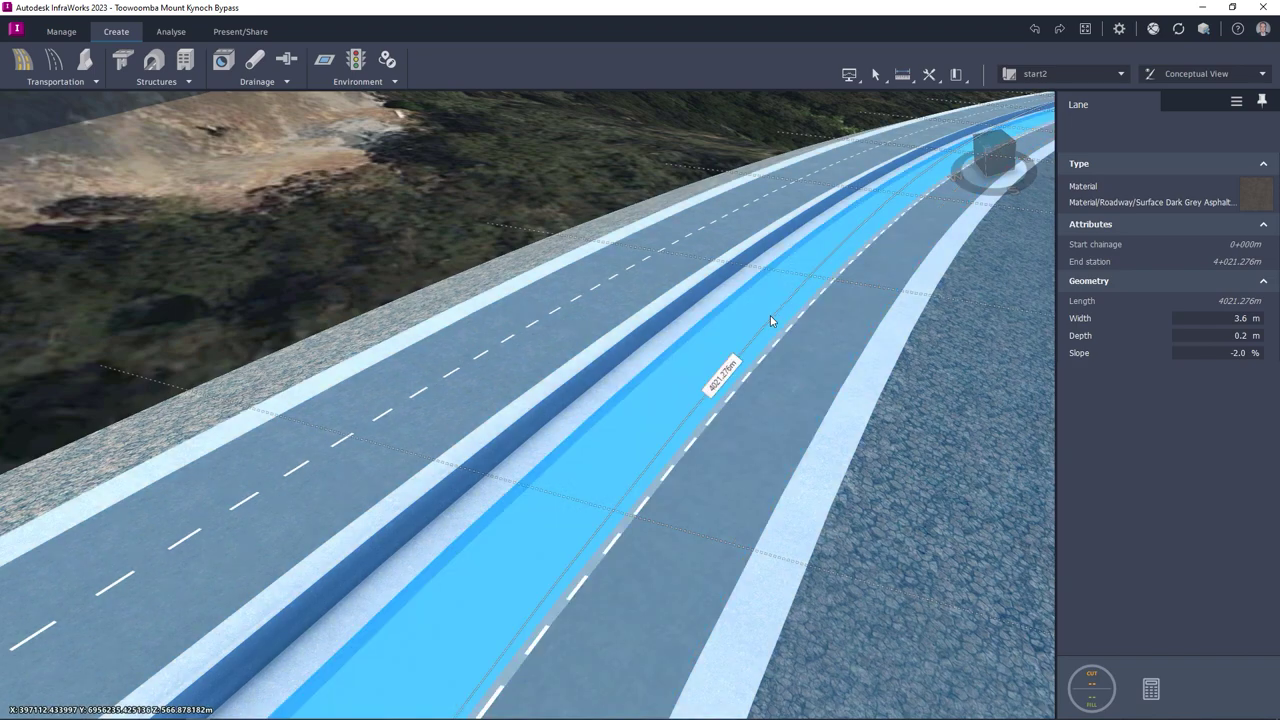
left_click(716, 306)
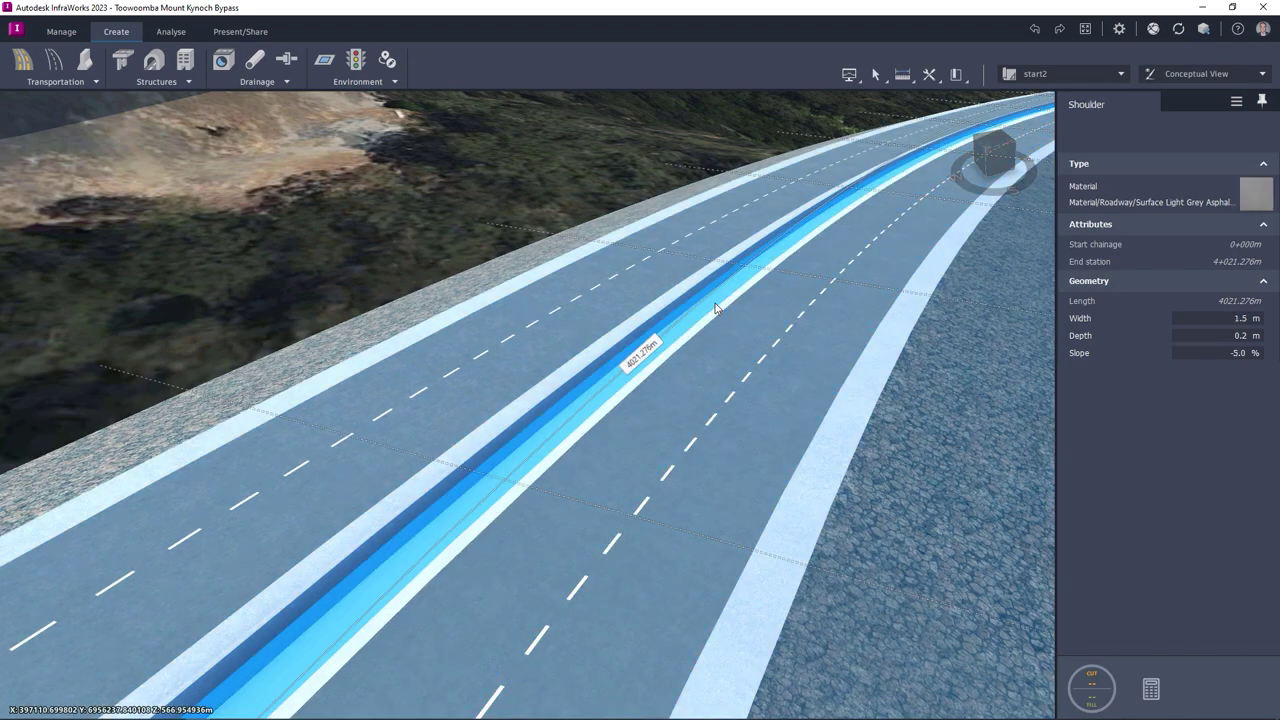
Delete the Jersey barrier component from the middle of the road.
left_click(692, 295)
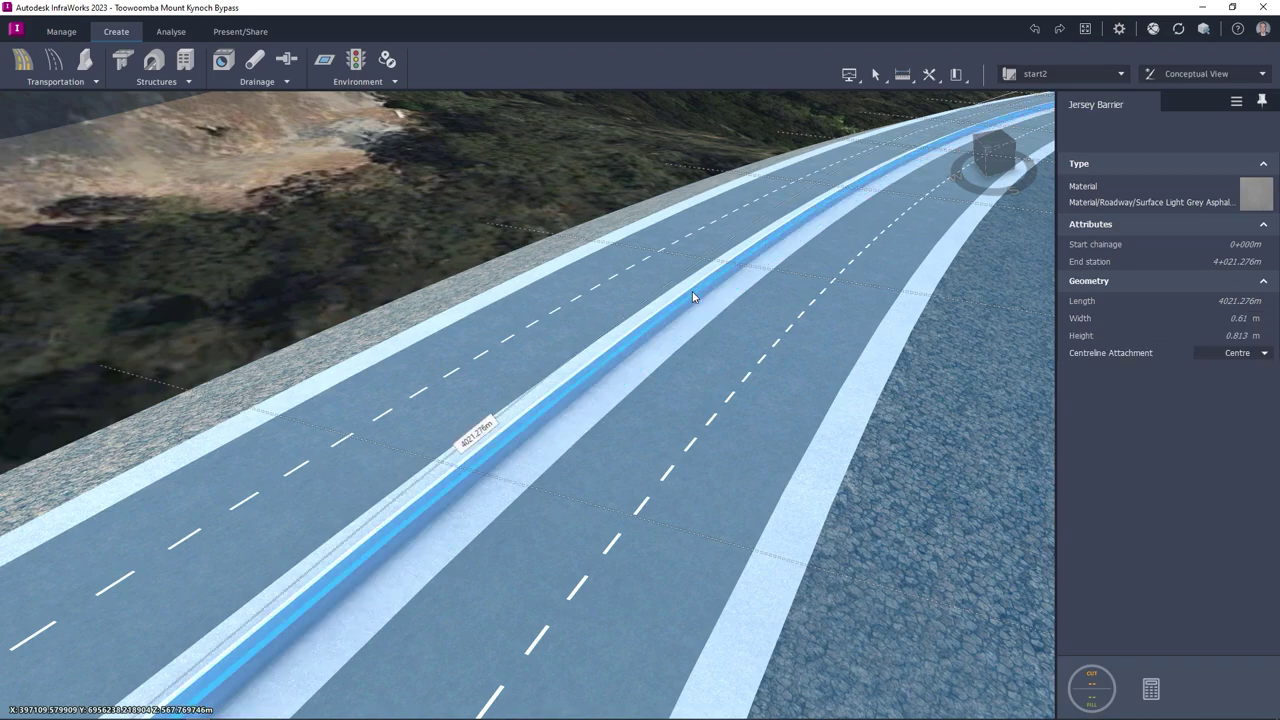
left_click_drag(691, 299, 747, 359)
middle_click_drag(746, 363, 742, 368, "shift")
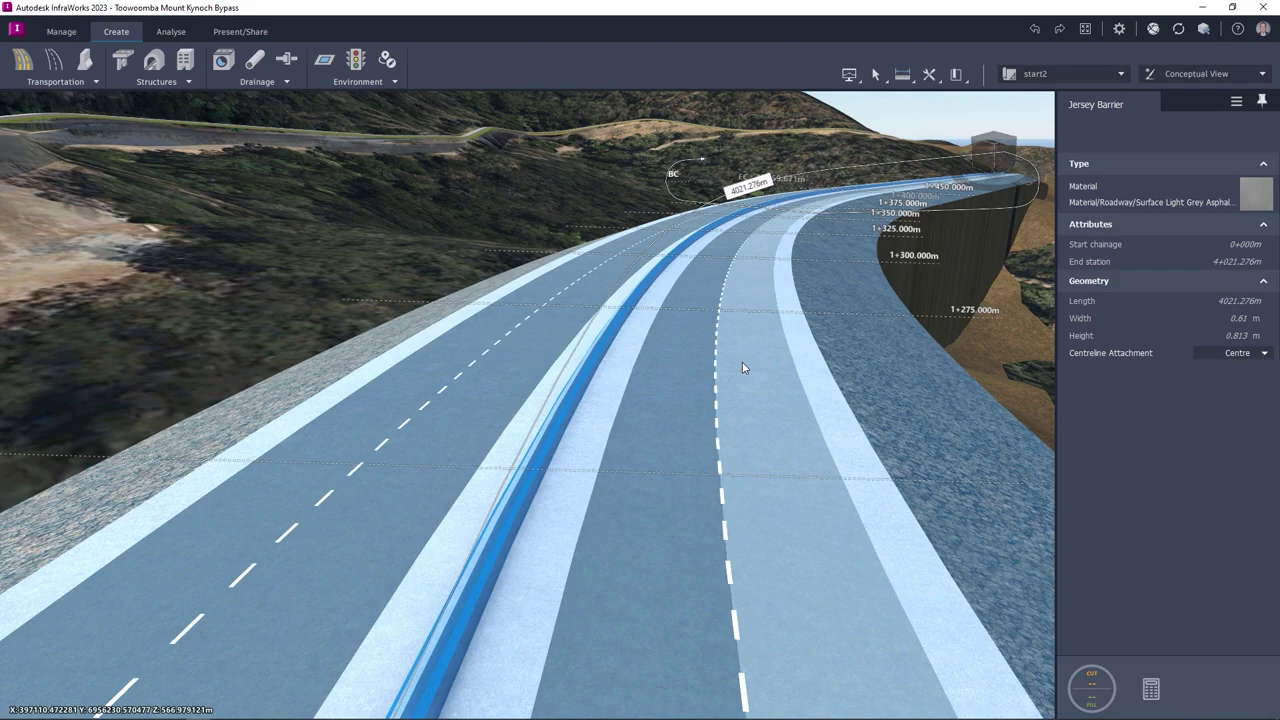
left_click(742, 363)
key("Escape")
middle_click_drag(742, 361, 670, 370, "shift")
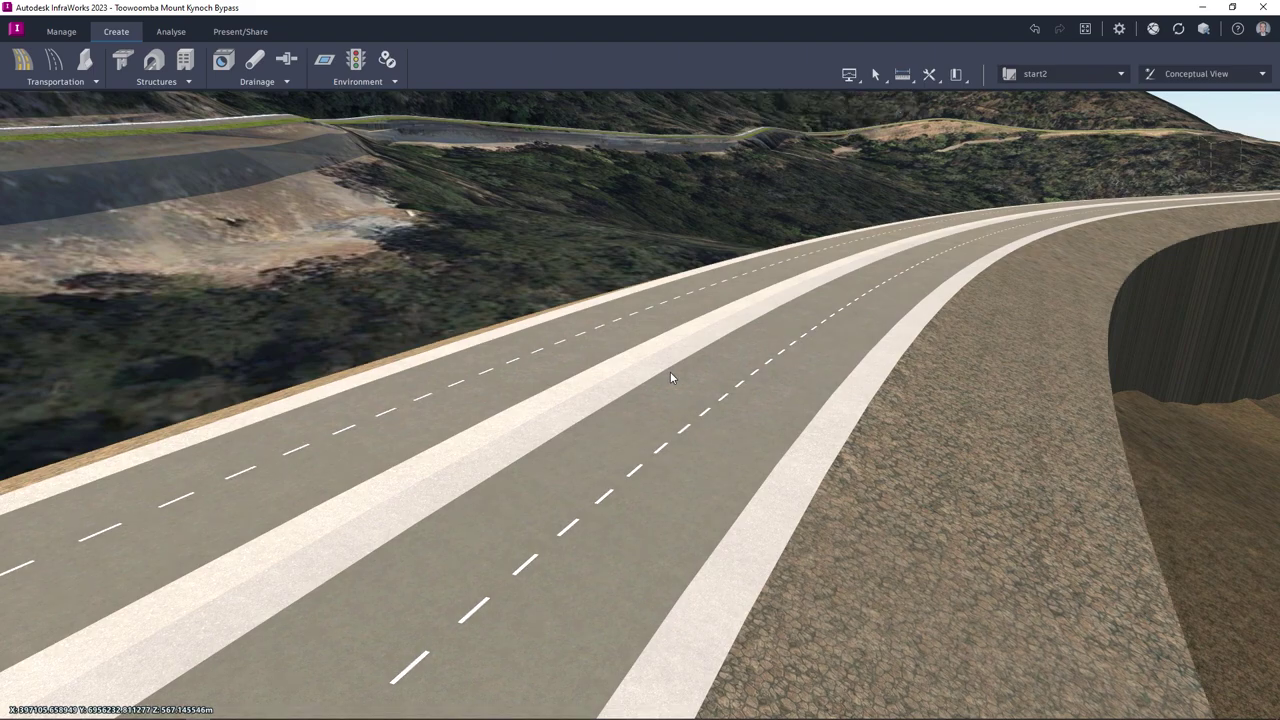
Insert a 30 m Curb & Gutter component between the near-side outer lane and its shoulder at about station 1+259.
left_click(730, 402)
right_click(730, 402)
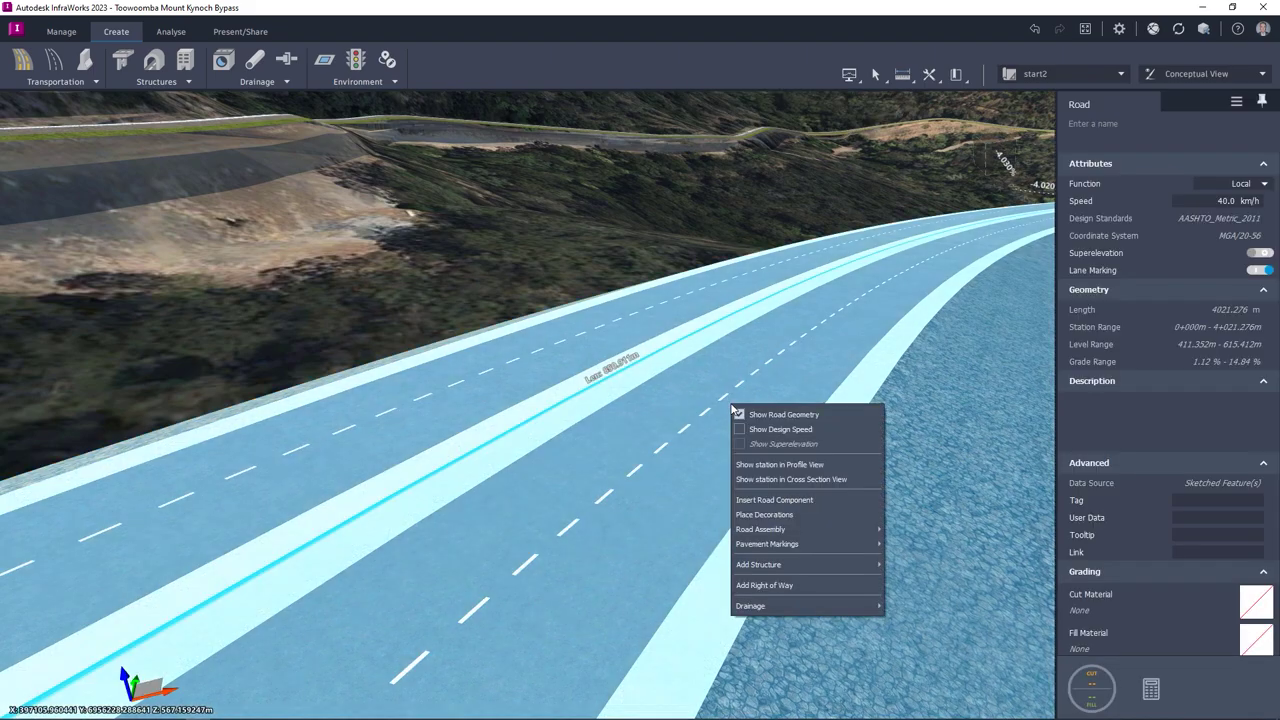
left_click(760, 499)
scroll(497, 262, "down", 3)
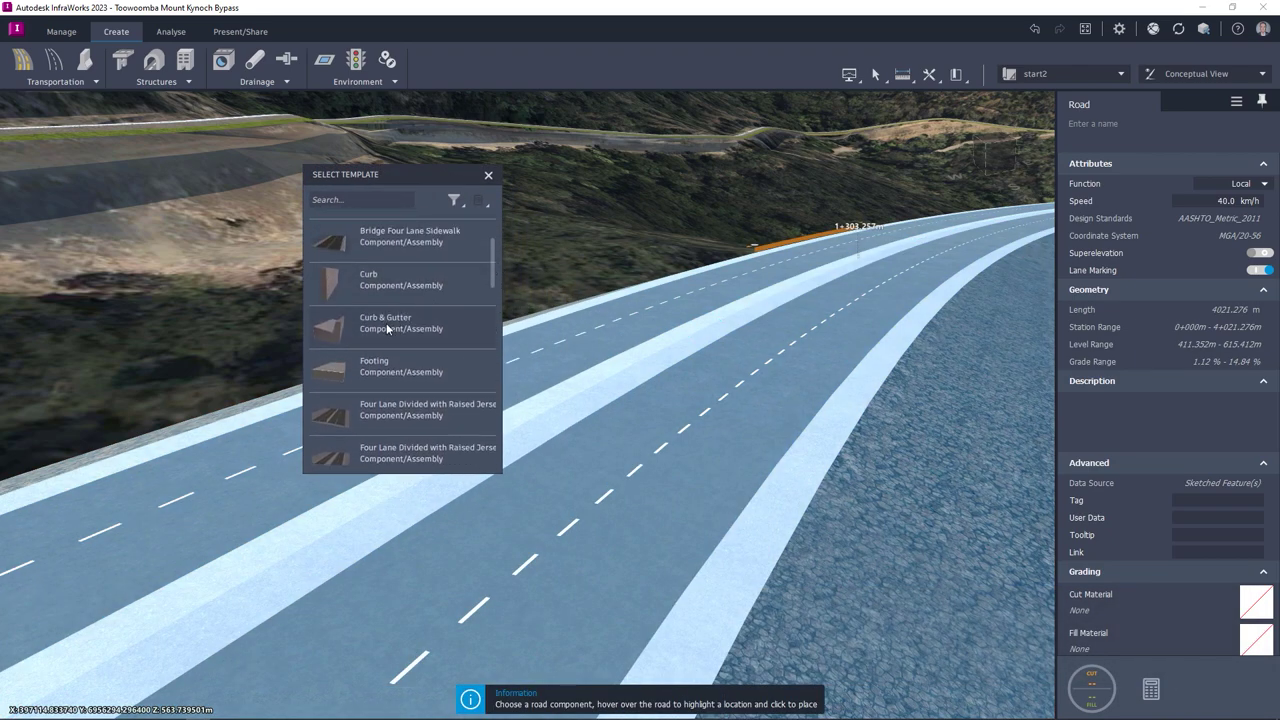
left_click(388, 328)
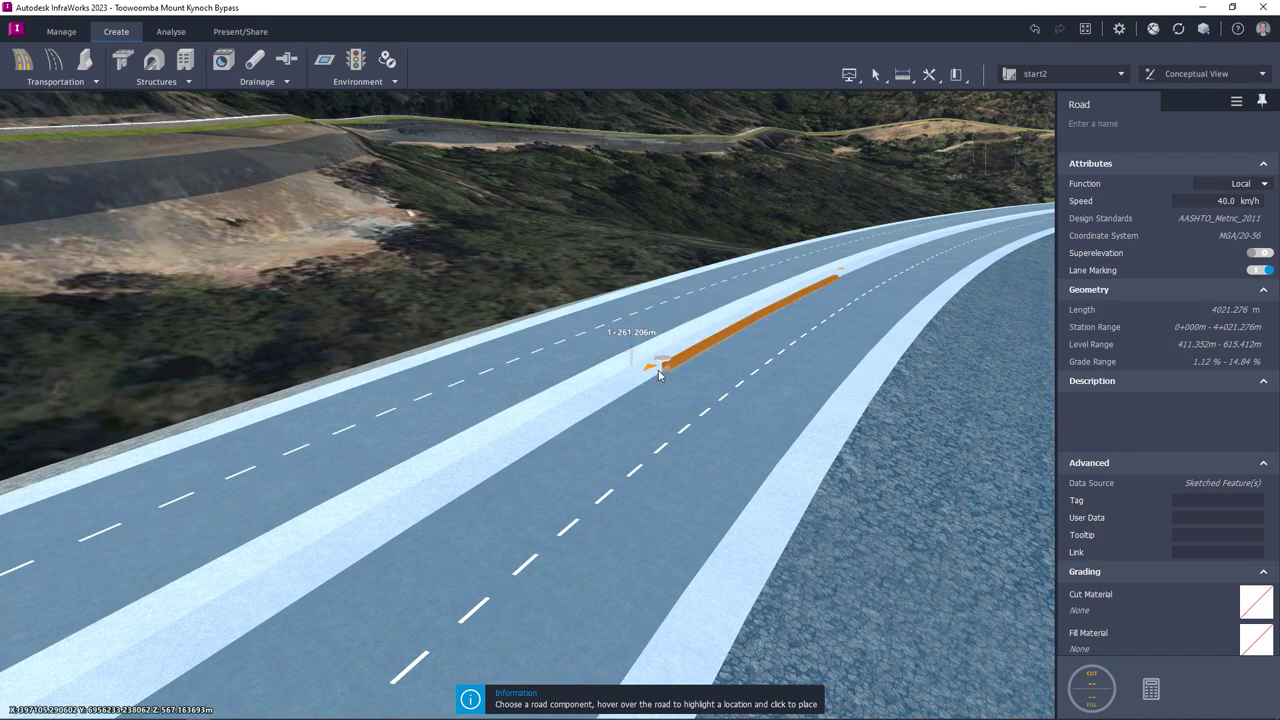
left_click(811, 414)
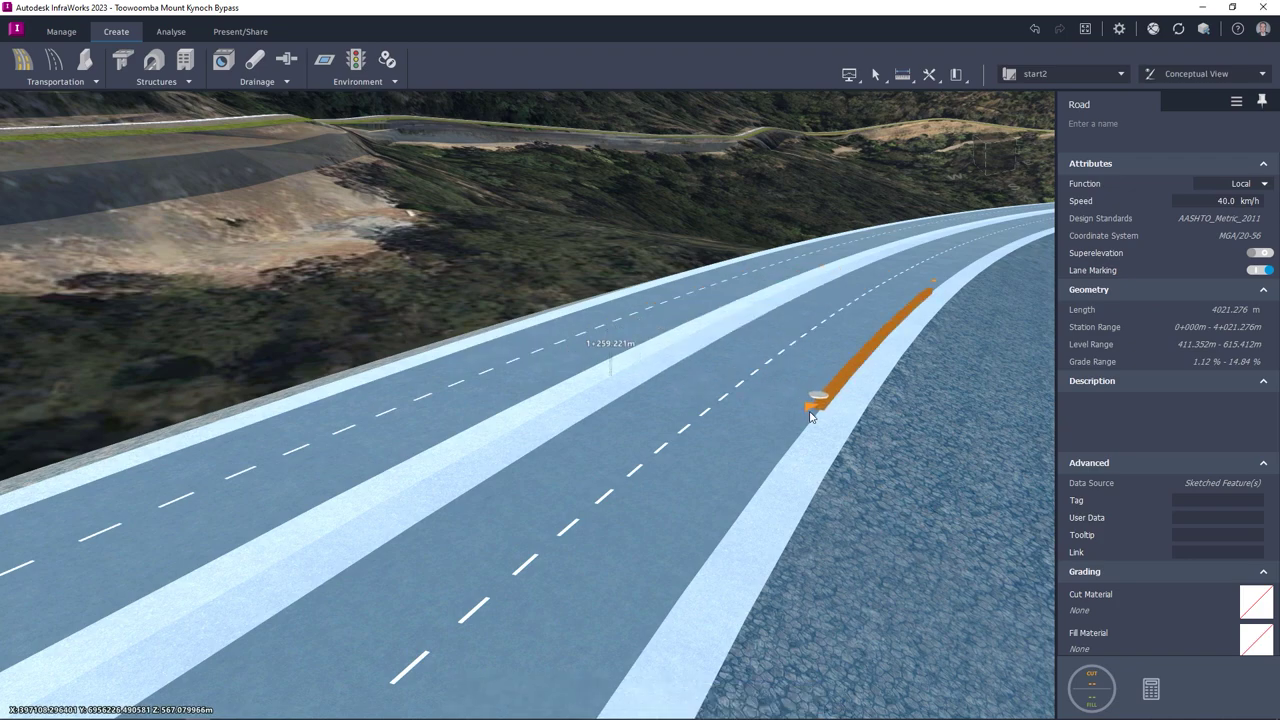
left_click(828, 405)
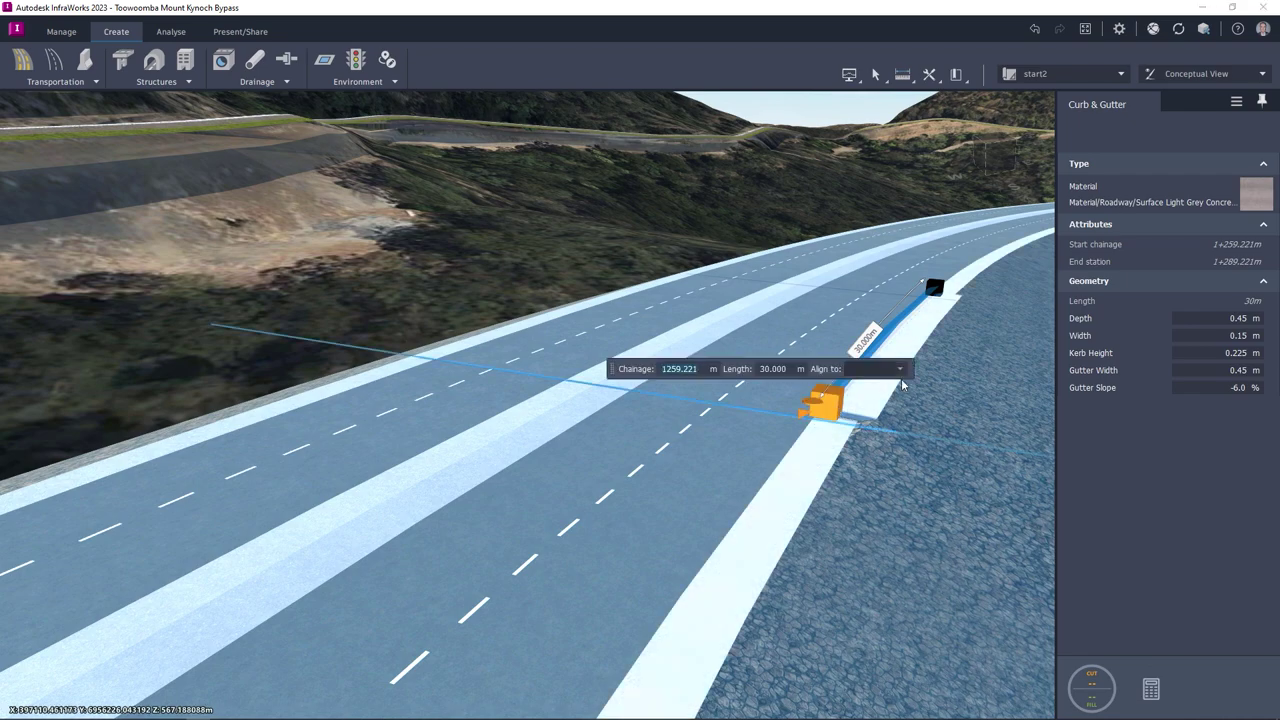
Extend the Curb & Gutter component in both directions, aligning its ends to the start and end of the road.
left_click(888, 393)
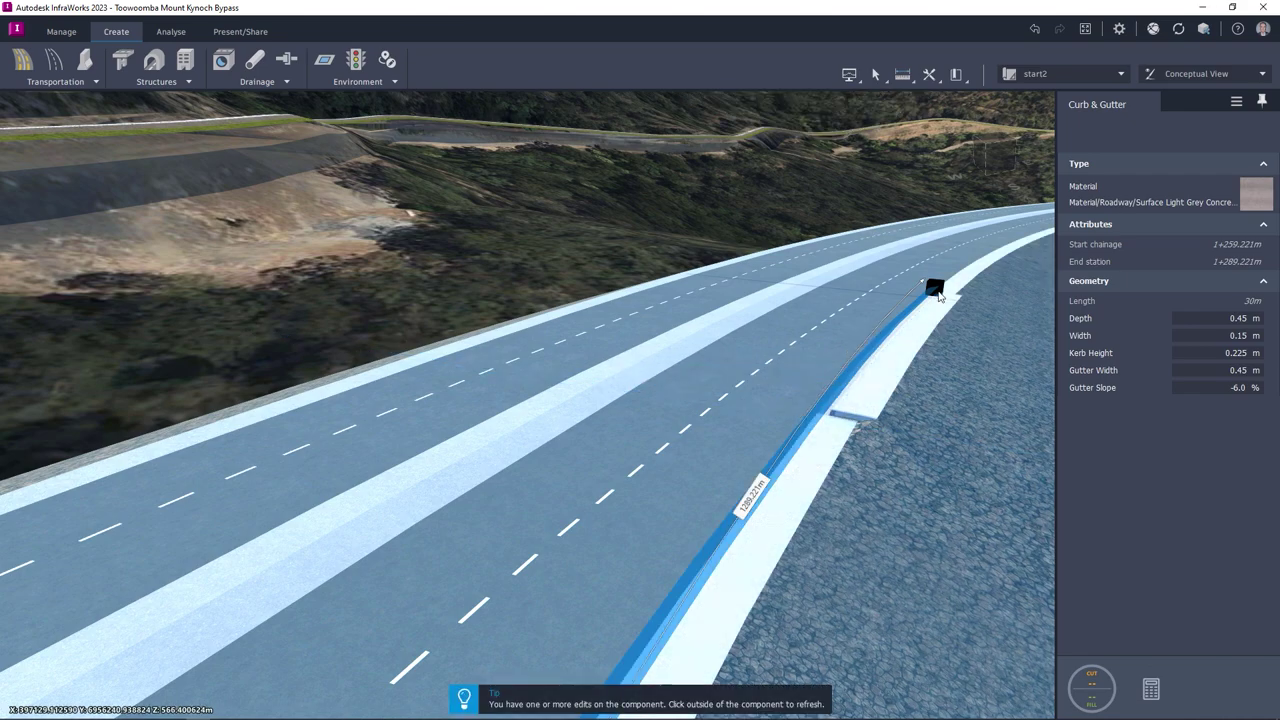
left_click(933, 288)
left_click(900, 369)
left_click(886, 388)
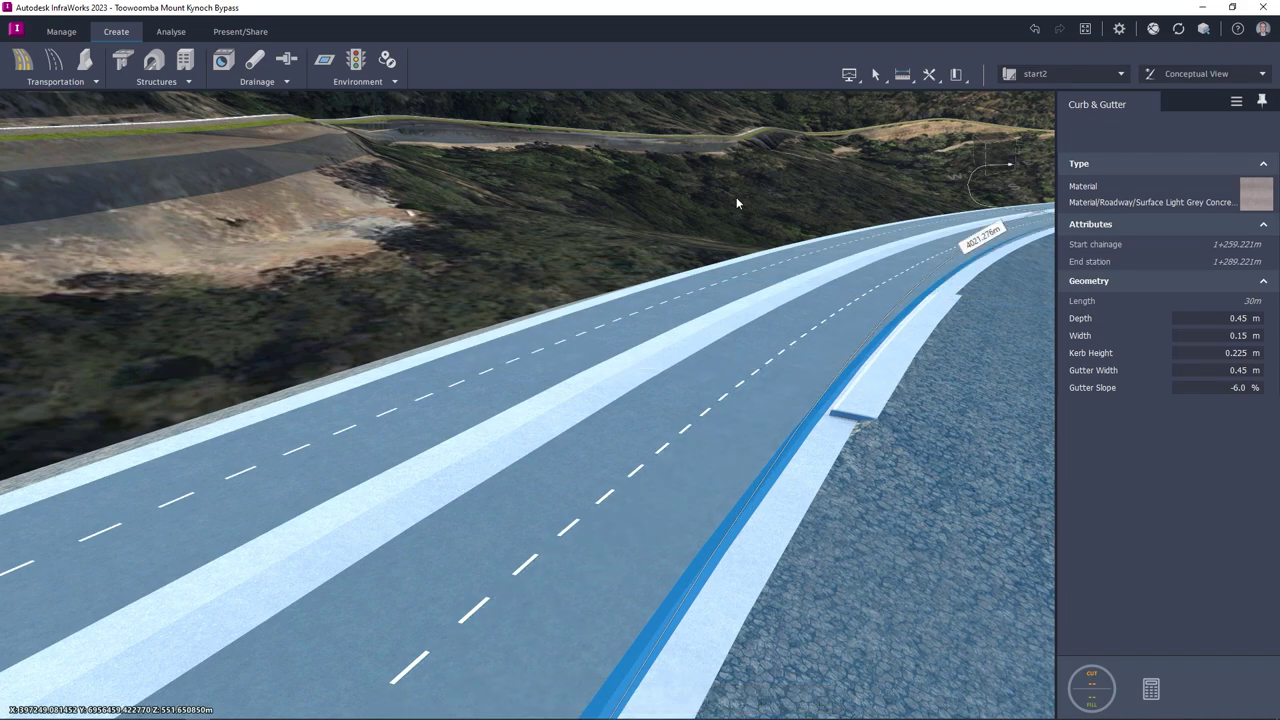
key("Escape")
left_click_drag(808, 325, 947, 374)
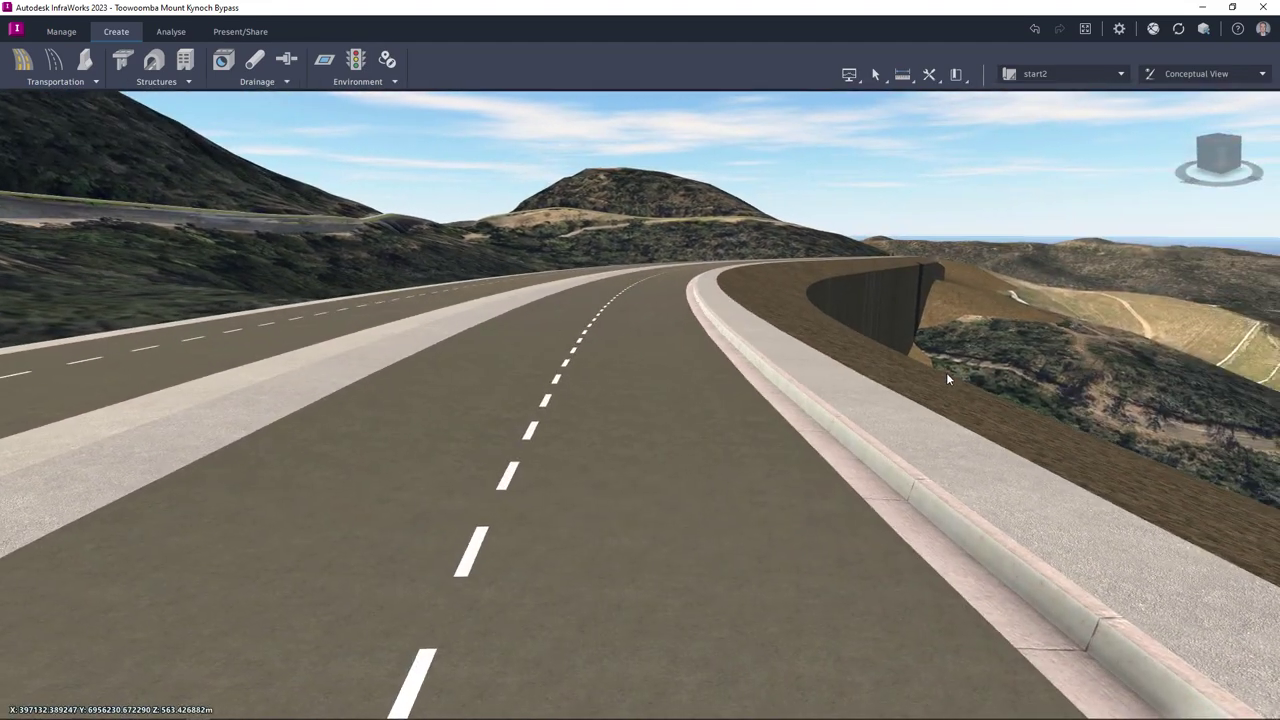
middle_click_drag(946, 372, 800, 386, "shift")
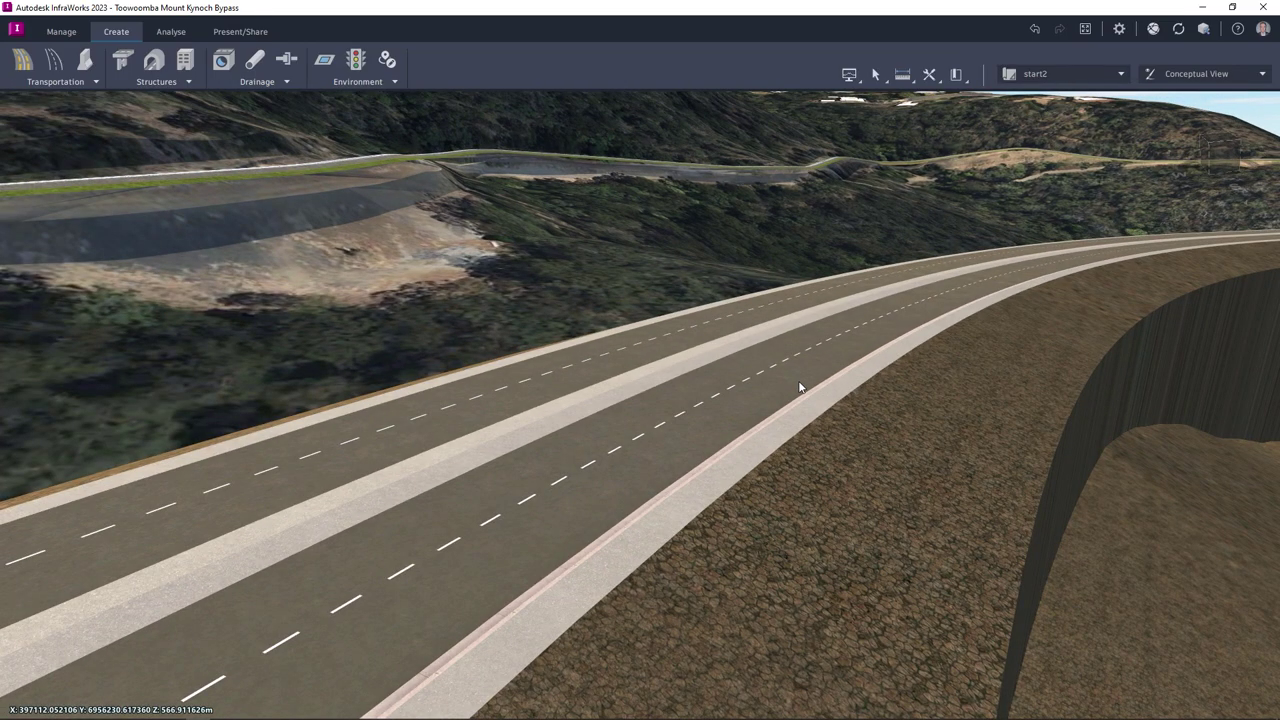
Place Guardrail 3 bridge-component decorations along the seam between the near-side curb and gutter and the outer shoulder.
left_click(800, 386)
right_click(800, 386)
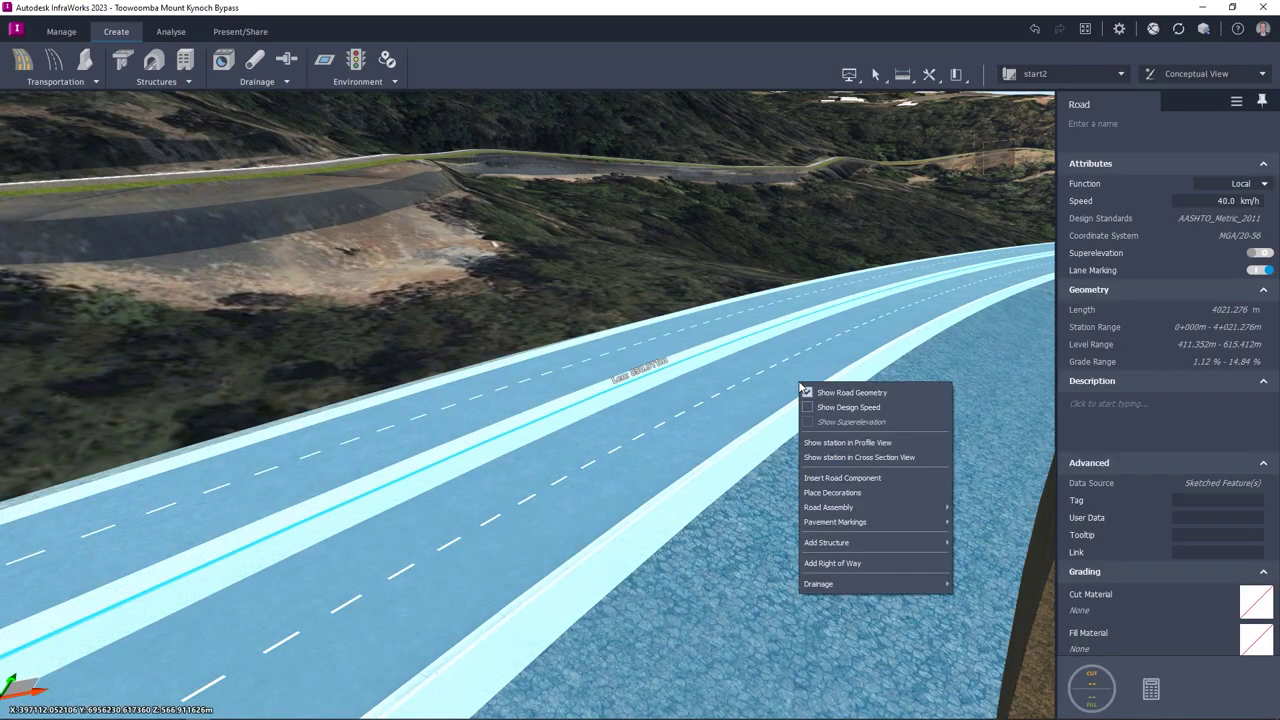
left_click(832, 492)
left_click_drag(773, 500, 441, 184)
scroll(500, 297, "up", 1)
scroll(500, 290, "down", 2)
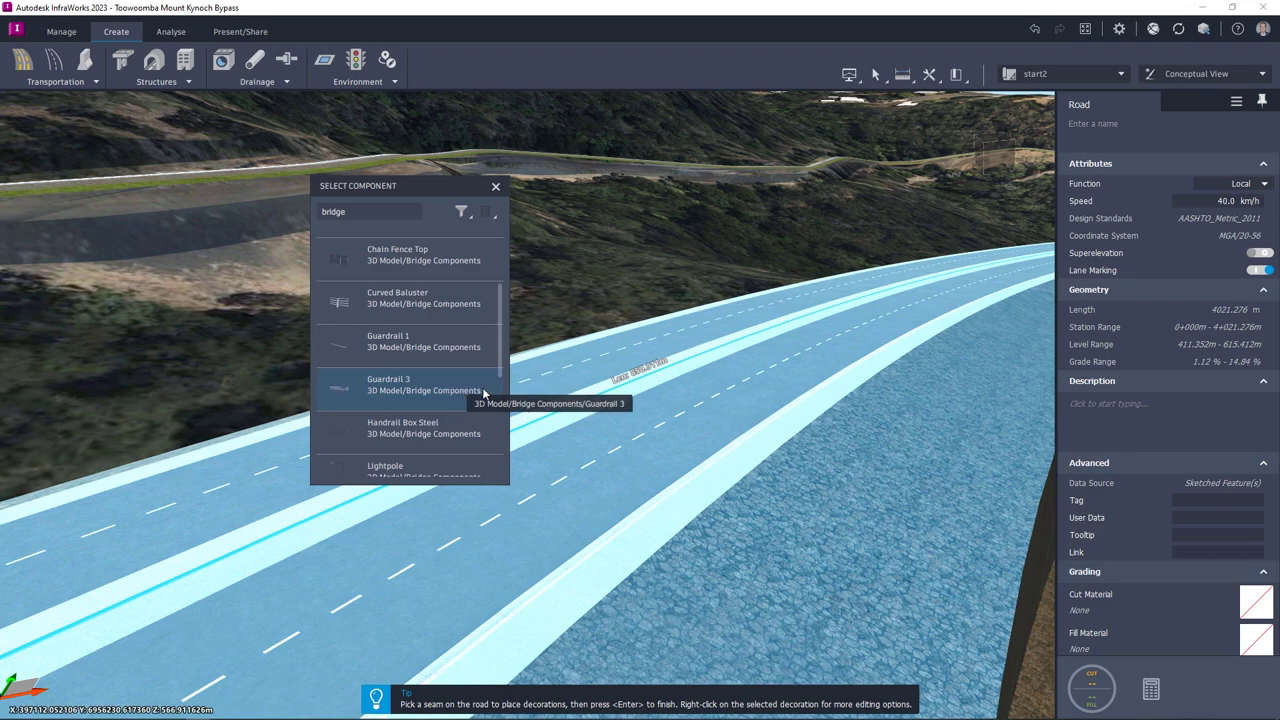
left_click(450, 388)
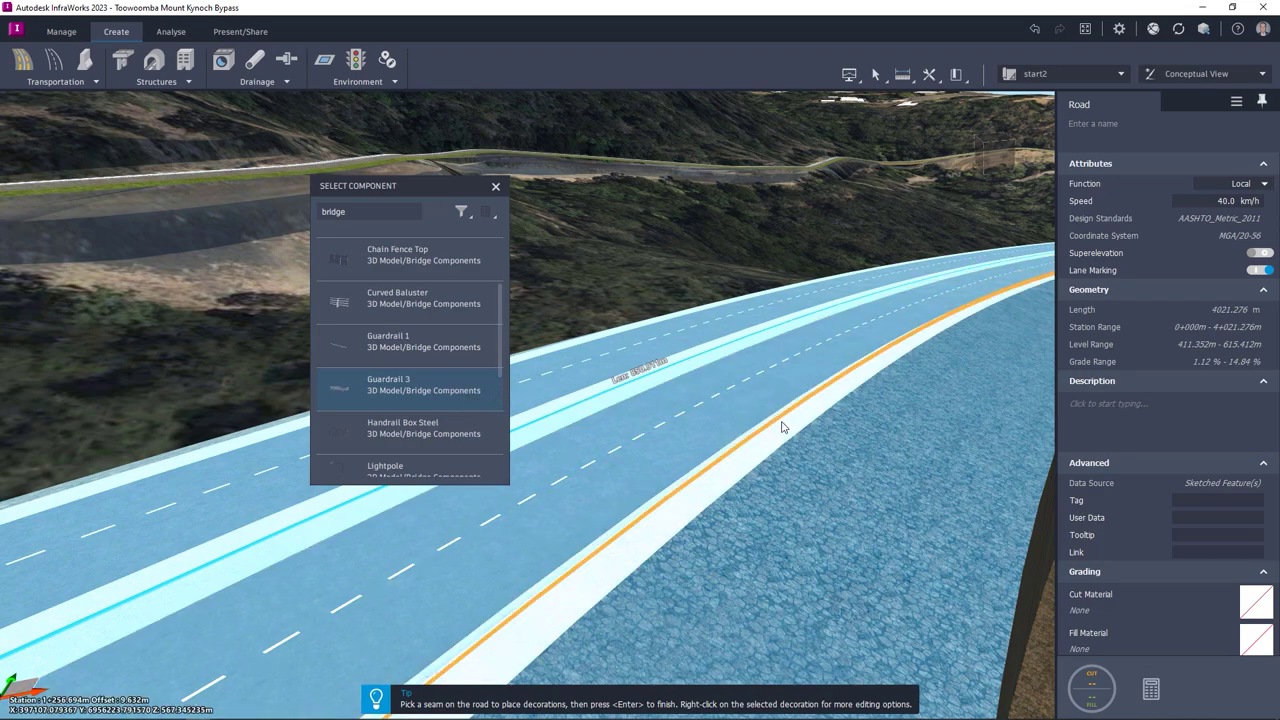
left_click(782, 423)
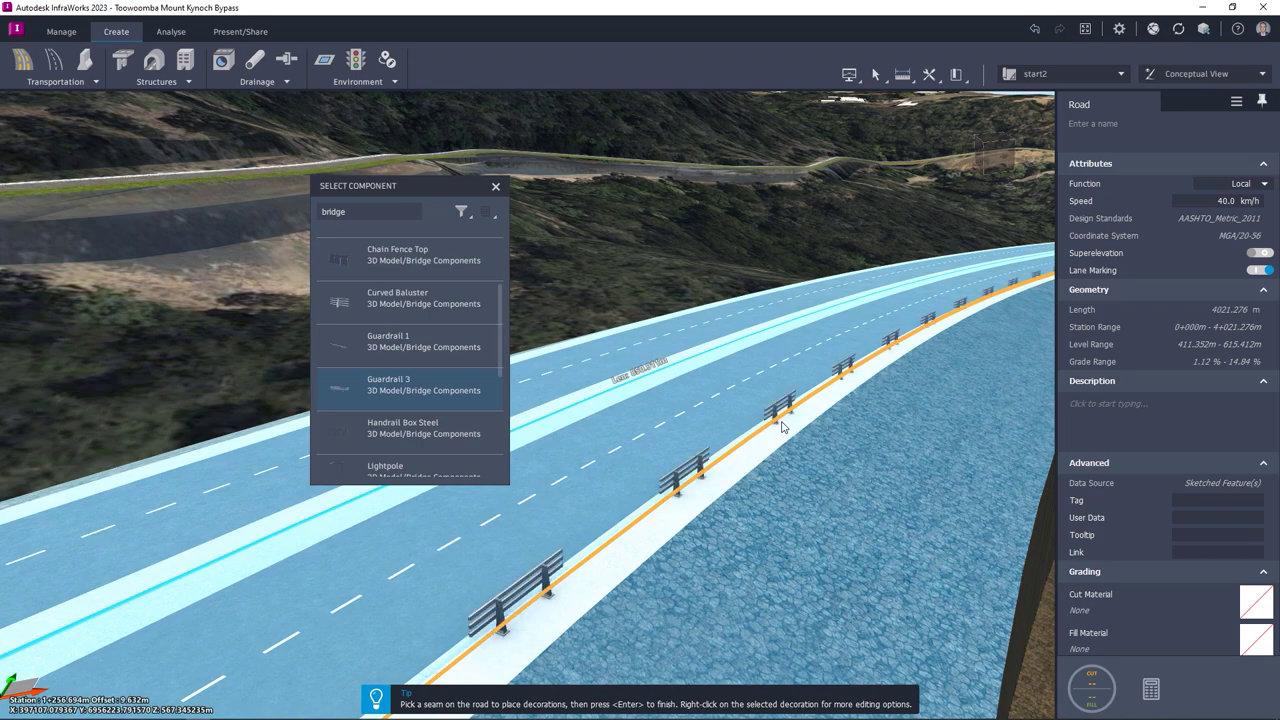
key("Return")
Set the spacing of the new guardrail decoration to 4 m.
left_click(773, 418)
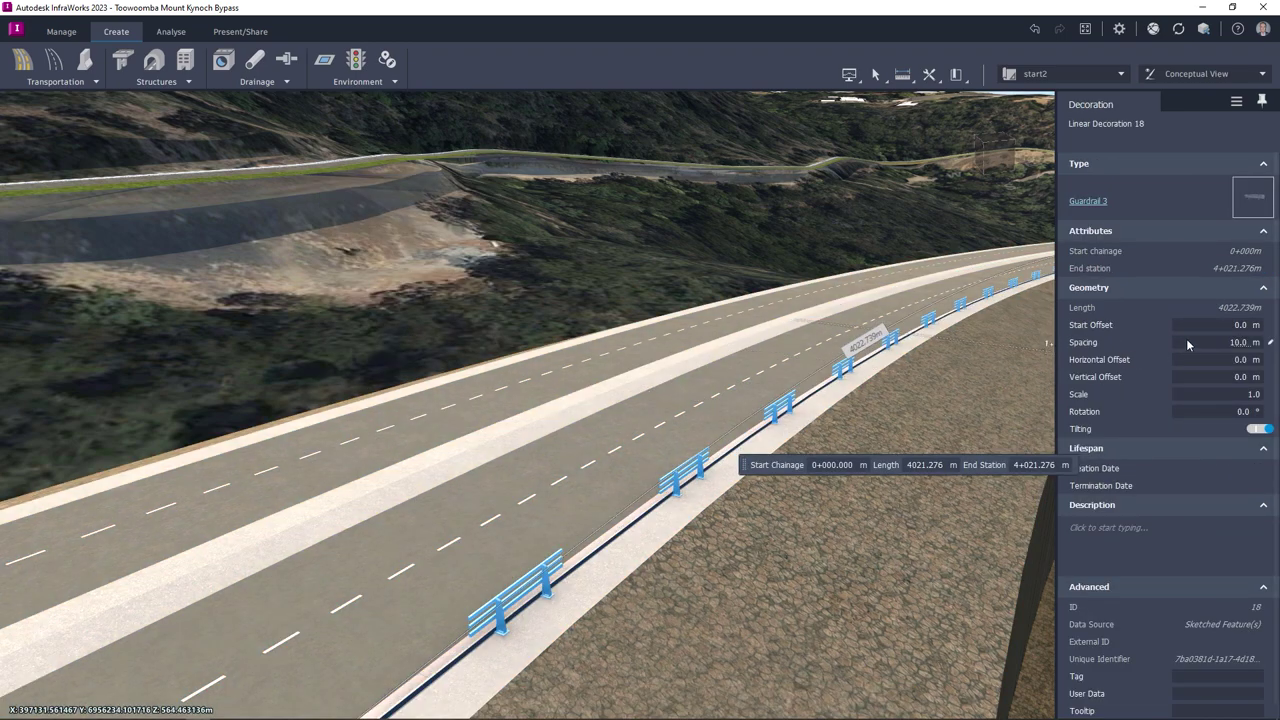
left_click(1203, 342)
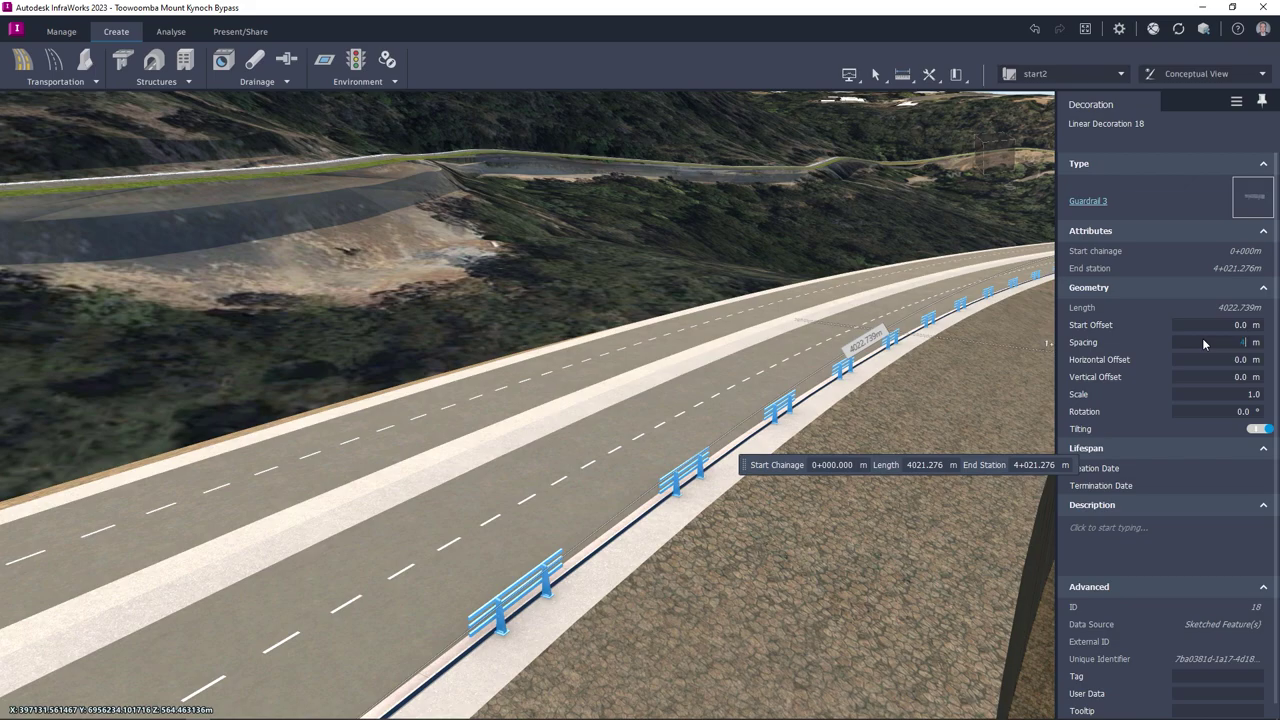
key("Return")
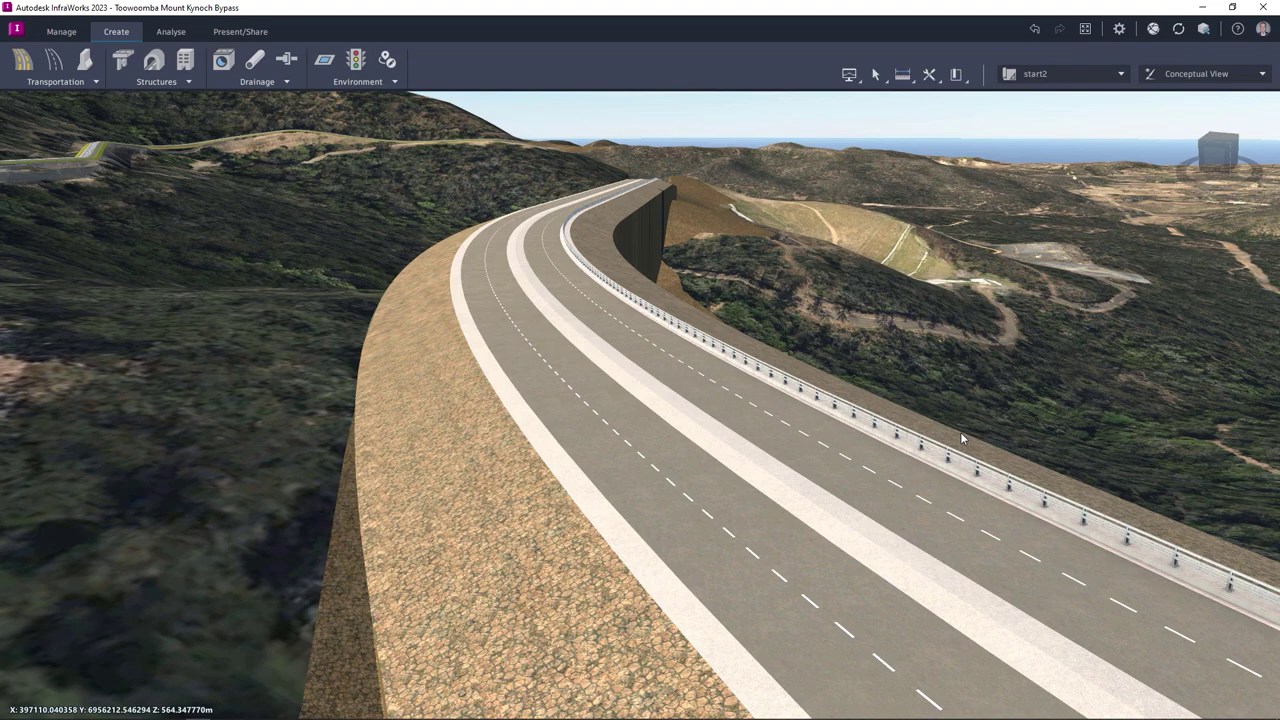
Set the grading limit of the road's far-side slope grading to 100 m.
left_click(433, 450)
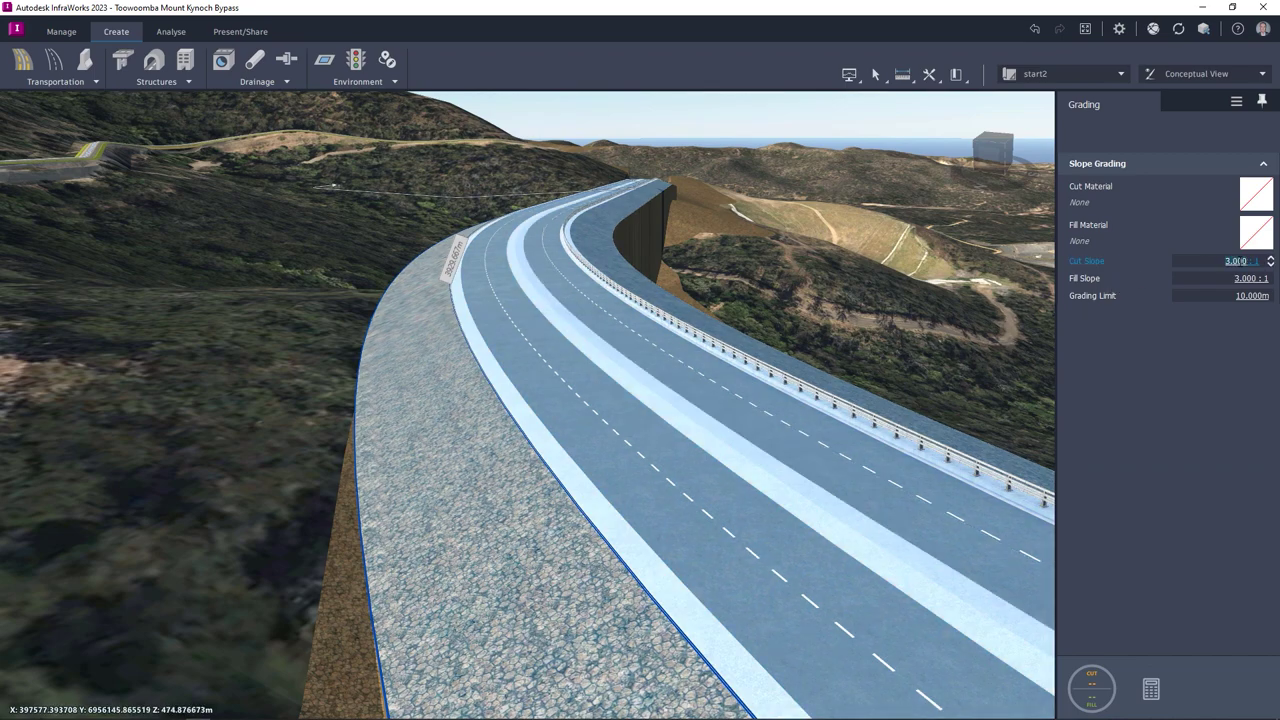
left_click(1240, 278)
left_click(1252, 296)
type("100")
key("Return")
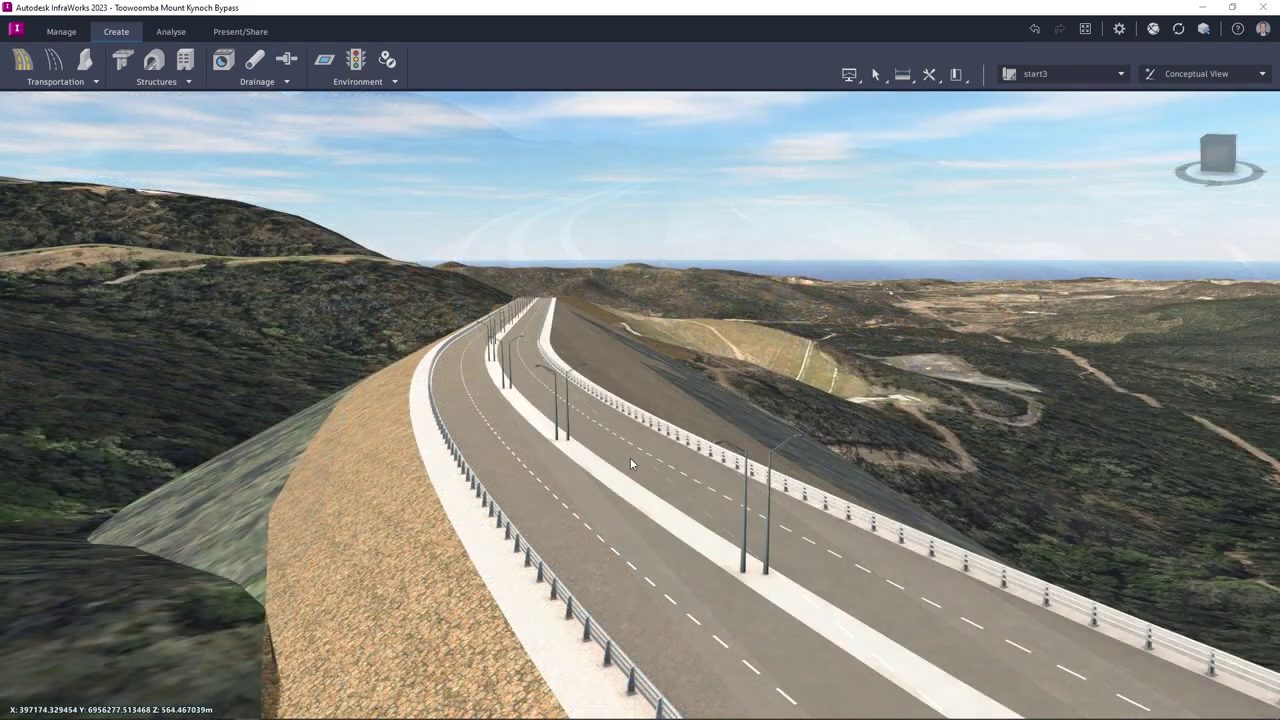
Save the road cross section at about station 1+341 to the assembly library as "Main Carriageway".
left_click(630, 458)
right_click(630, 458)
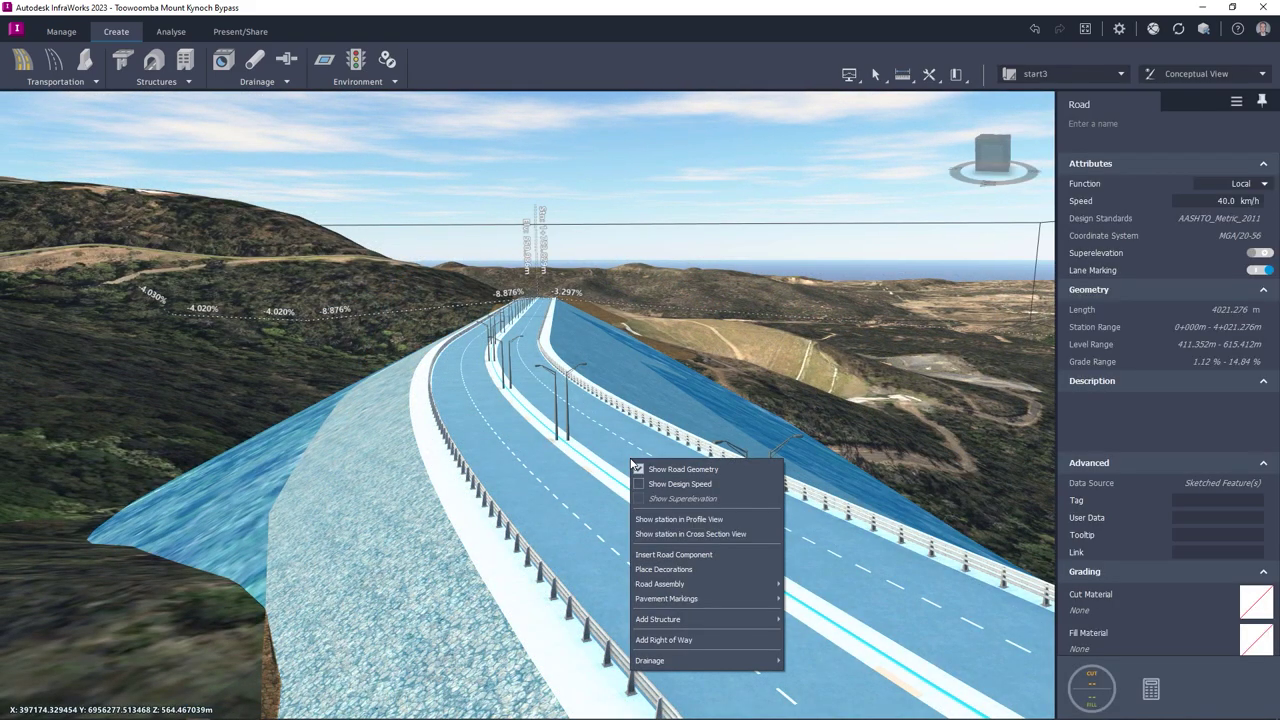
mouse_move(673, 588)
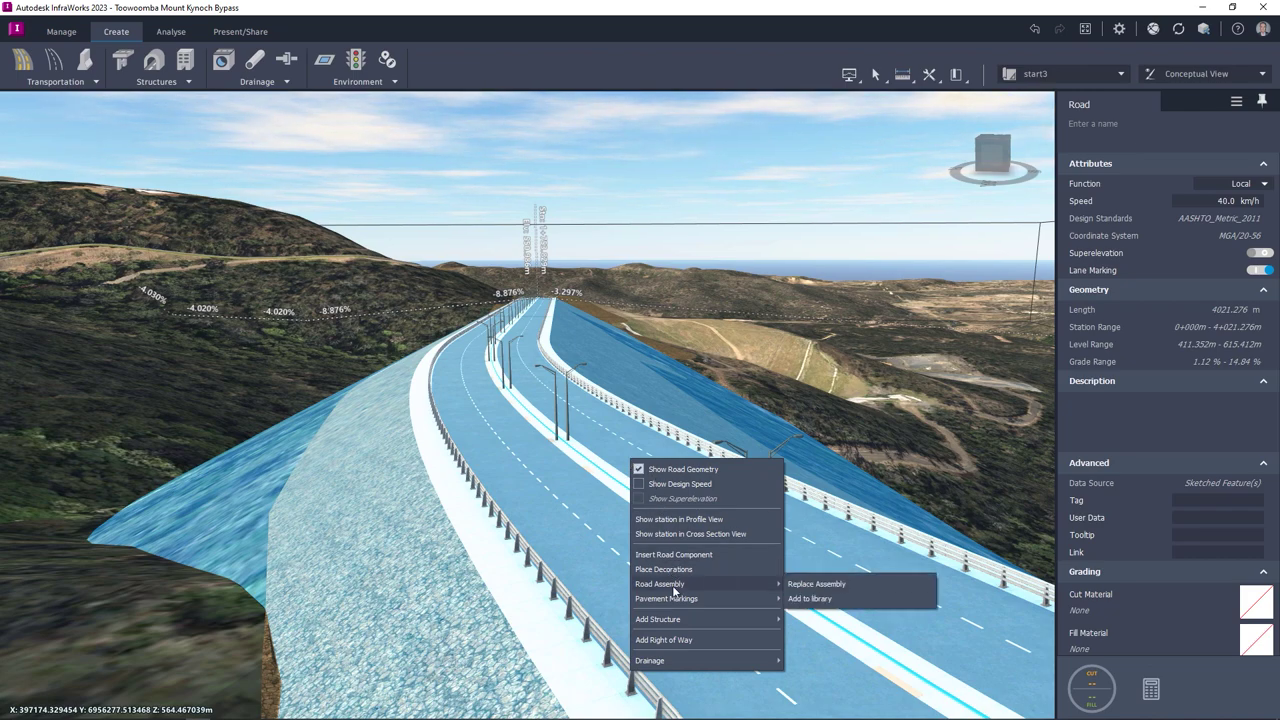
left_click(805, 584)
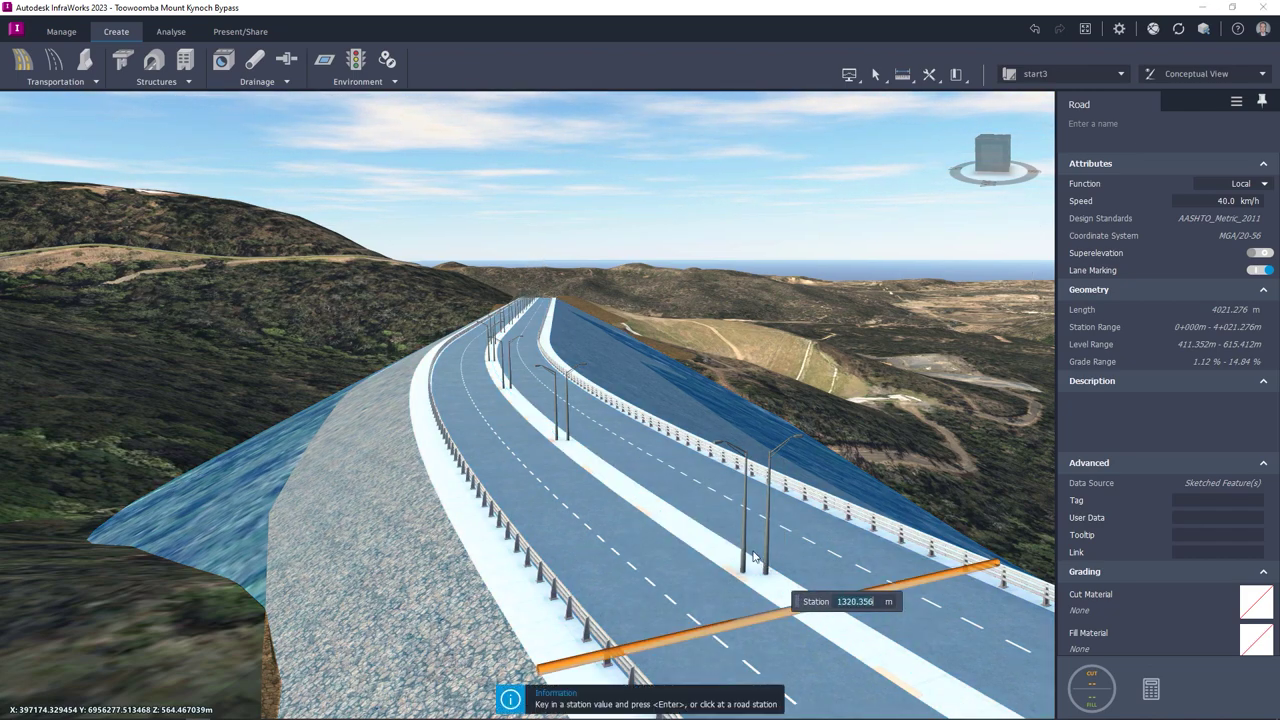
left_click(642, 465)
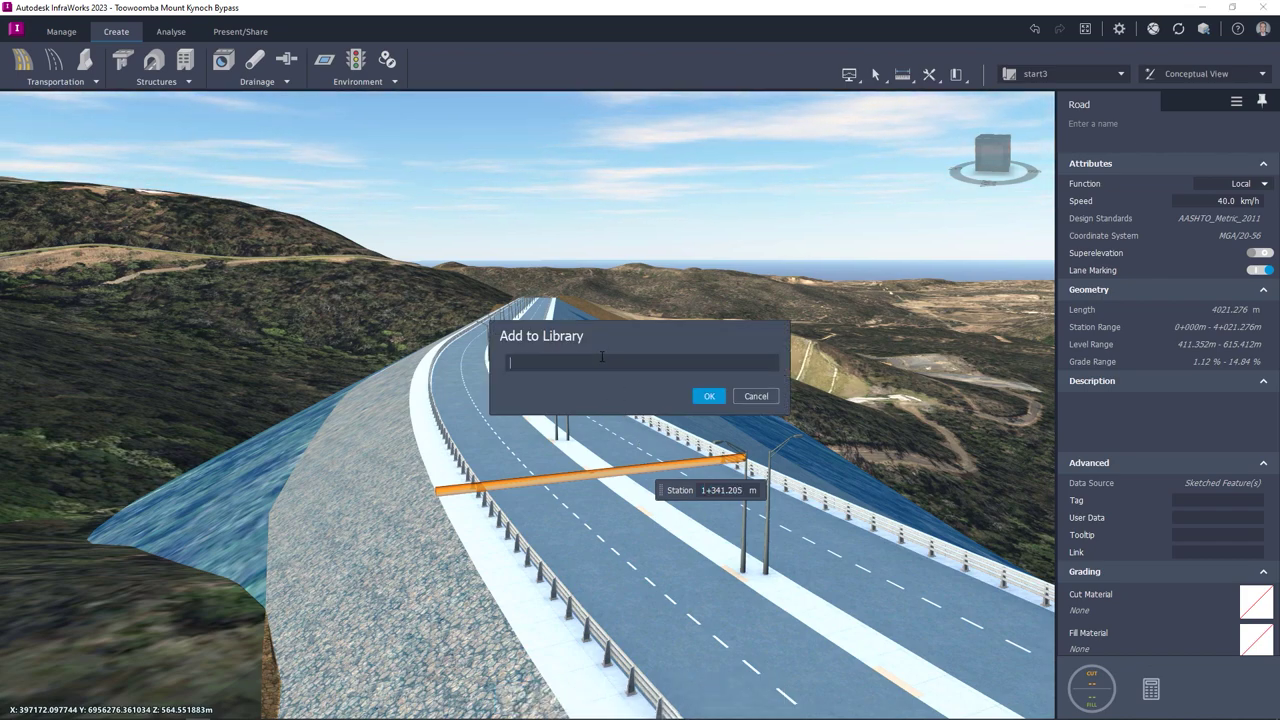
type("Main Carr")
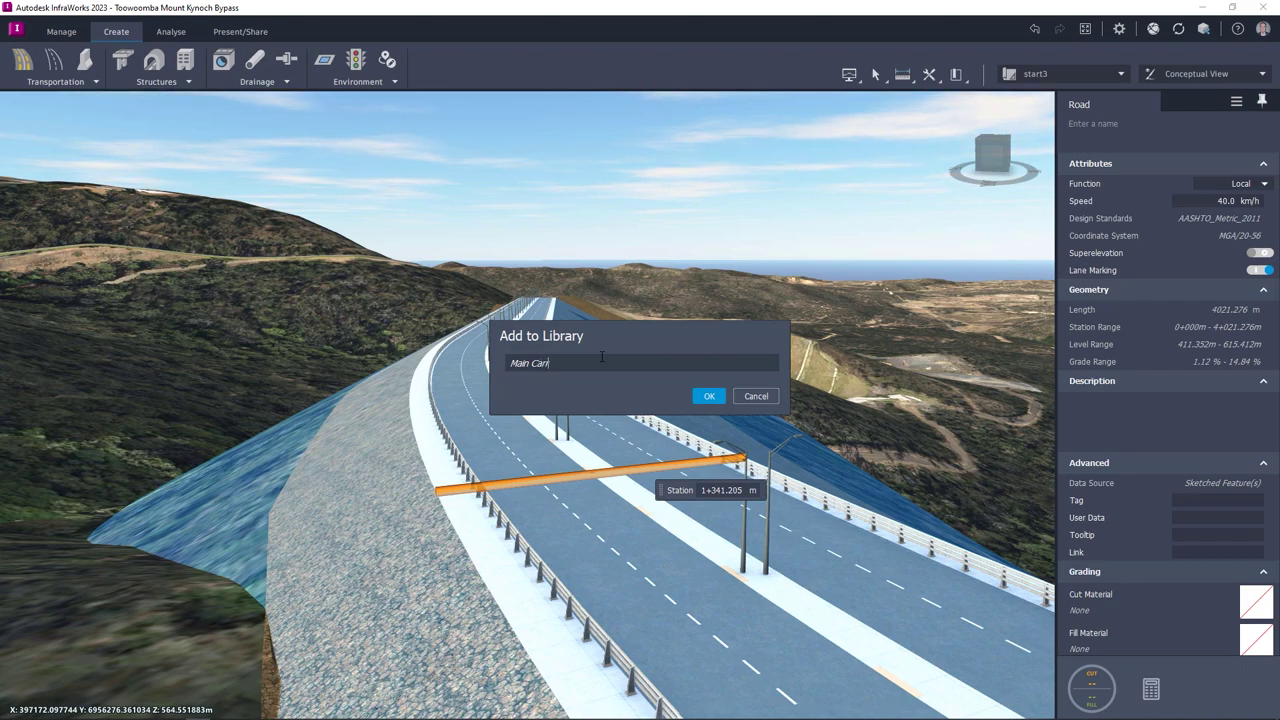
type("iageway")
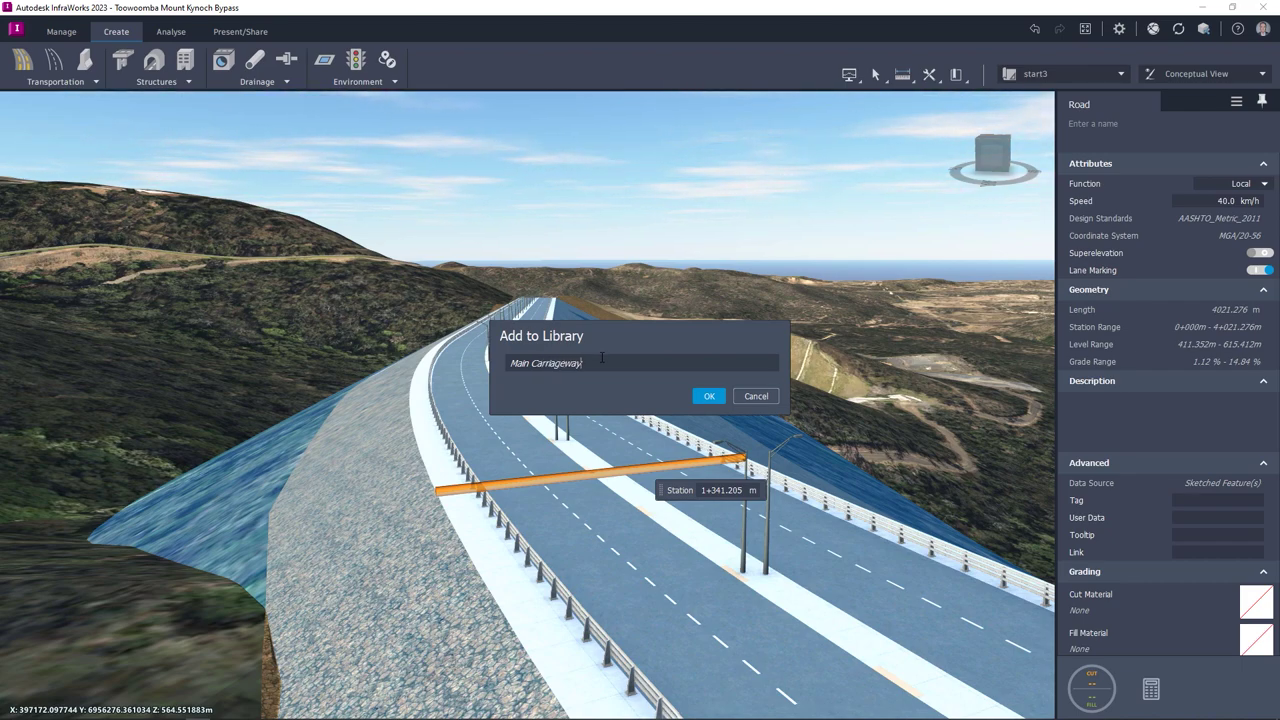
left_click(705, 397)
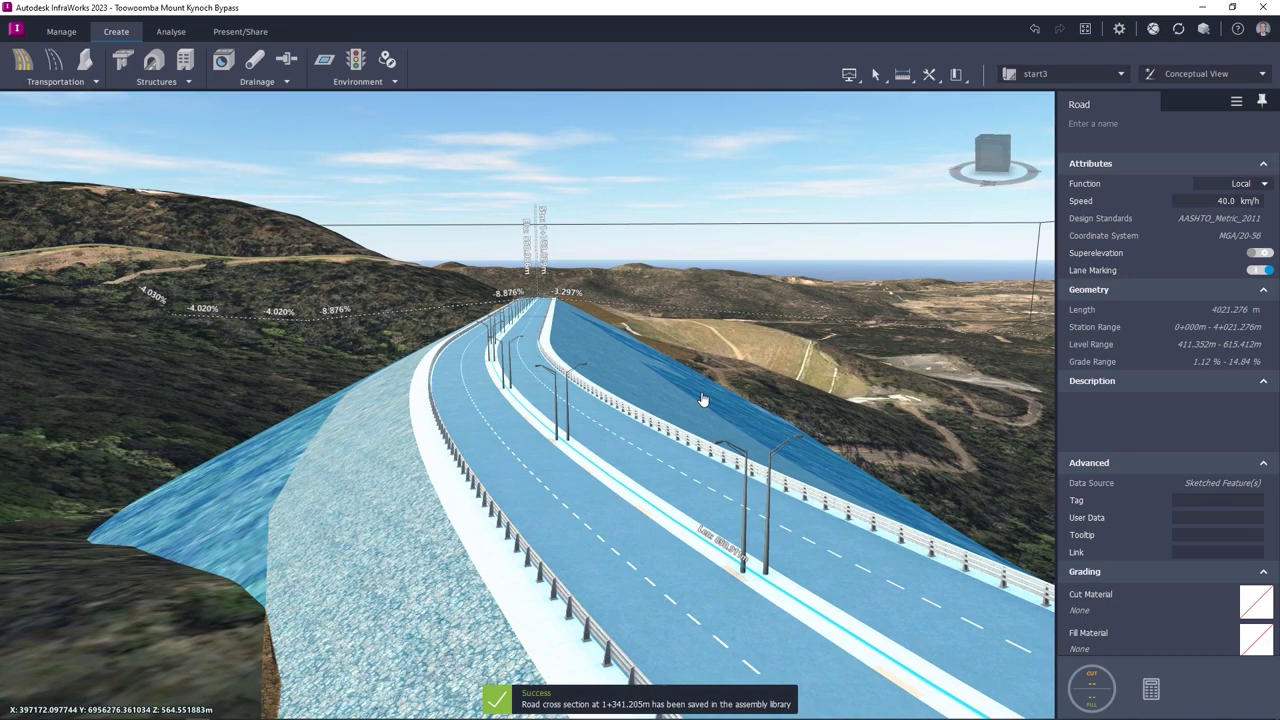
key("Escape")
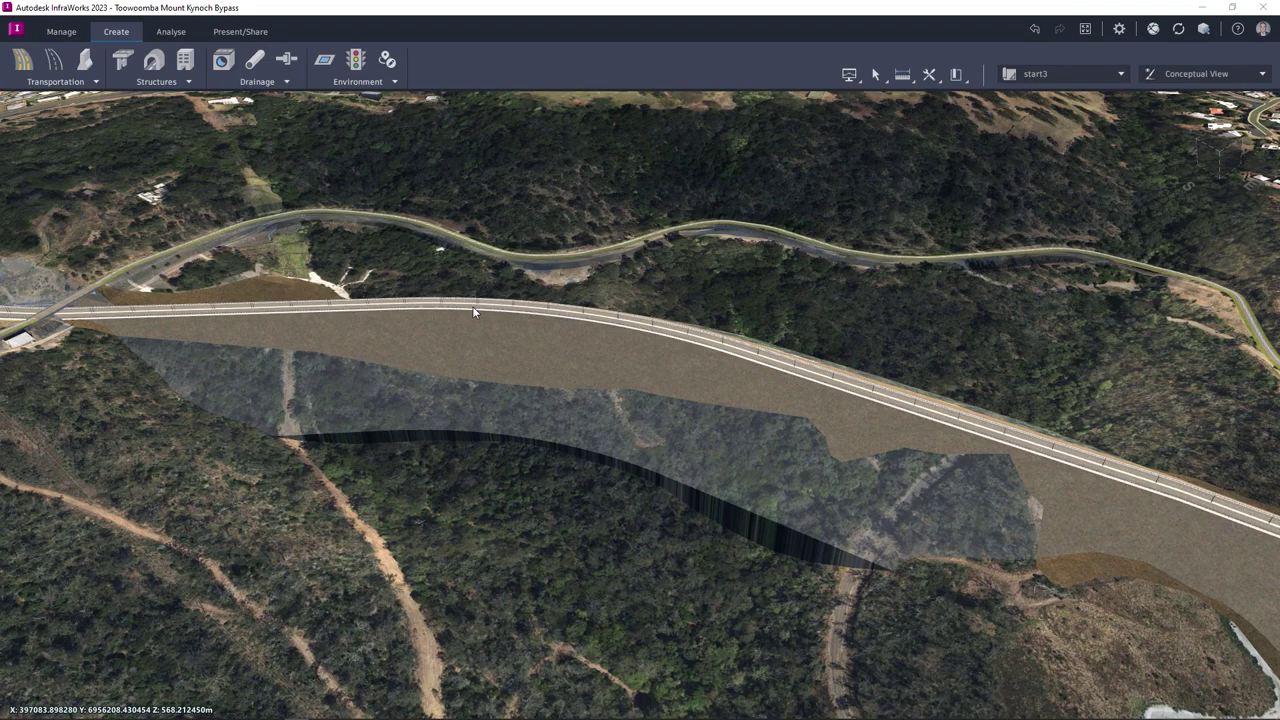
Add a bridge structure to the road across the valley from about chainage 0+948 to 1+667.
left_click(474, 313)
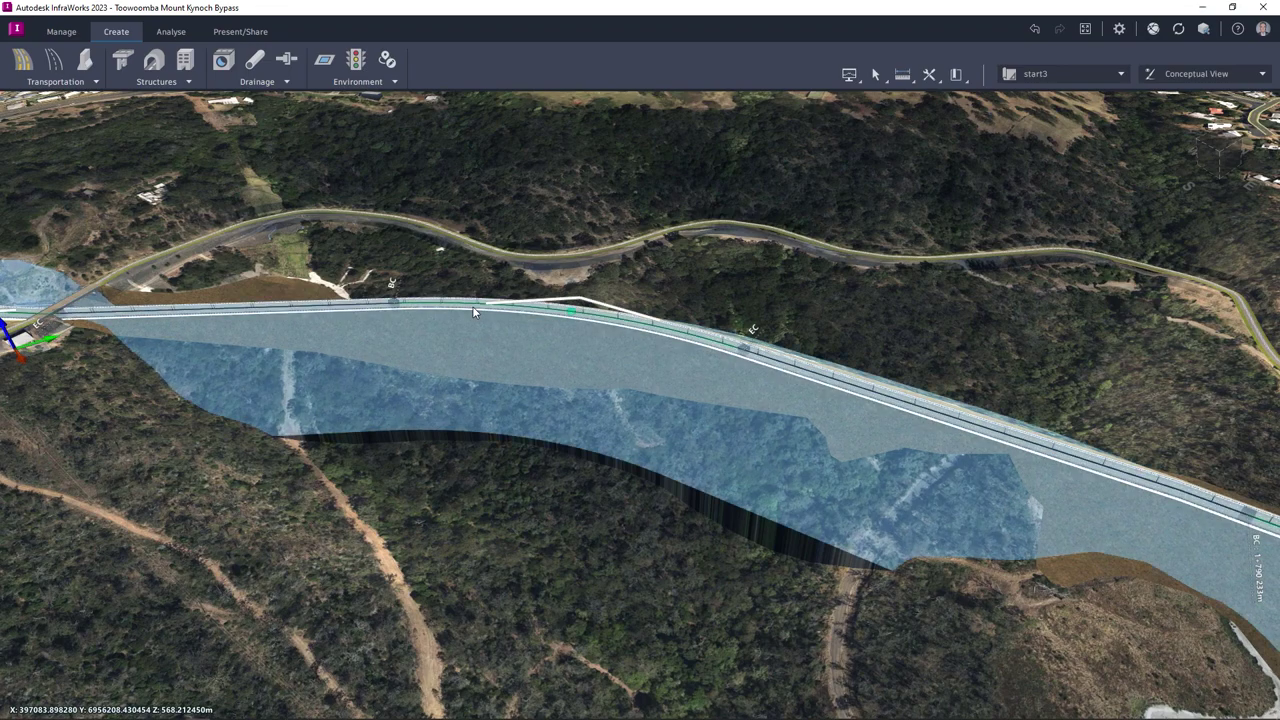
right_click(474, 313)
mouse_move(536, 466)
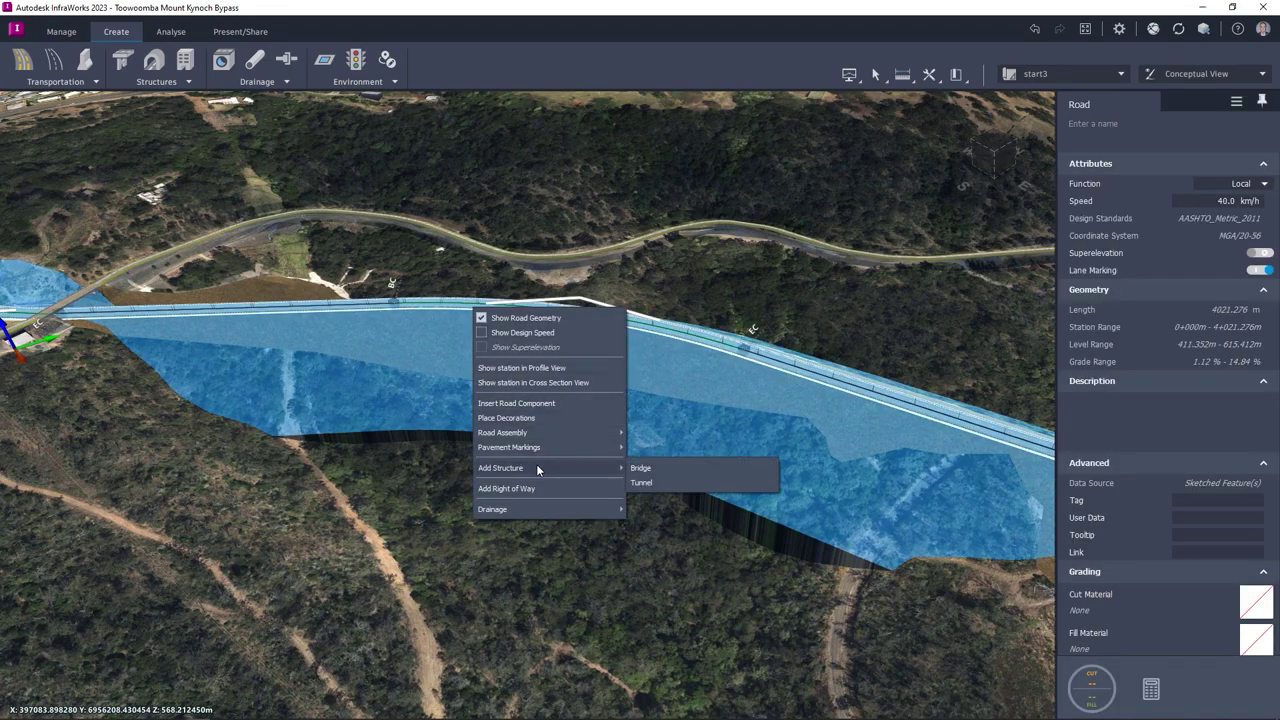
left_click(648, 468)
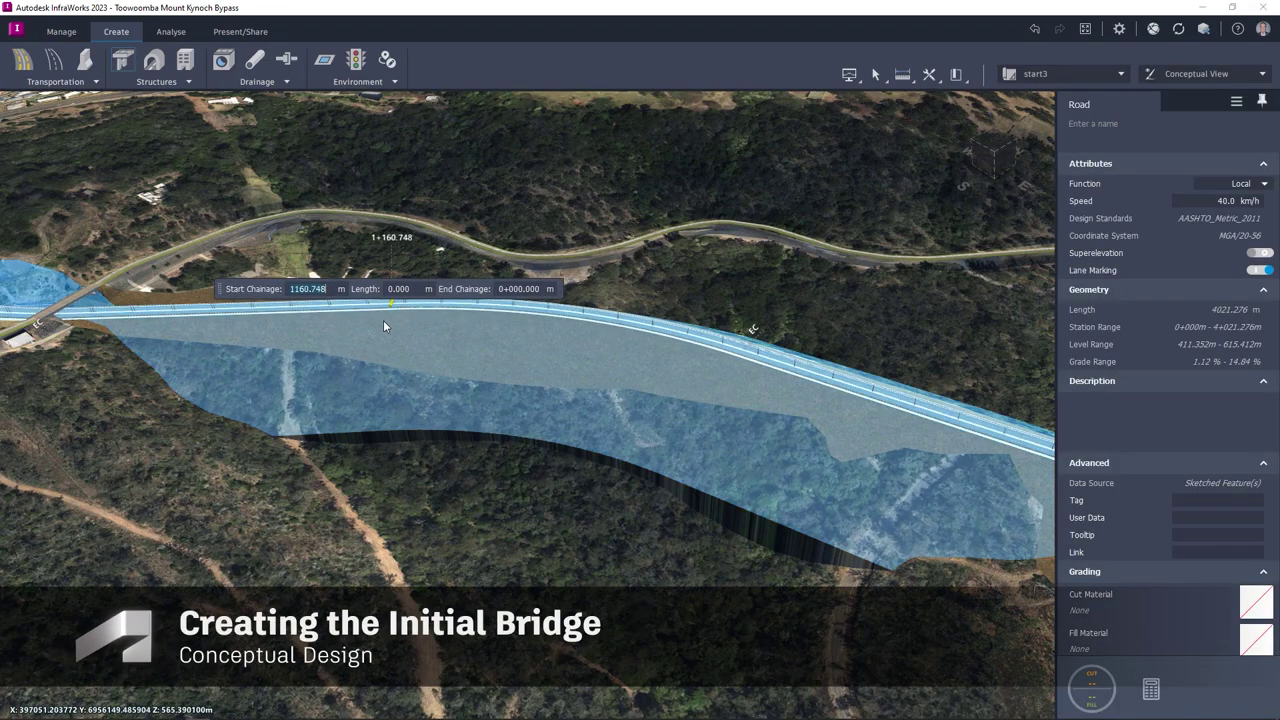
left_click(125, 314)
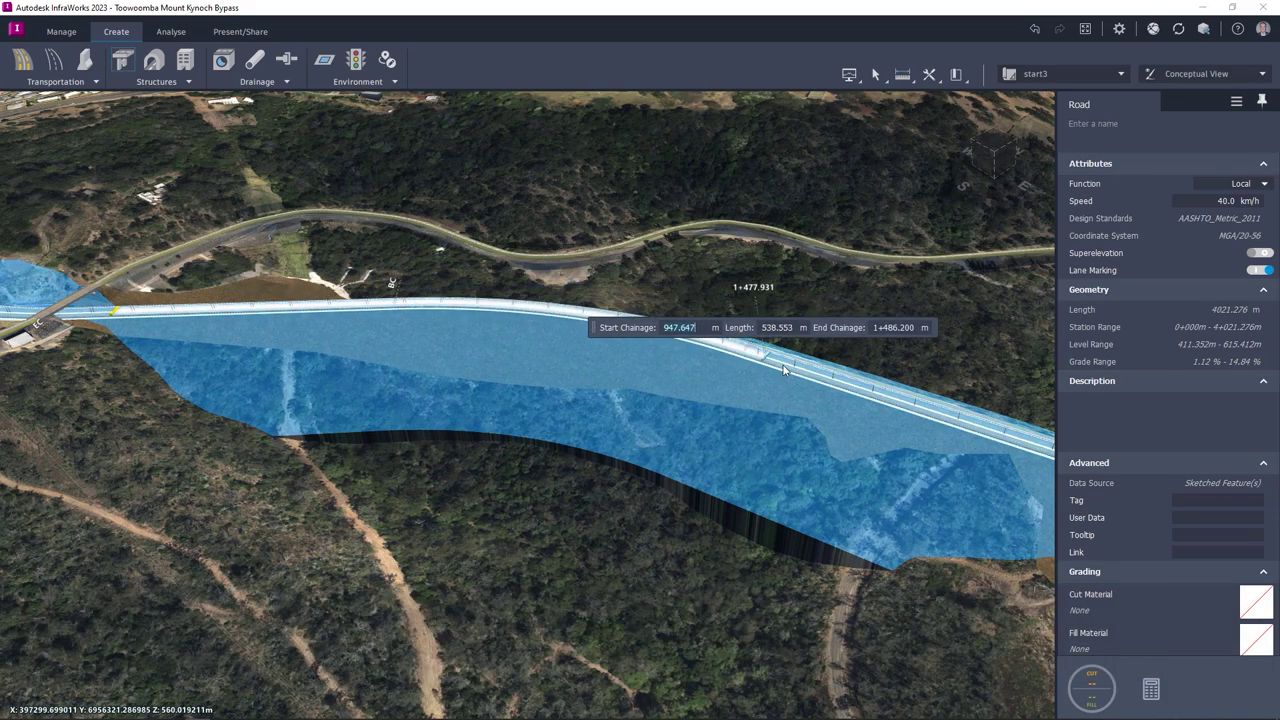
left_click(1026, 447)
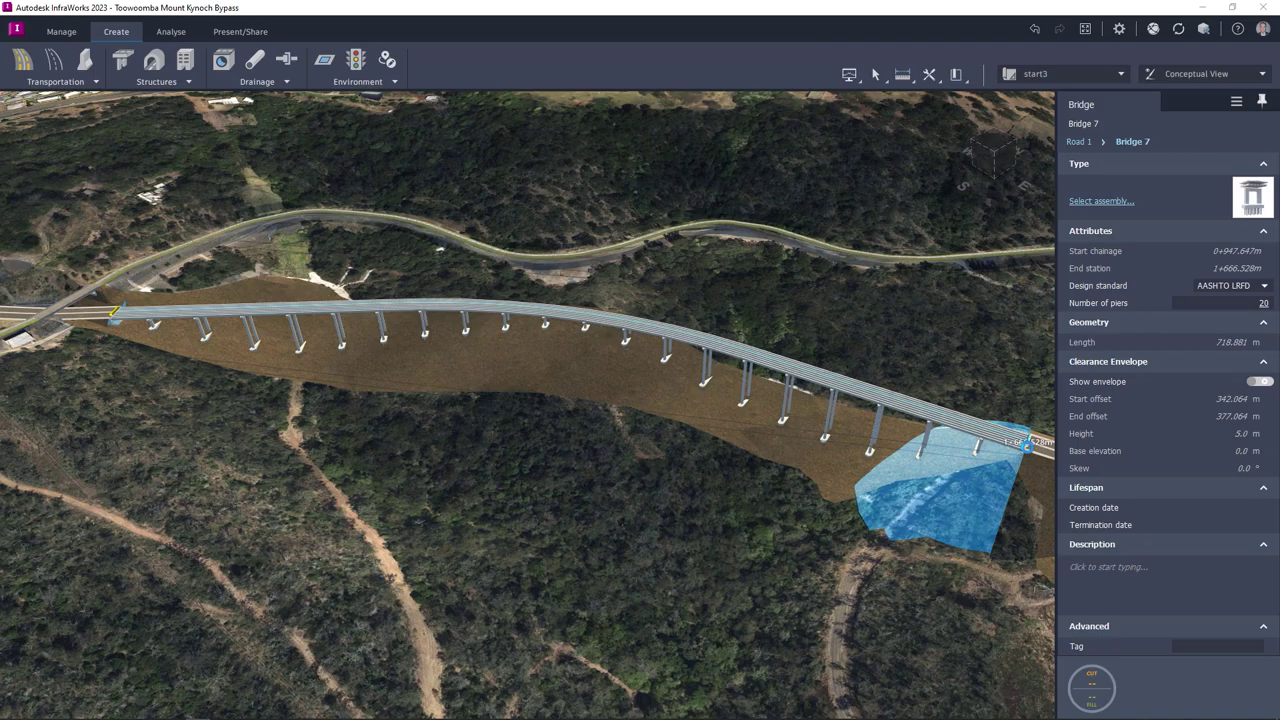
Set the bridge's start chainage to 957.293 m.
middle_click_drag(439, 442, 712, 617)
scroll(588, 410, "up", 2)
middle_click_drag(587, 404, 434, 510, "shift")
middle_click_drag(197, 399, 335, 512, "shift")
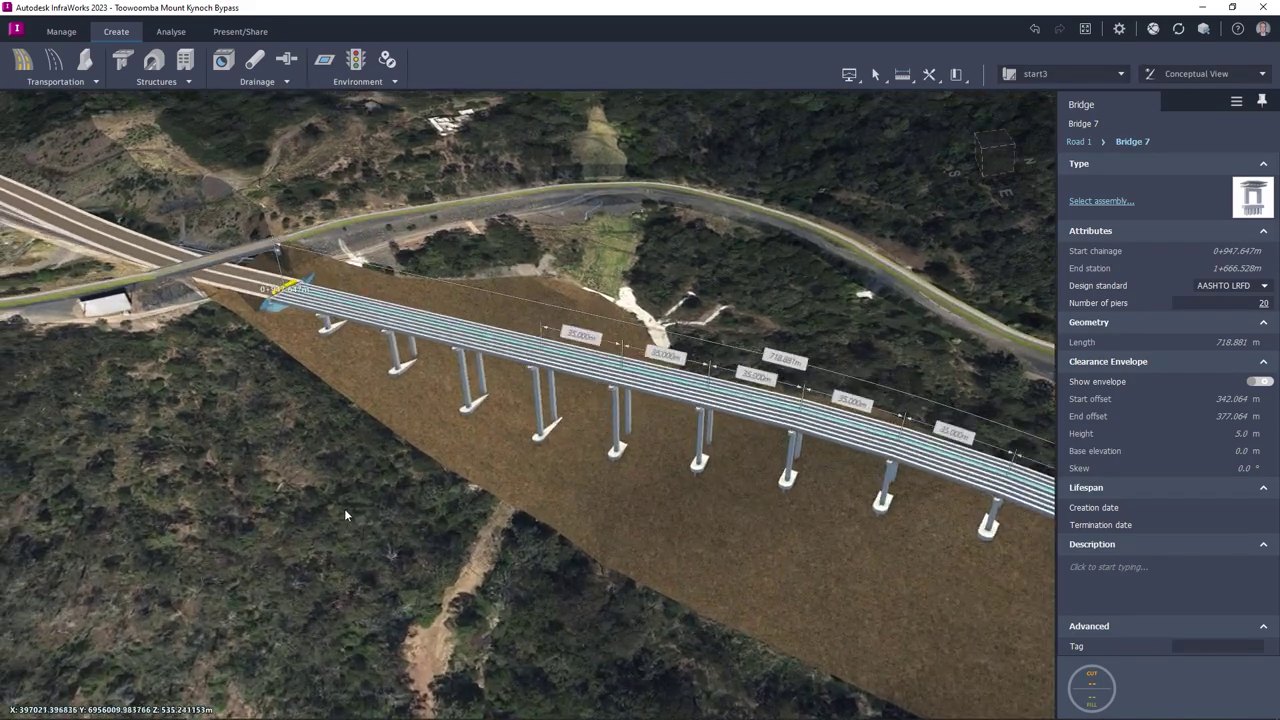
left_click(290, 289)
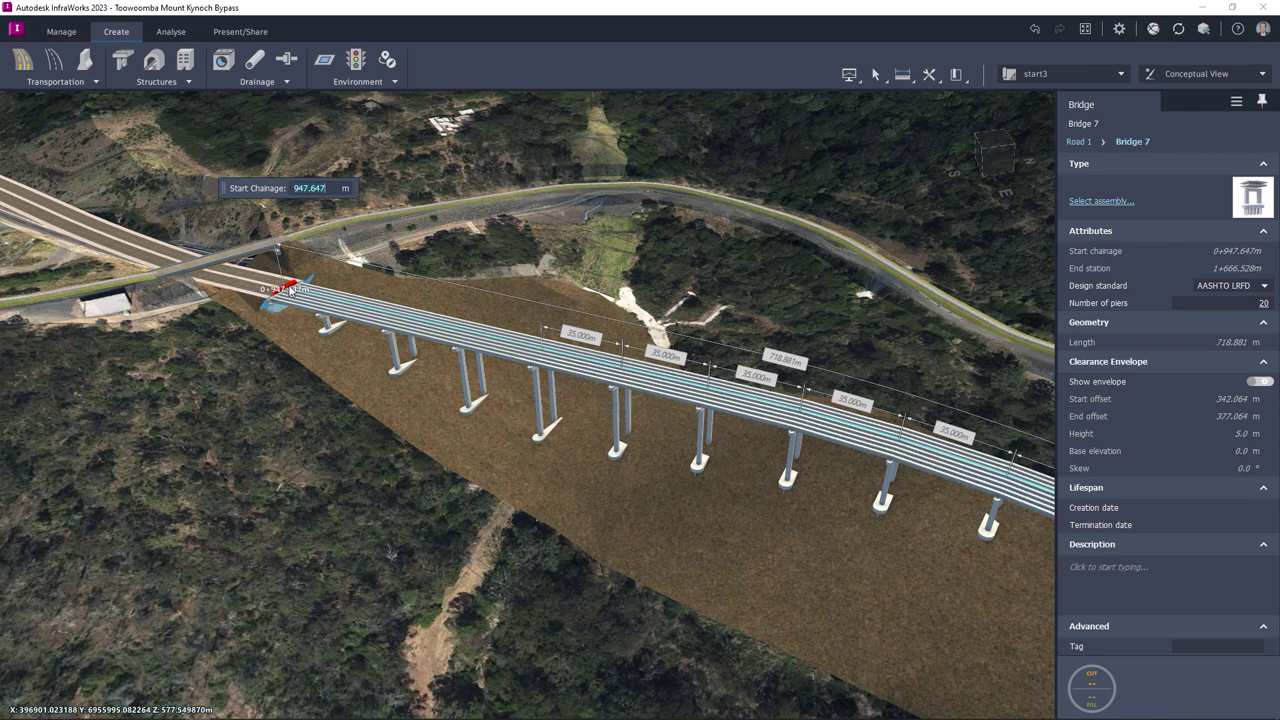
type("957.293")
key("Return")
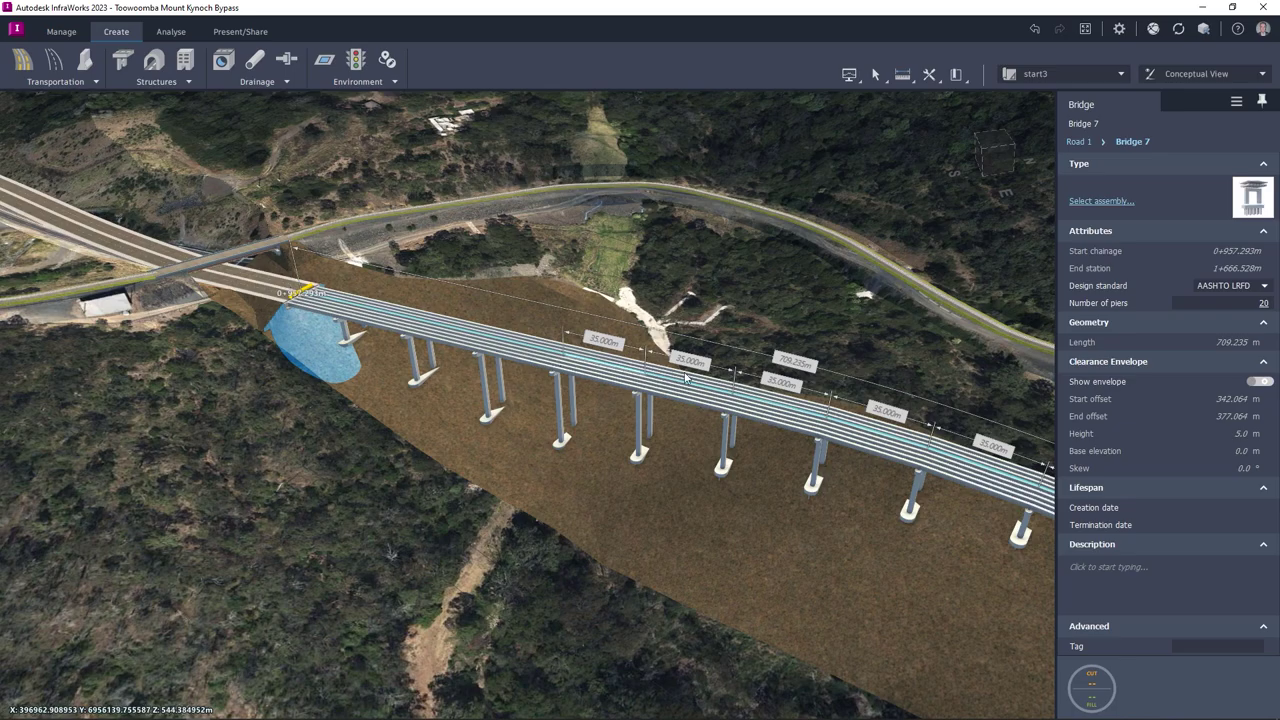
Set the bridge's end chainage to 1746.600 m.
middle_click_drag(929, 359, 516, 255)
middle_click_drag(775, 634, 525, 100)
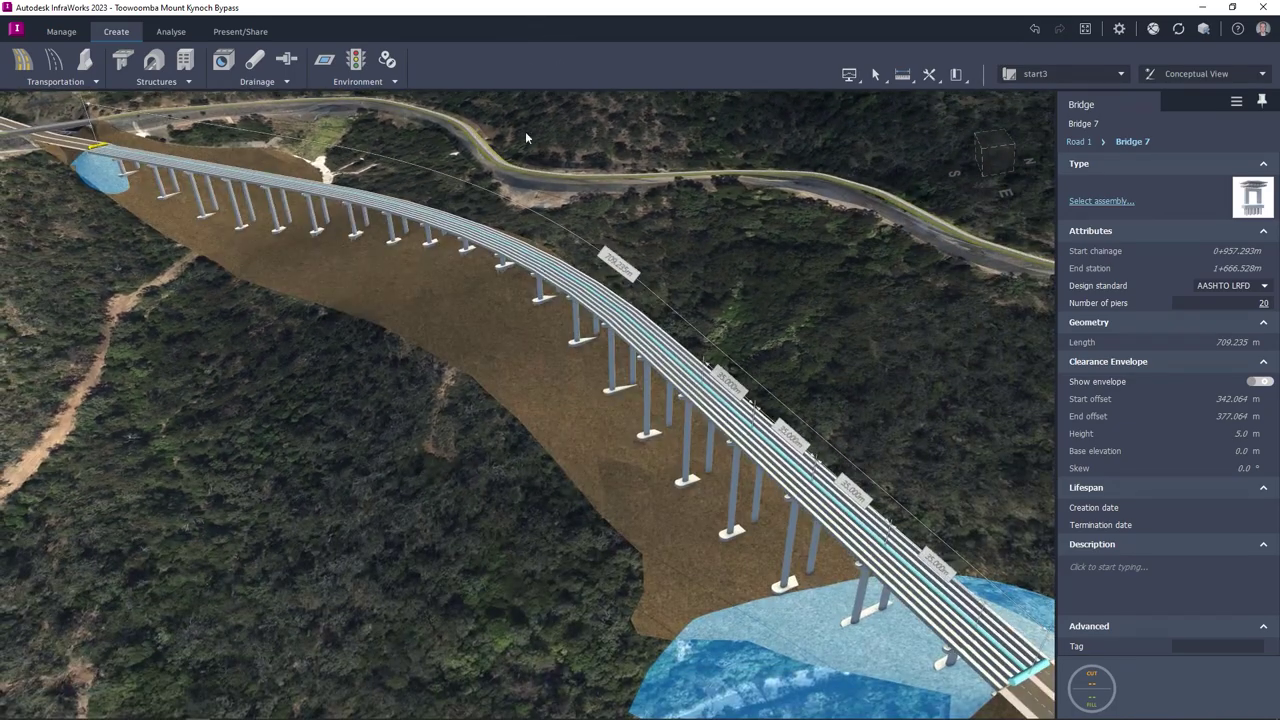
middle_click_drag(525, 460, 503, 338)
left_click(957, 557)
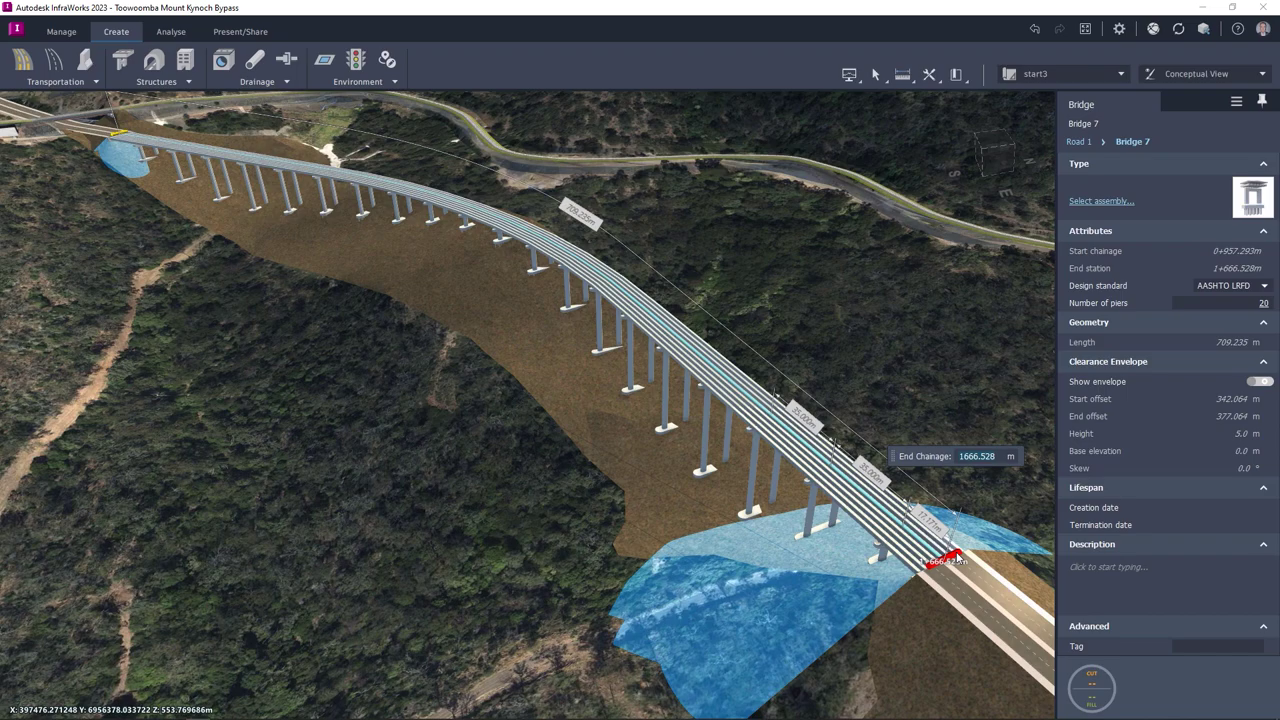
type("1746.600")
key("Return")
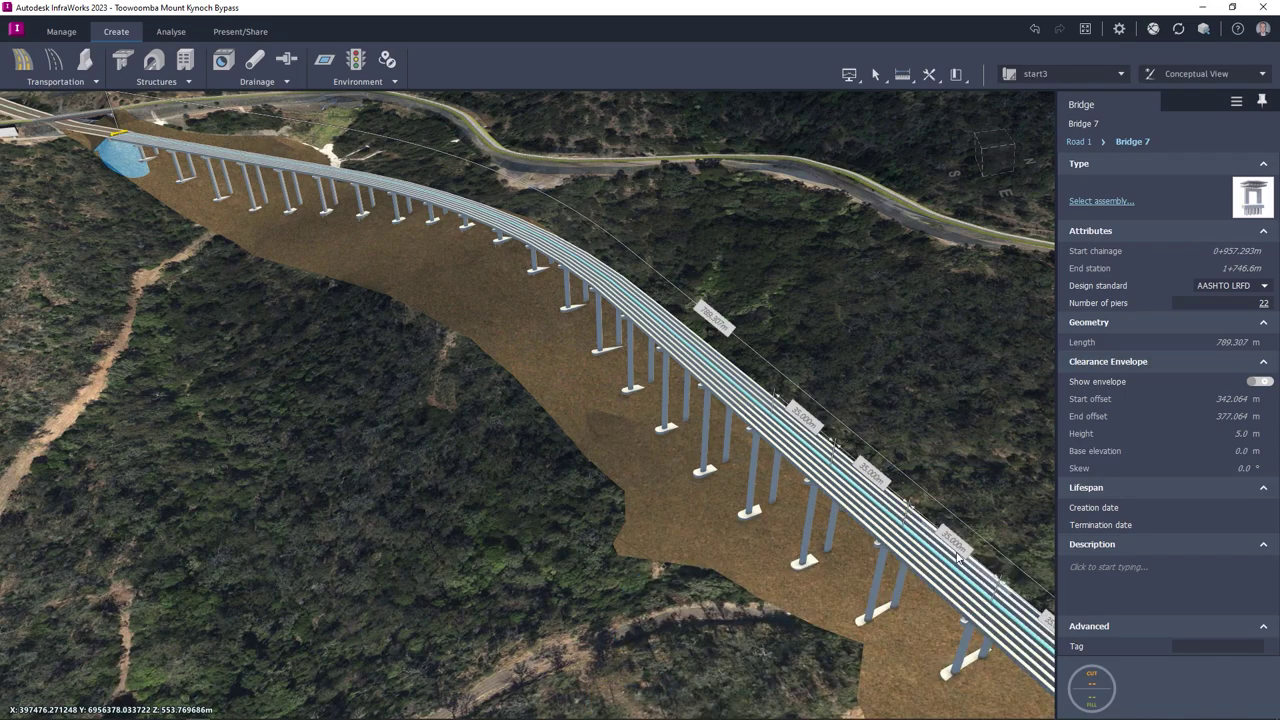
left_click_drag(519, 533, 589, 517)
scroll(589, 517, "down", 3)
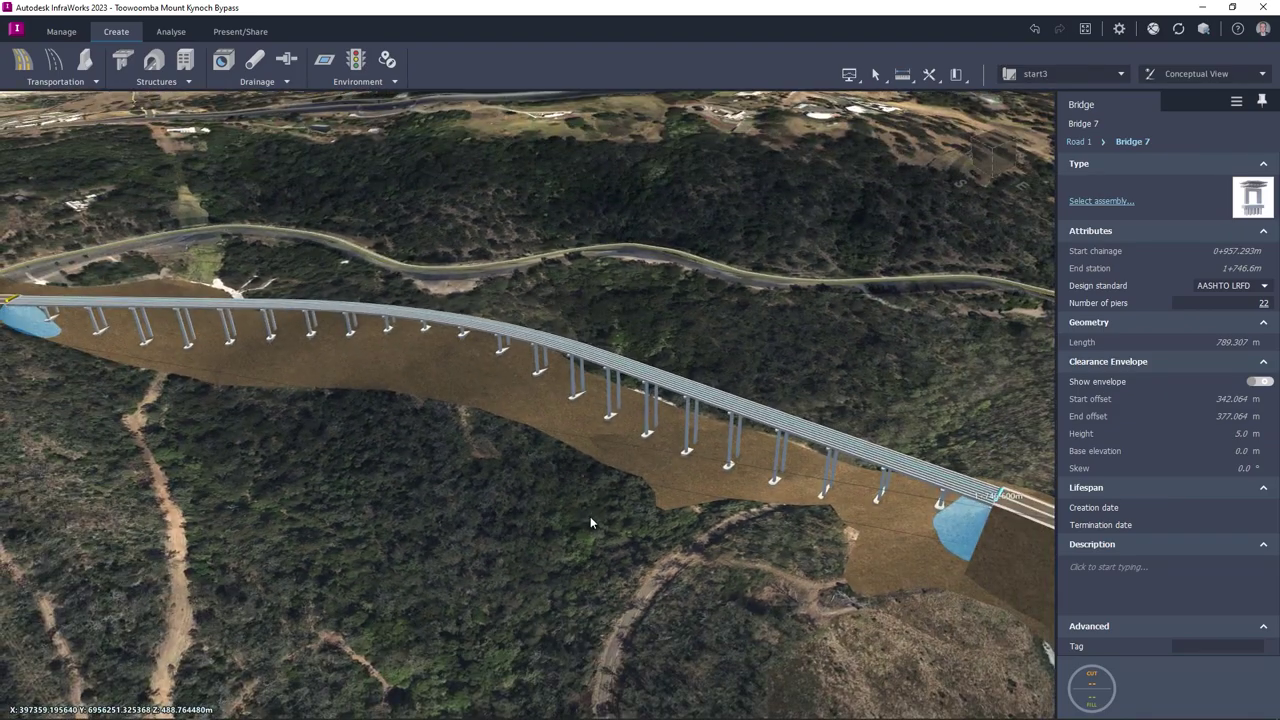
key("Escape")
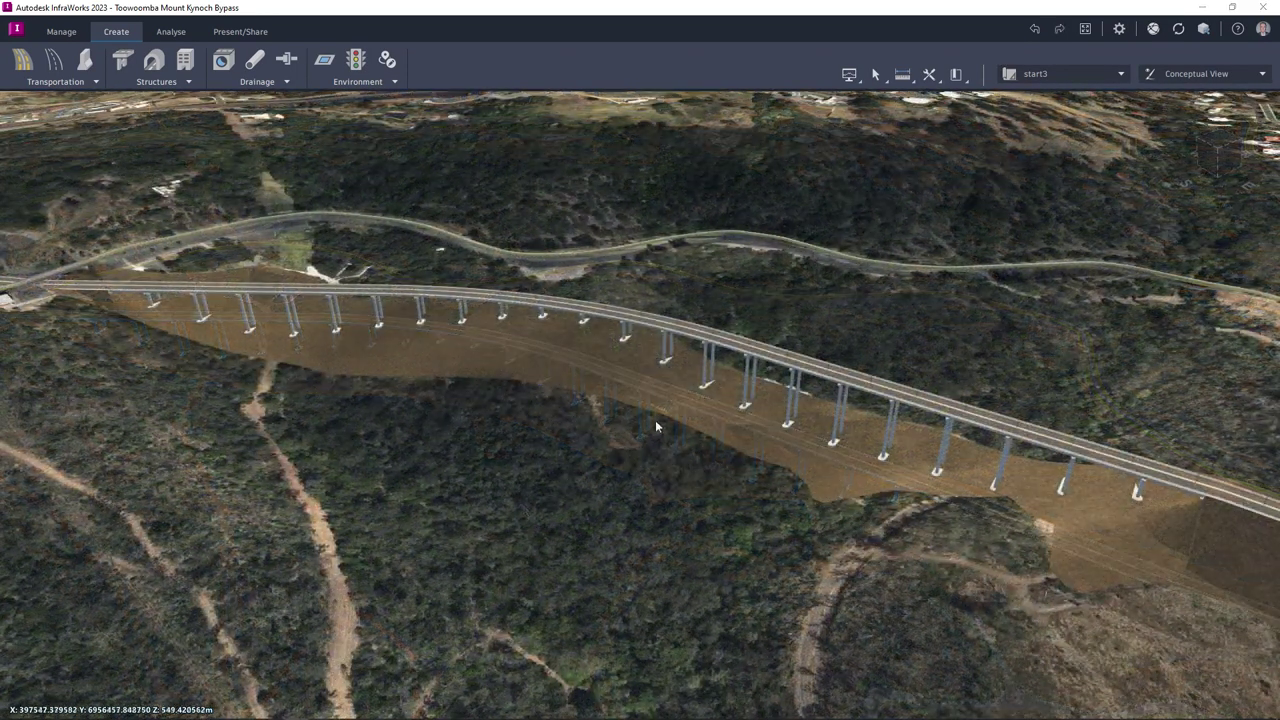
Adjust the horizontal alignment of the bridge's road by moving its curve point near station 1+313.
left_click(603, 314)
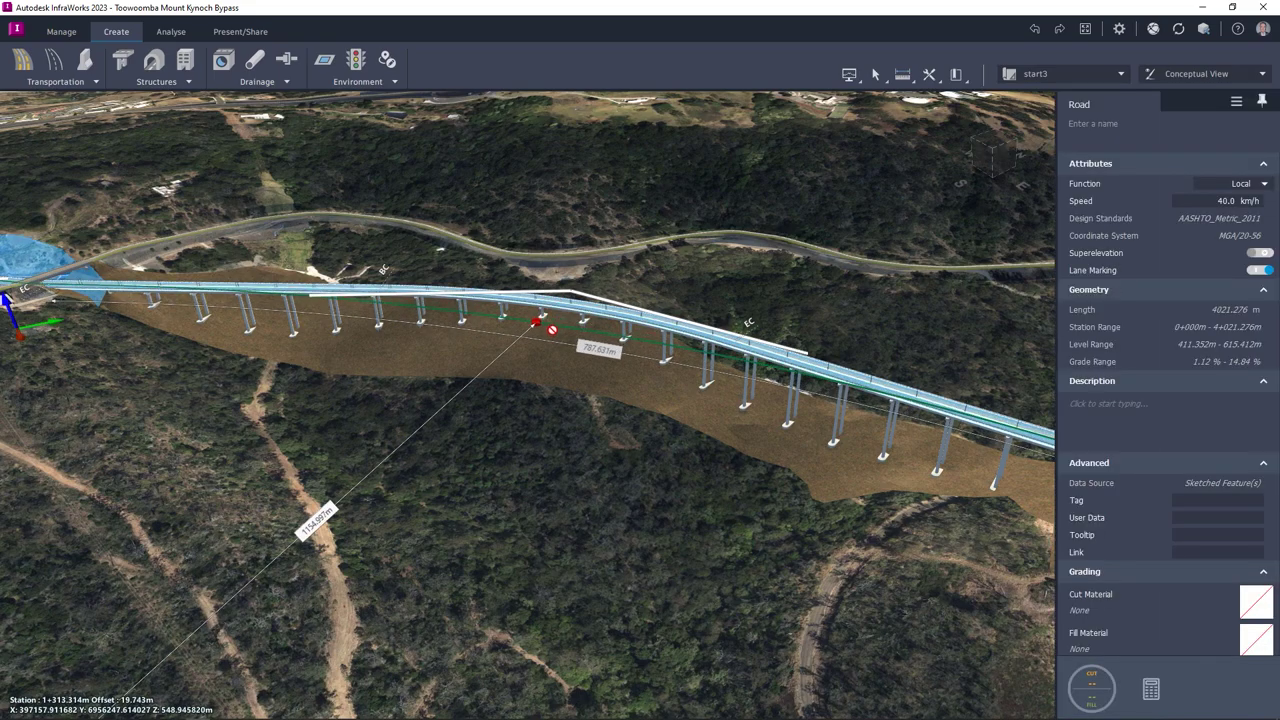
left_click_drag(550, 323, 549, 322)
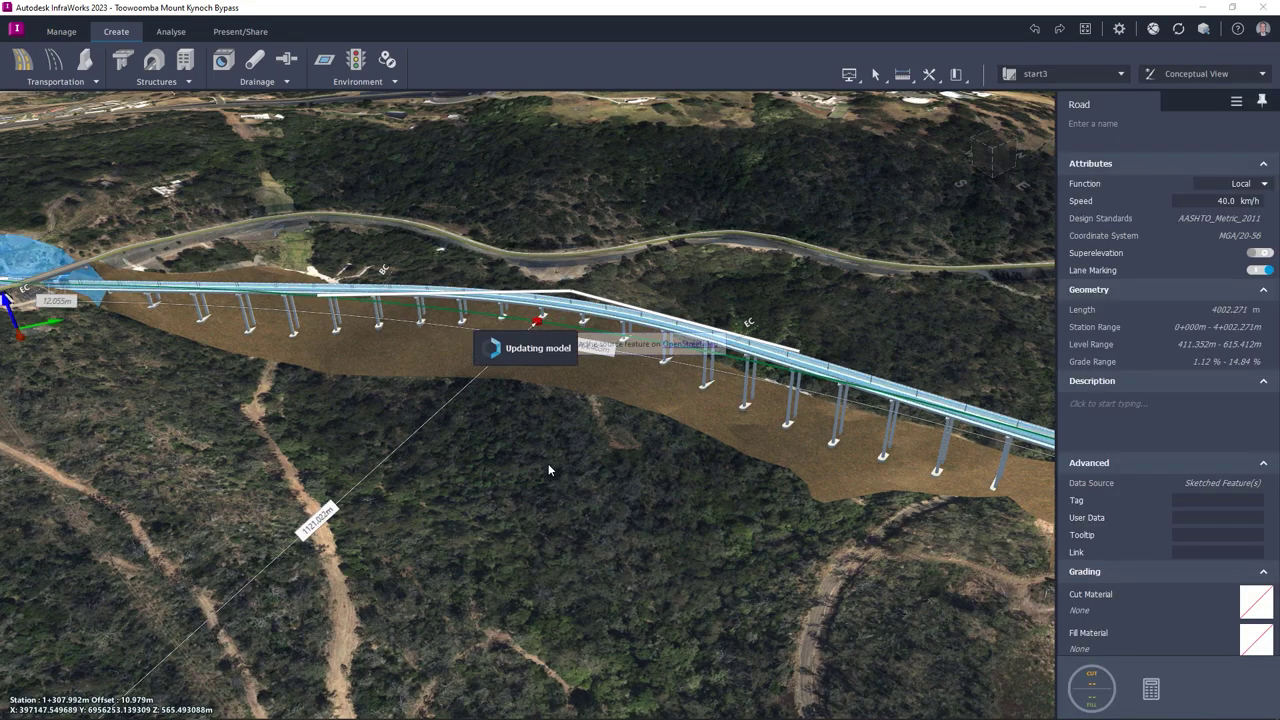
key("Escape")
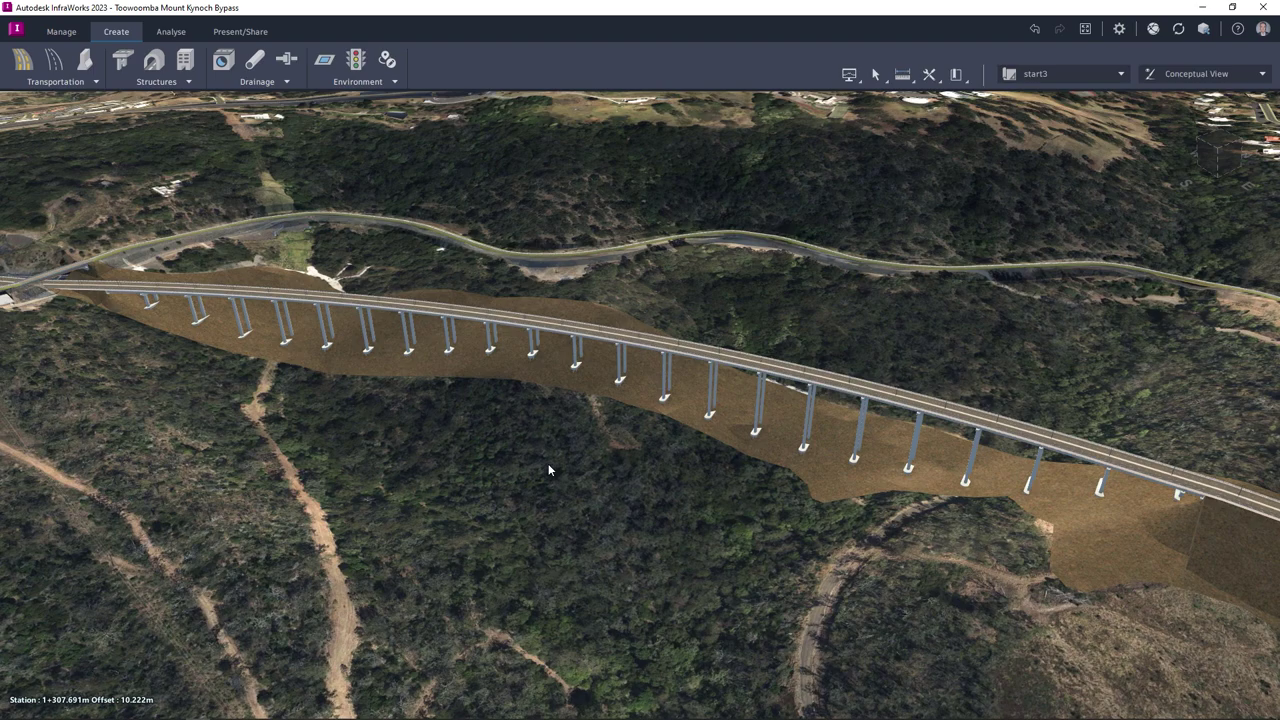
Start replacing the road assembly on the bridge, using the custom Bridge Cross Section from the library.
left_click(536, 330)
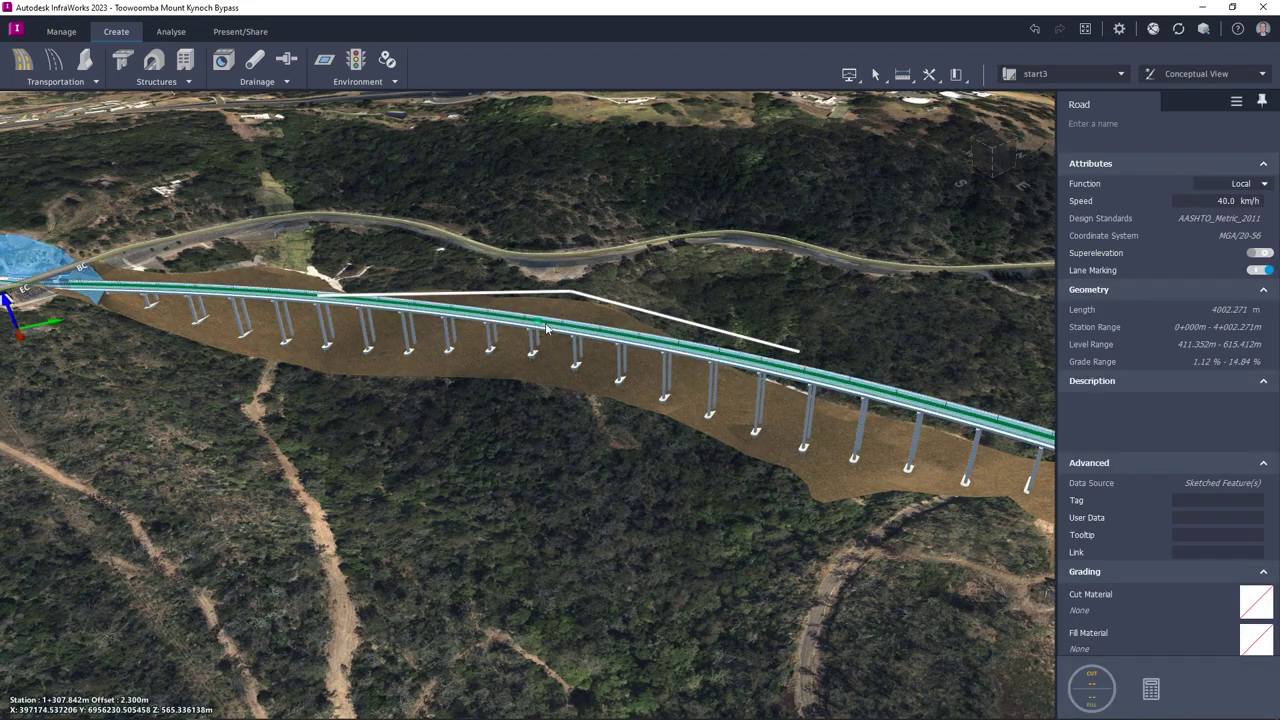
right_click(546, 327)
mouse_move(627, 469)
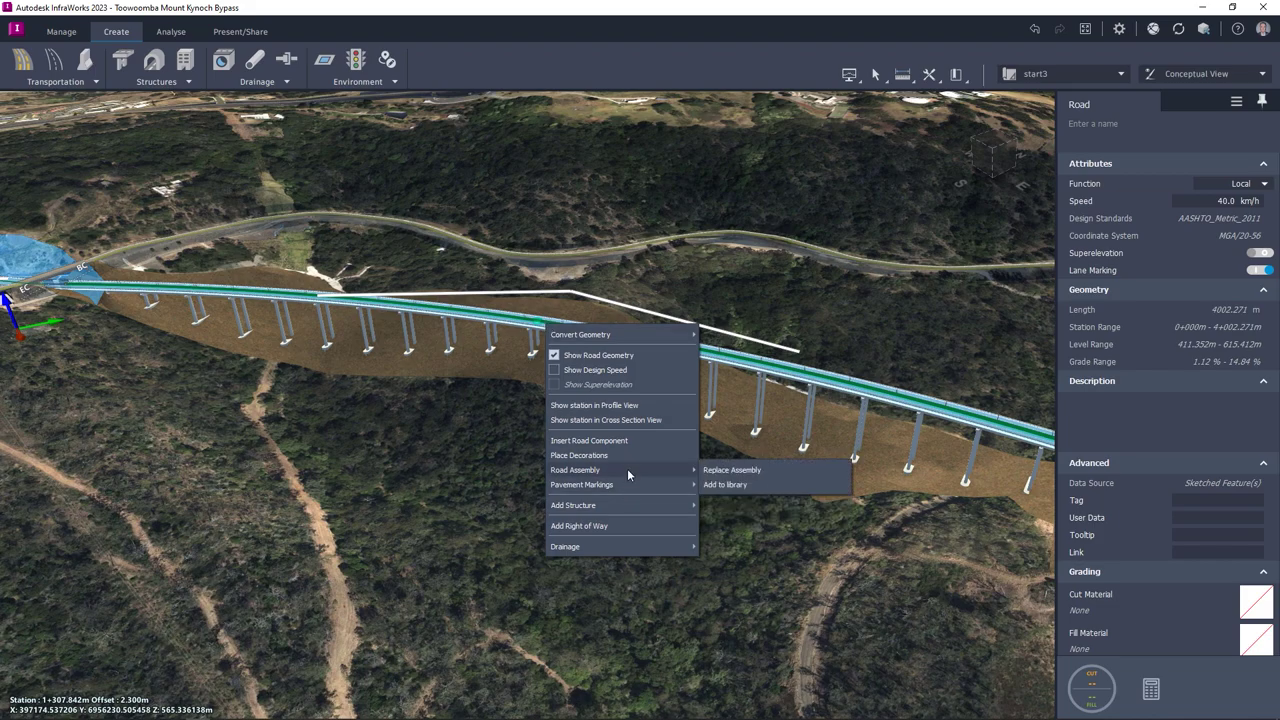
left_click(730, 470)
left_click_drag(668, 474, 369, 328)
left_click_drag(413, 394, 421, 600)
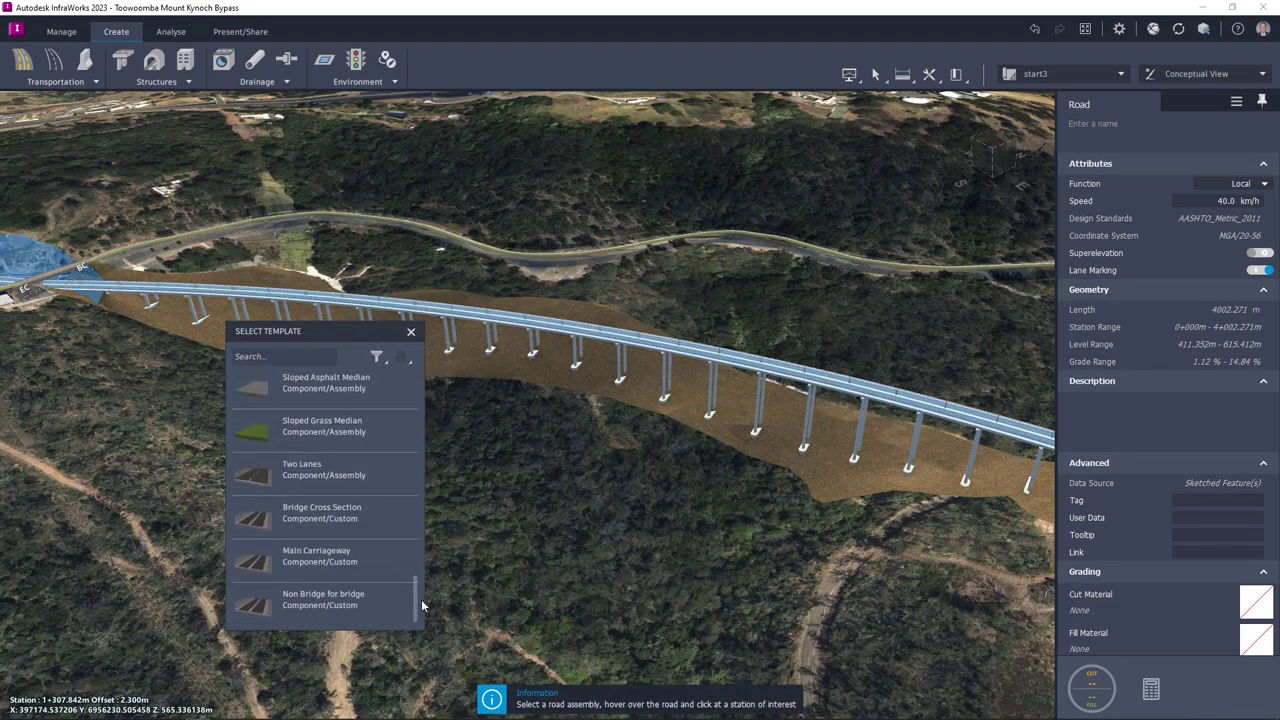
left_click(333, 513)
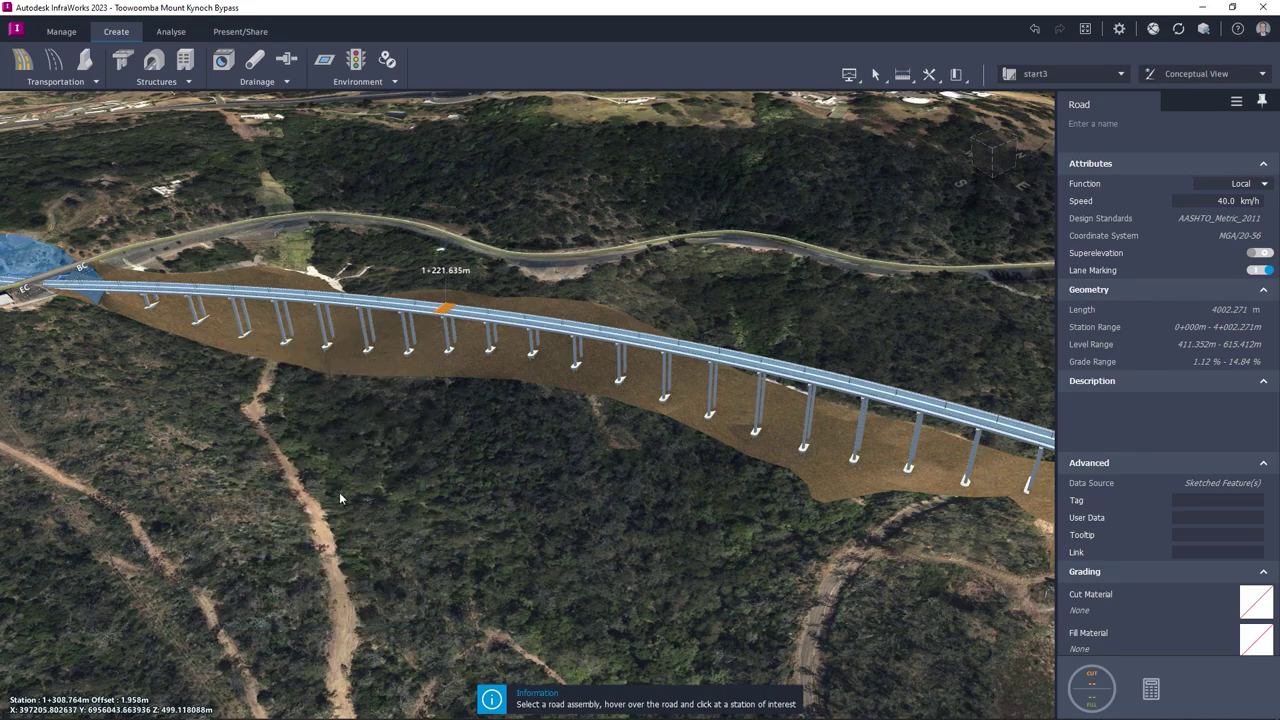
Place the replacement assembly along the whole bridge, about 822 m long and ending at about chainage 1742 m.
left_click(344, 367)
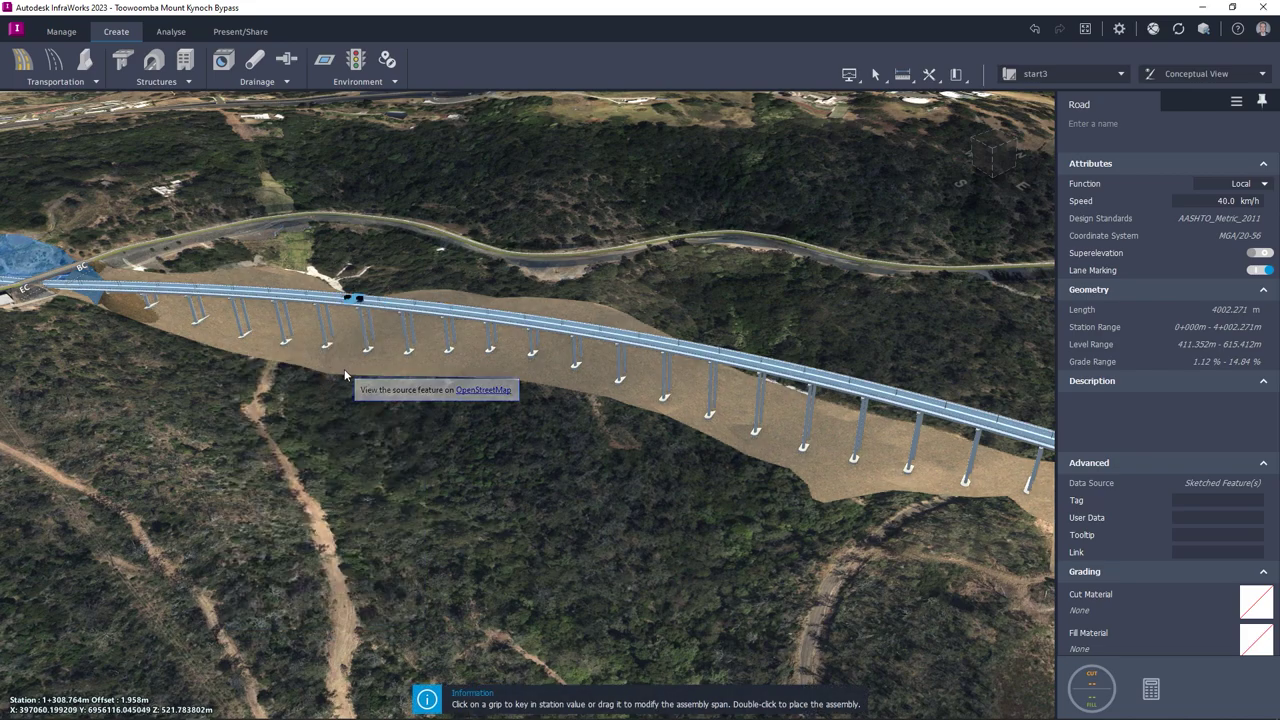
left_click(350, 300)
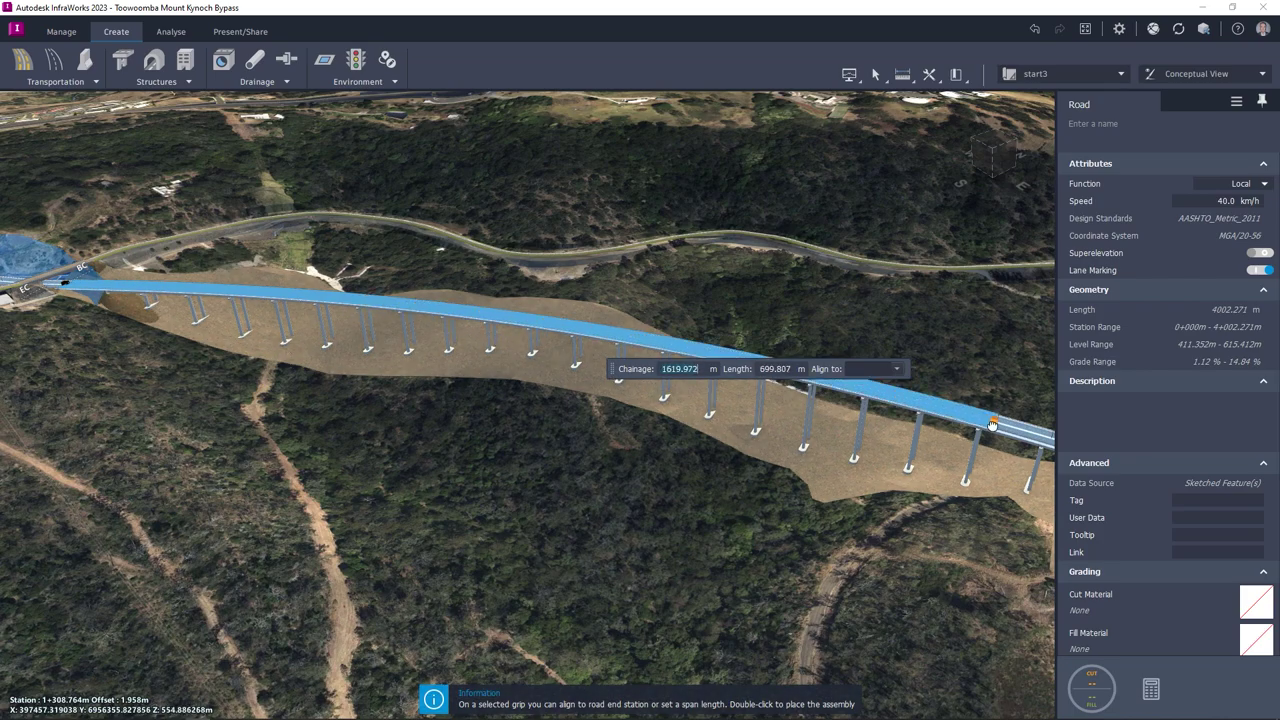
scroll(956, 424, "down", 2)
middle_click_drag(956, 424, 794, 416)
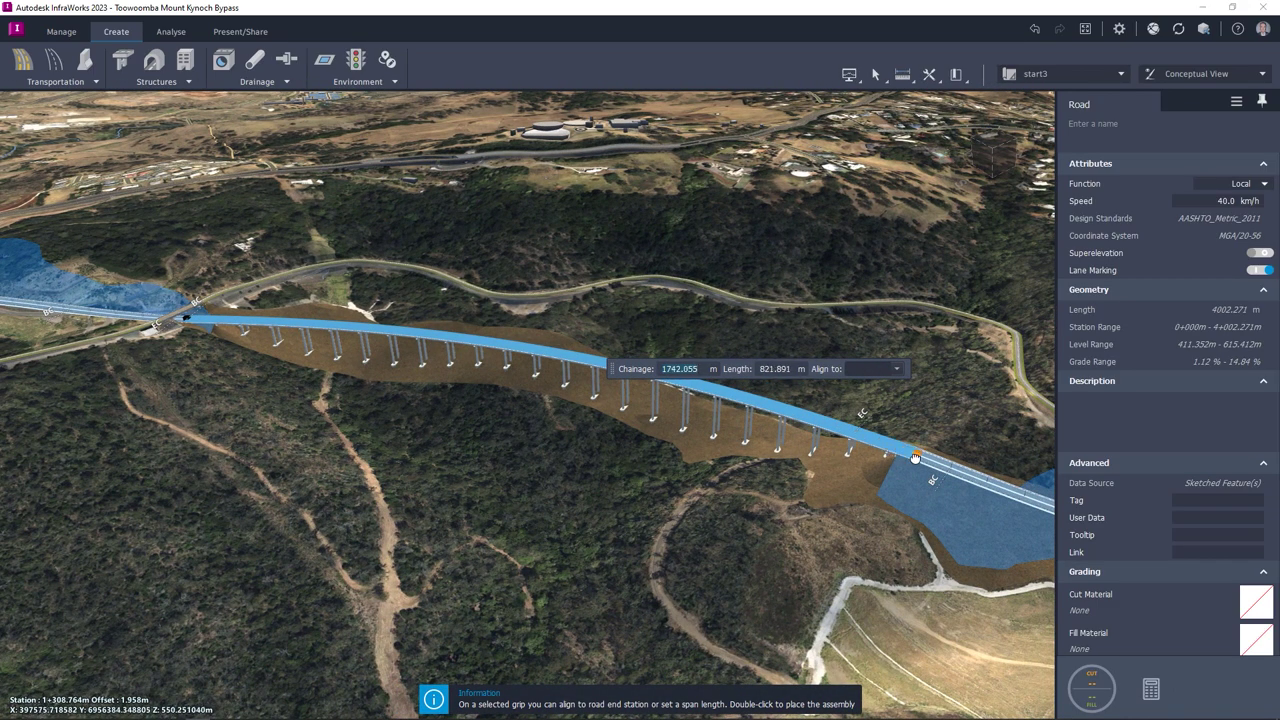
double_click(915, 458)
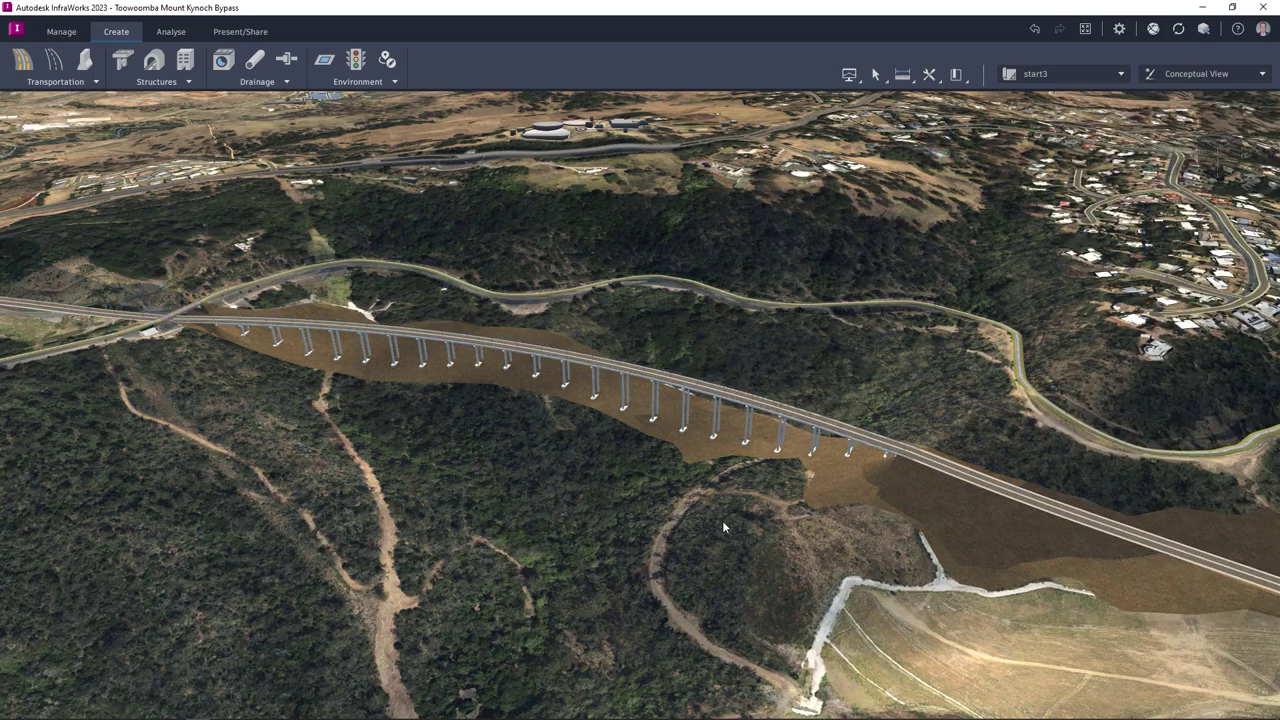
Add a new proposal named Start4 for an alternative bridge design.
scroll(544, 349, "up", 5)
left_click_drag(668, 565, 526, 568)
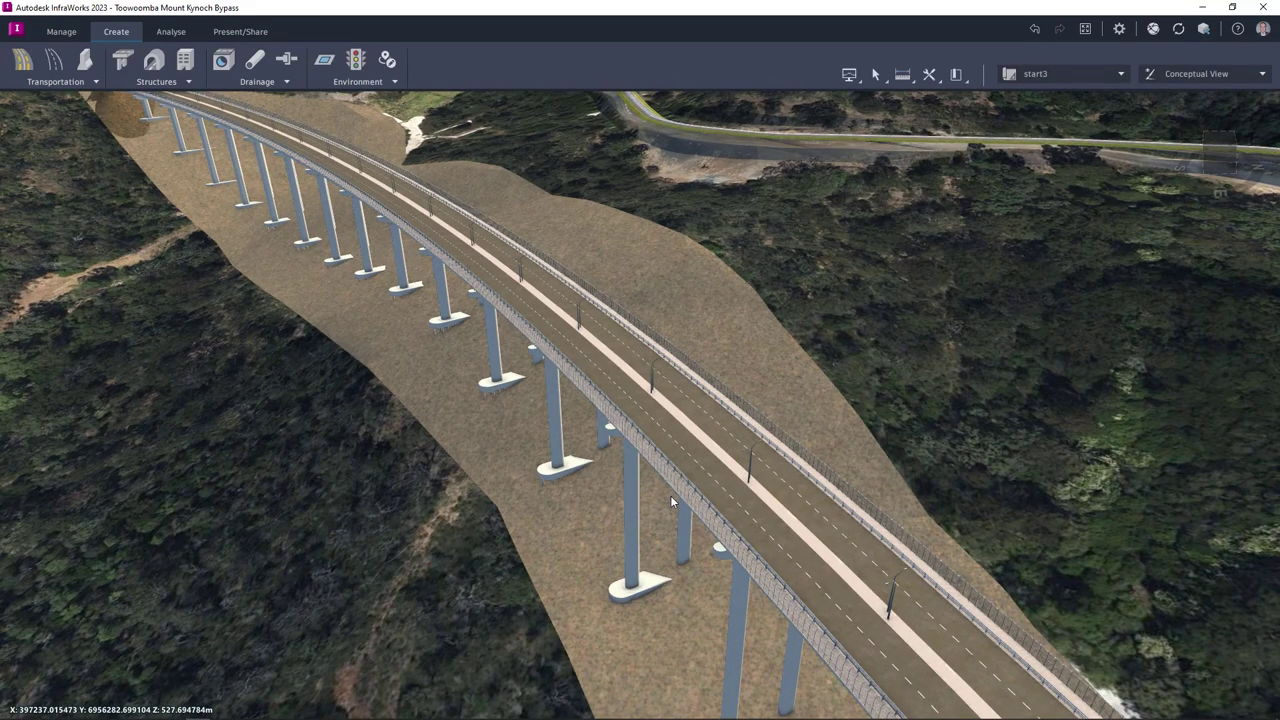
scroll(670, 495, "up", 3)
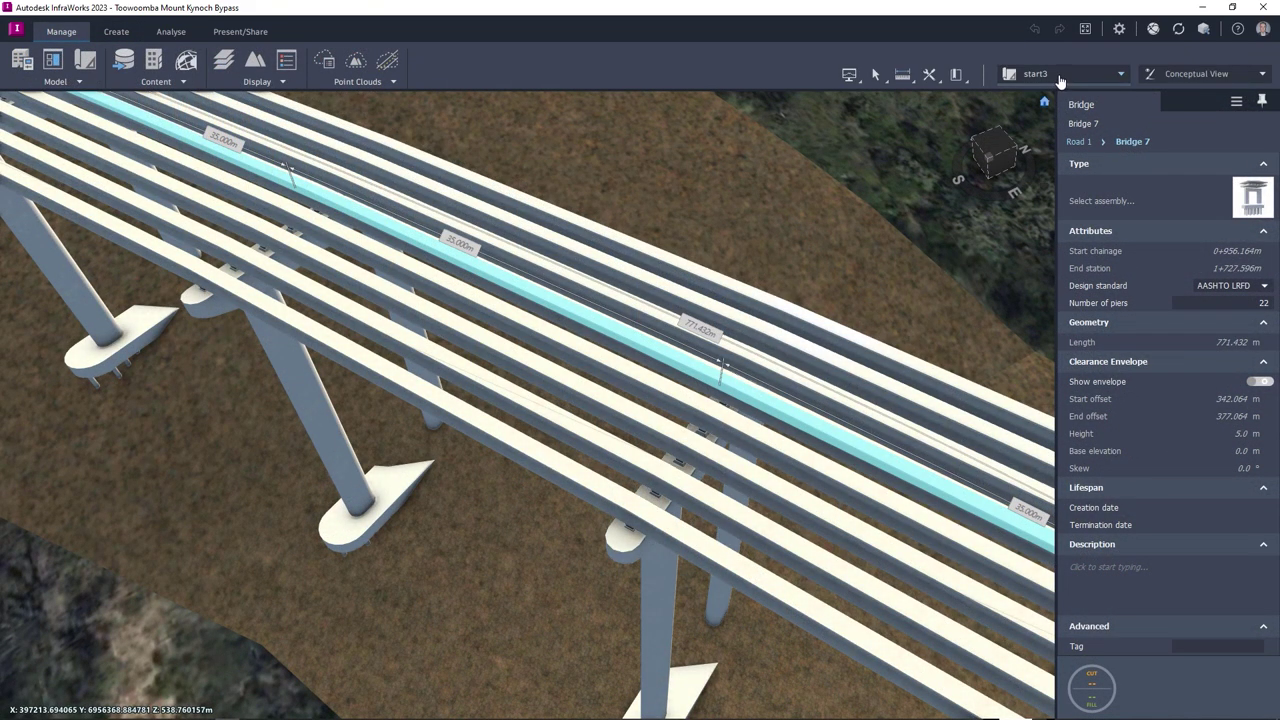
left_click(1062, 75)
left_click(1116, 266)
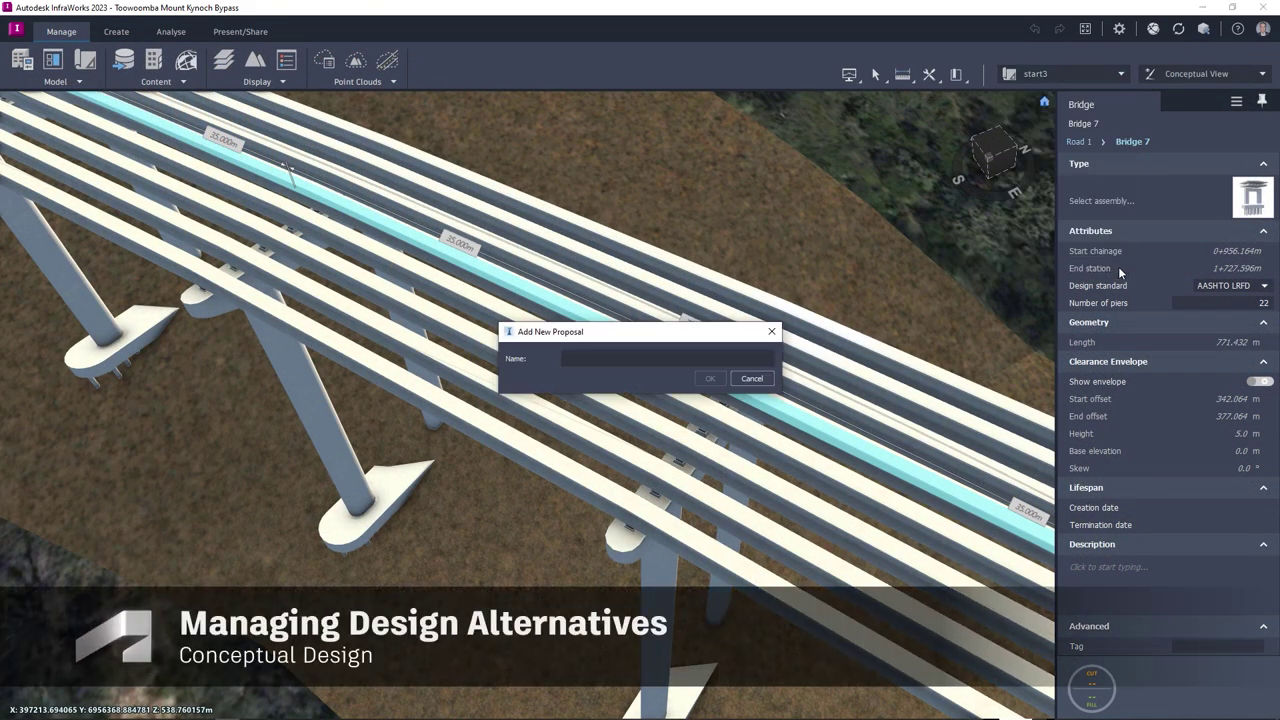
type("Start4")
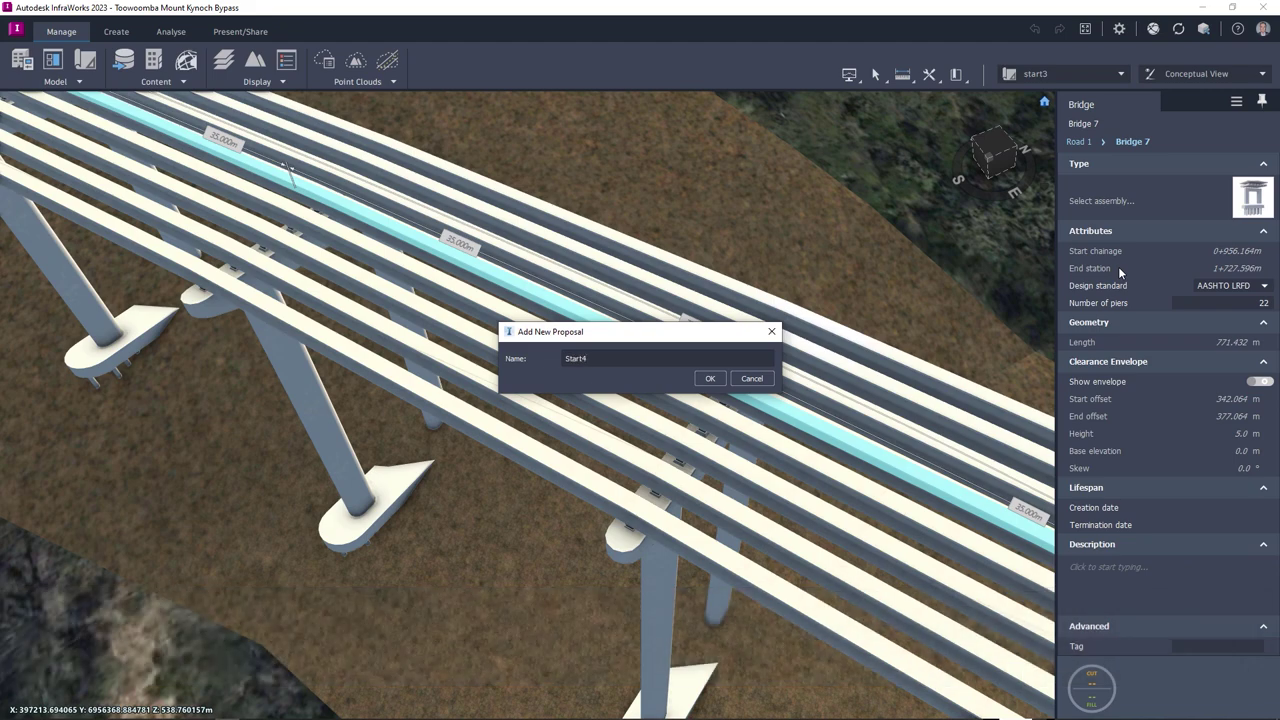
left_click(710, 378)
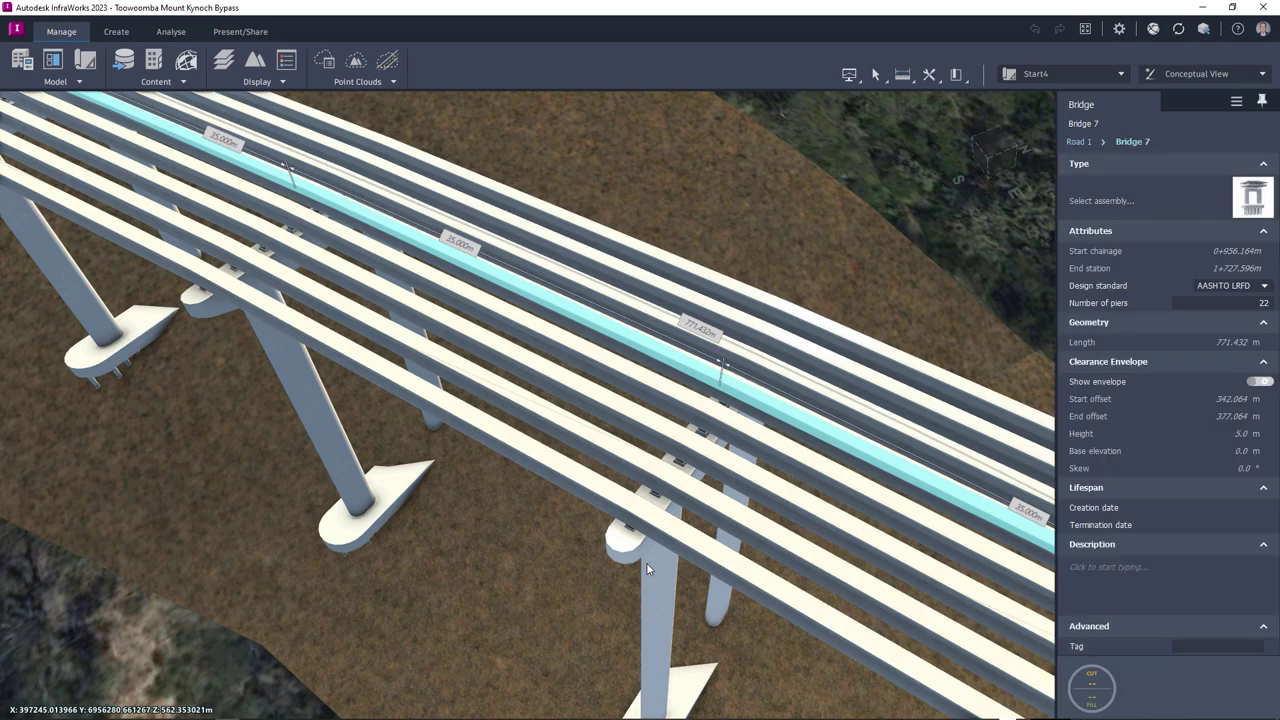
Change the right exterior girder of one bridge span to the Steel plate component.
left_click(557, 474)
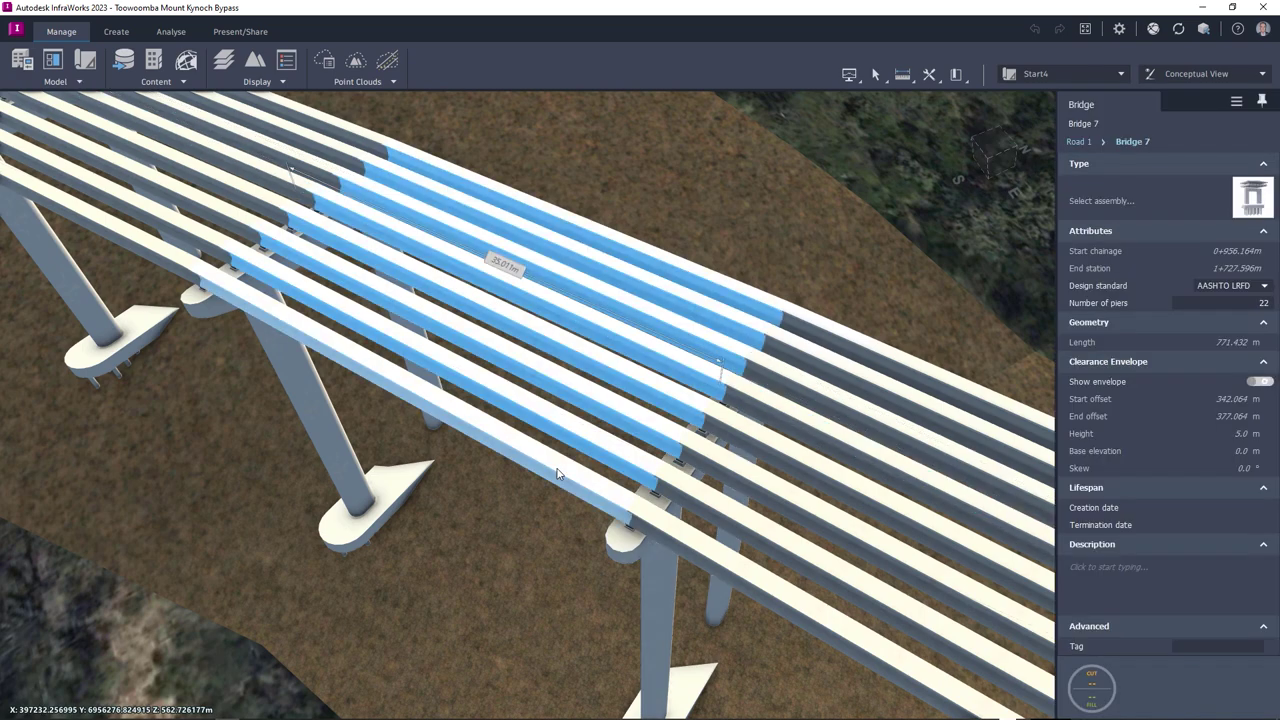
left_click(557, 474)
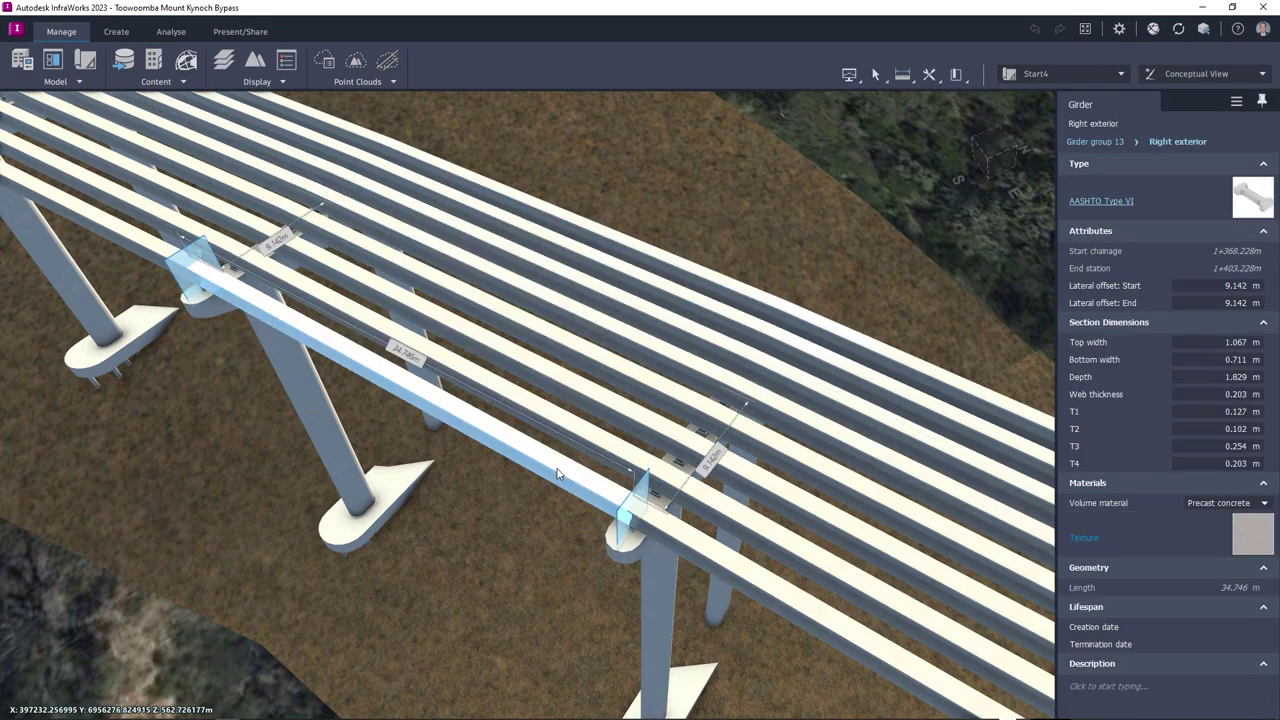
left_click(1084, 201)
scroll(985, 323, "down", 5)
left_click_drag(1072, 273, 1066, 489)
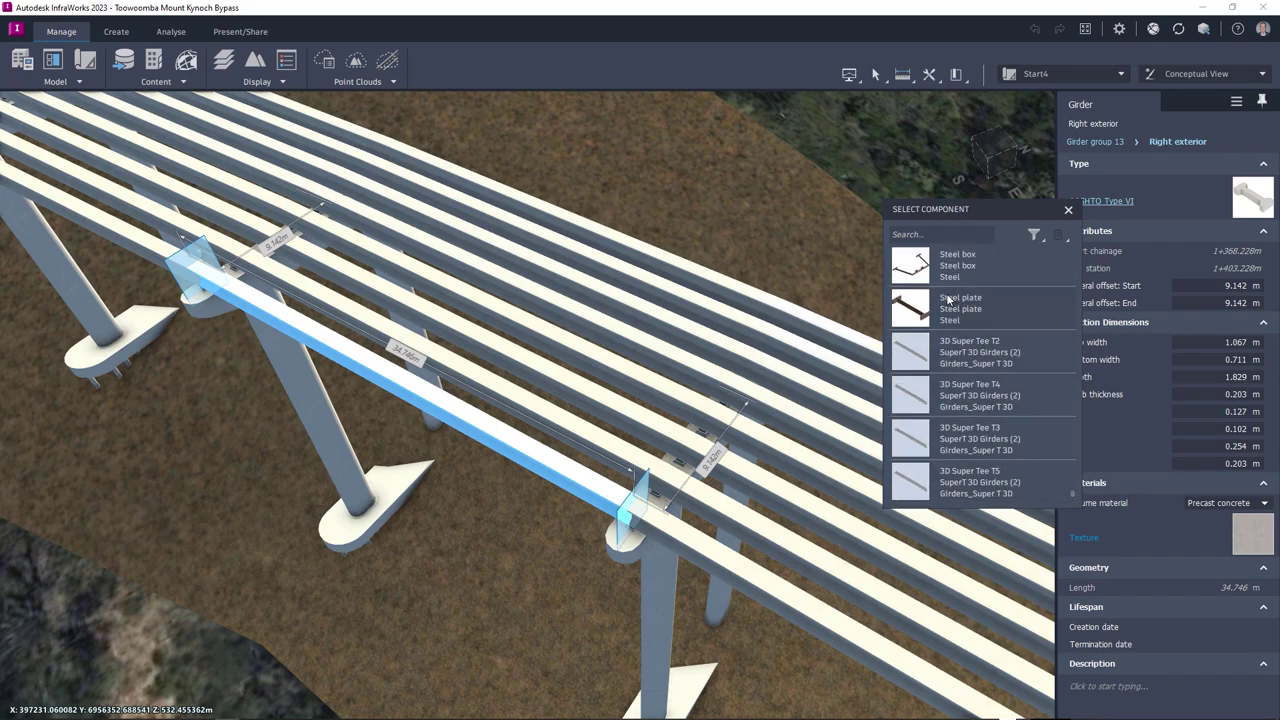
scroll(958, 288, "up", 2)
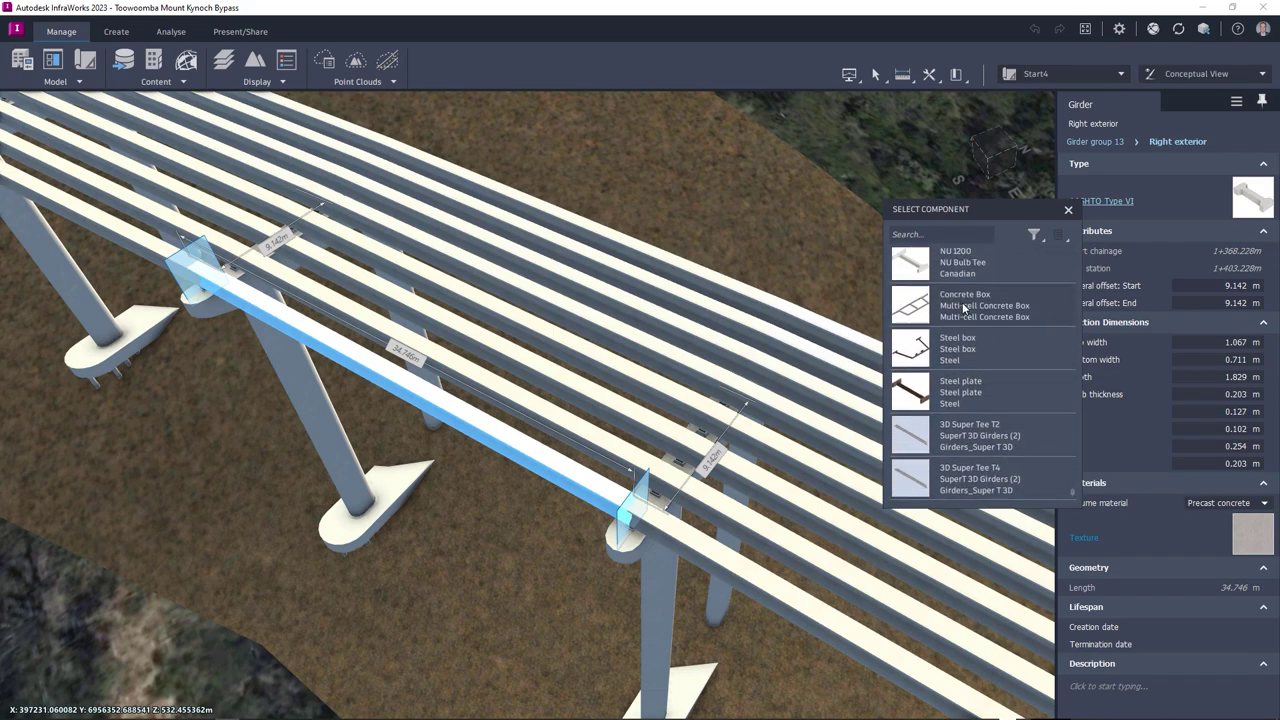
left_click(956, 398)
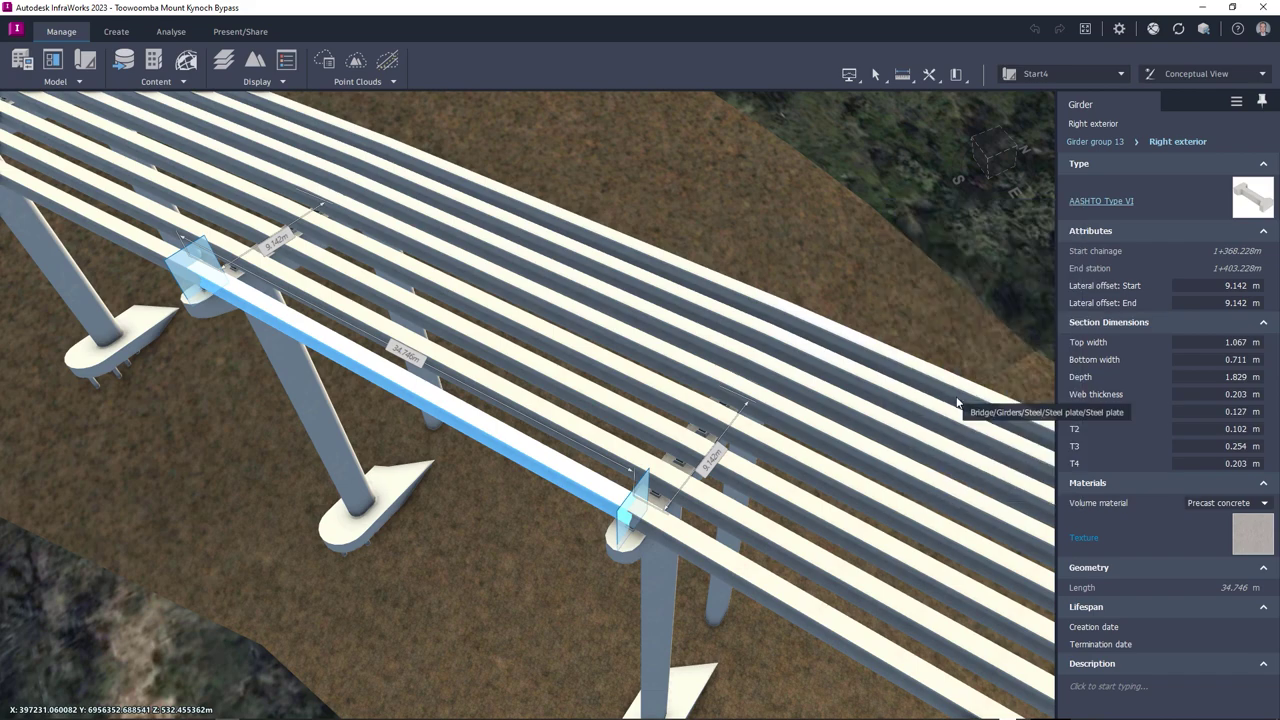
Apply the steel plate girder to all girders of the bridge.
right_click(541, 461)
mouse_move(591, 398)
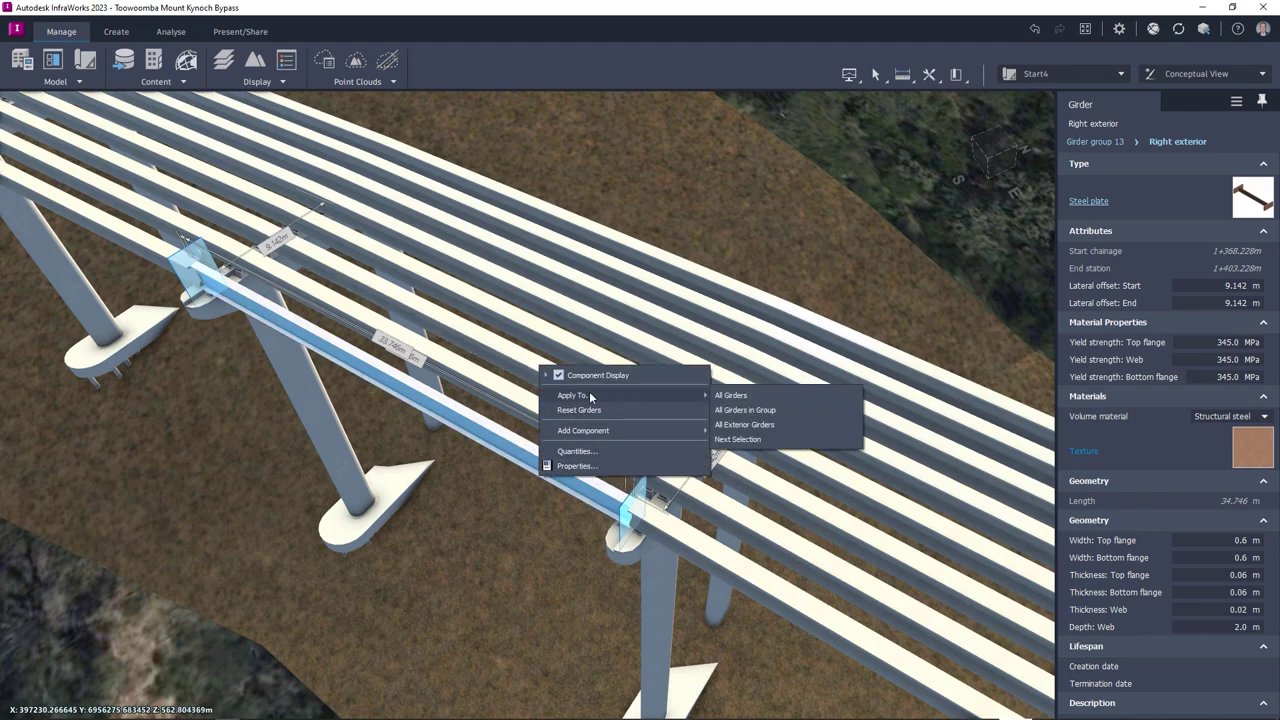
left_click(725, 396)
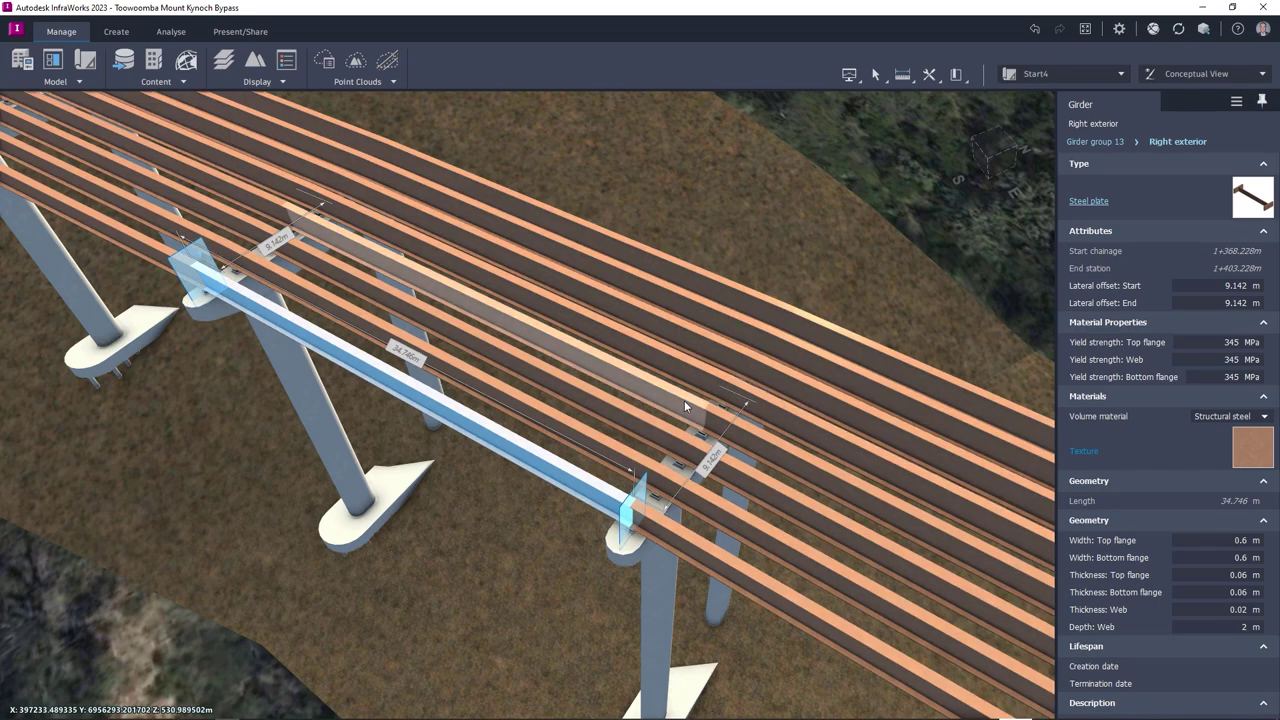
Set the bridge's number of piers to 19.
scroll(684, 401, "down", 10)
scroll(624, 385, "down", 4)
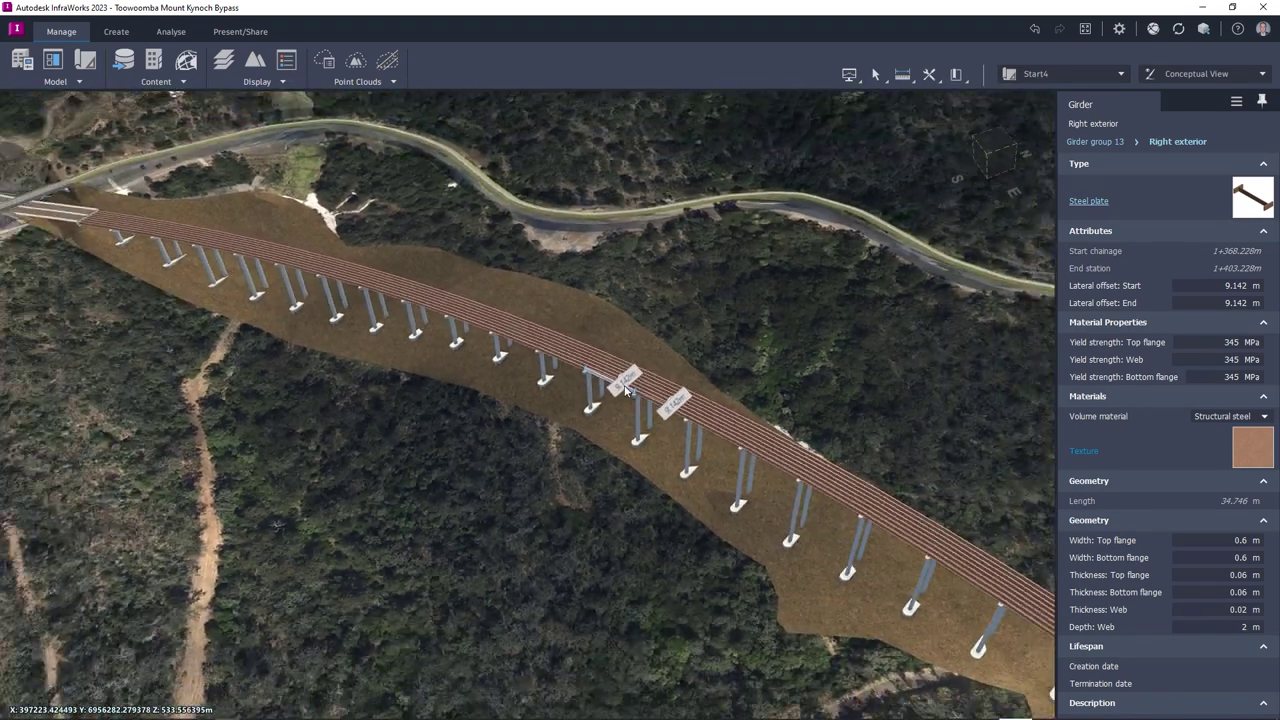
mouse_move(590, 290)
middle_mouse_down()
mouse_move(514, 231)
mouse_move(590, 280)
middle_mouse_up()
left_click(513, 456)
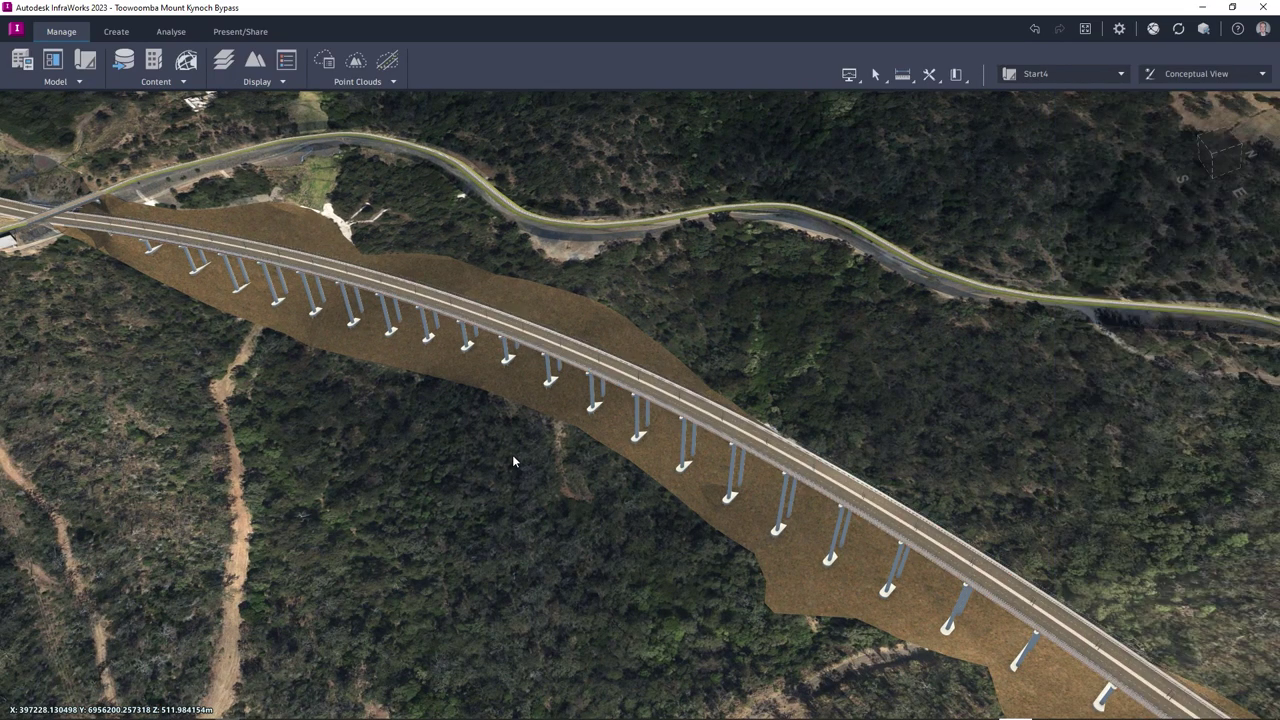
left_click(506, 365)
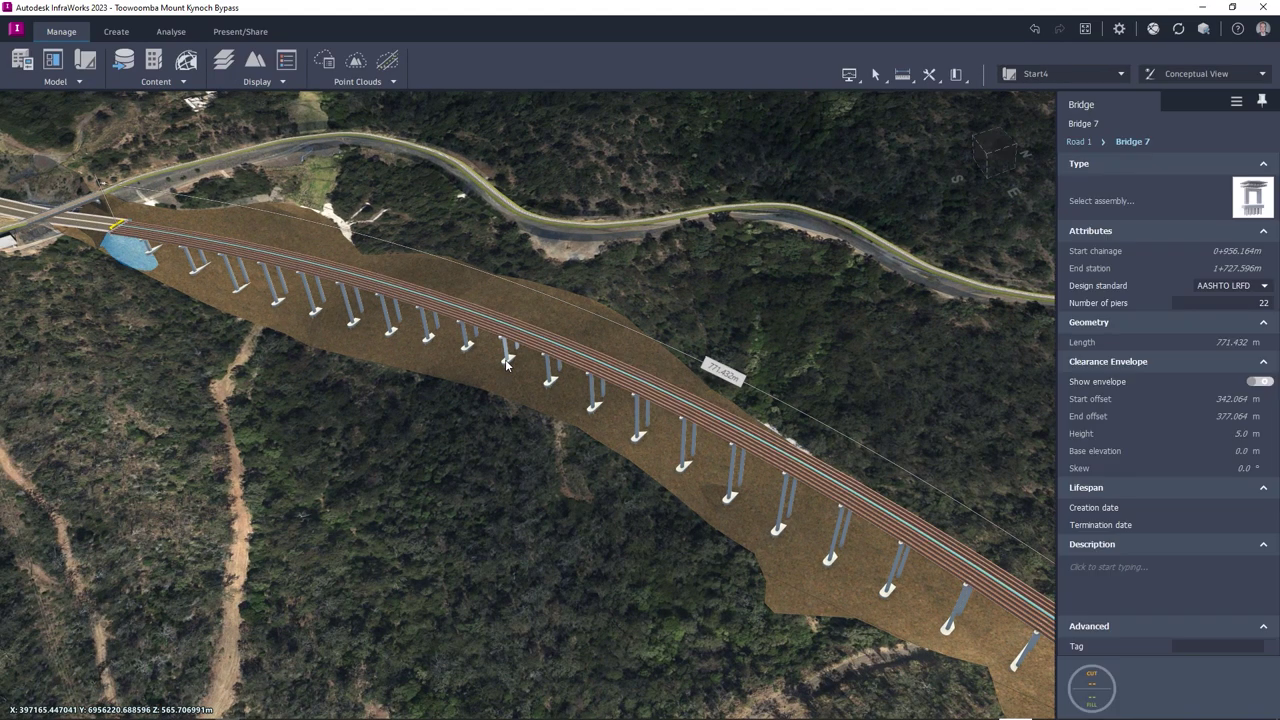
left_click(1271, 308)
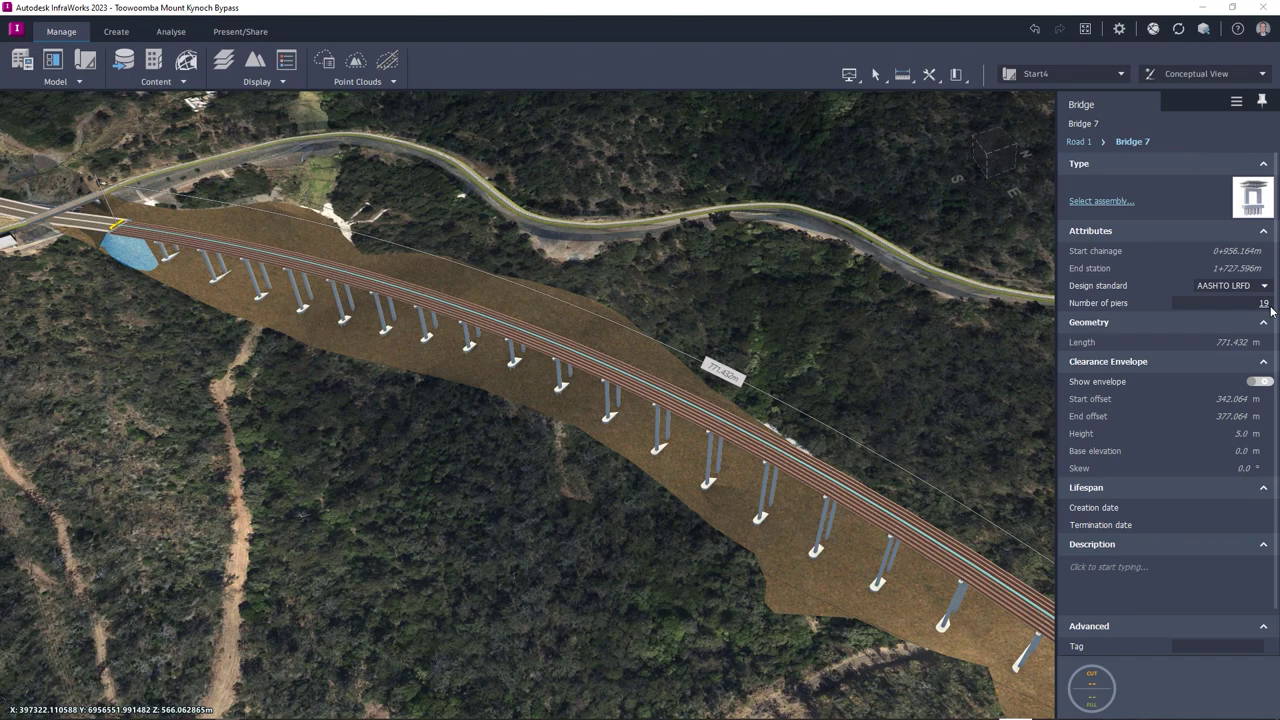
Switch to the start3 proposal and select its bridge across the valley.
left_click(1055, 75)
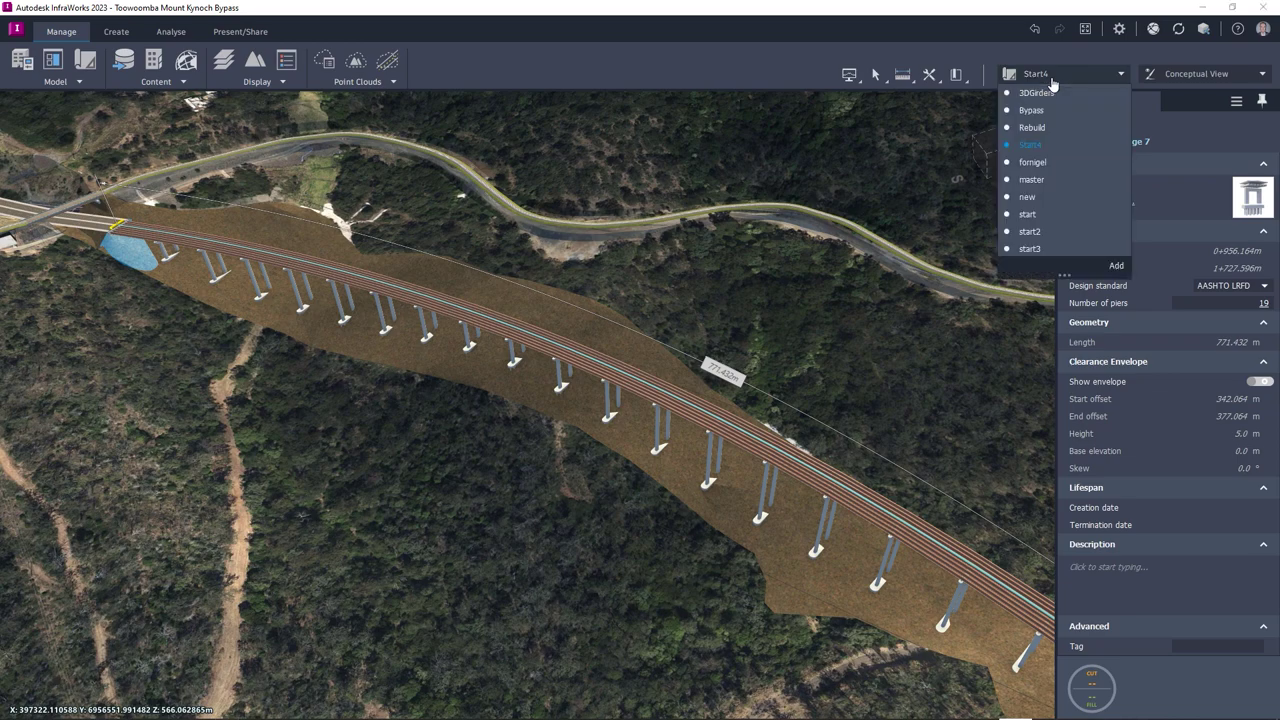
left_click(1035, 249)
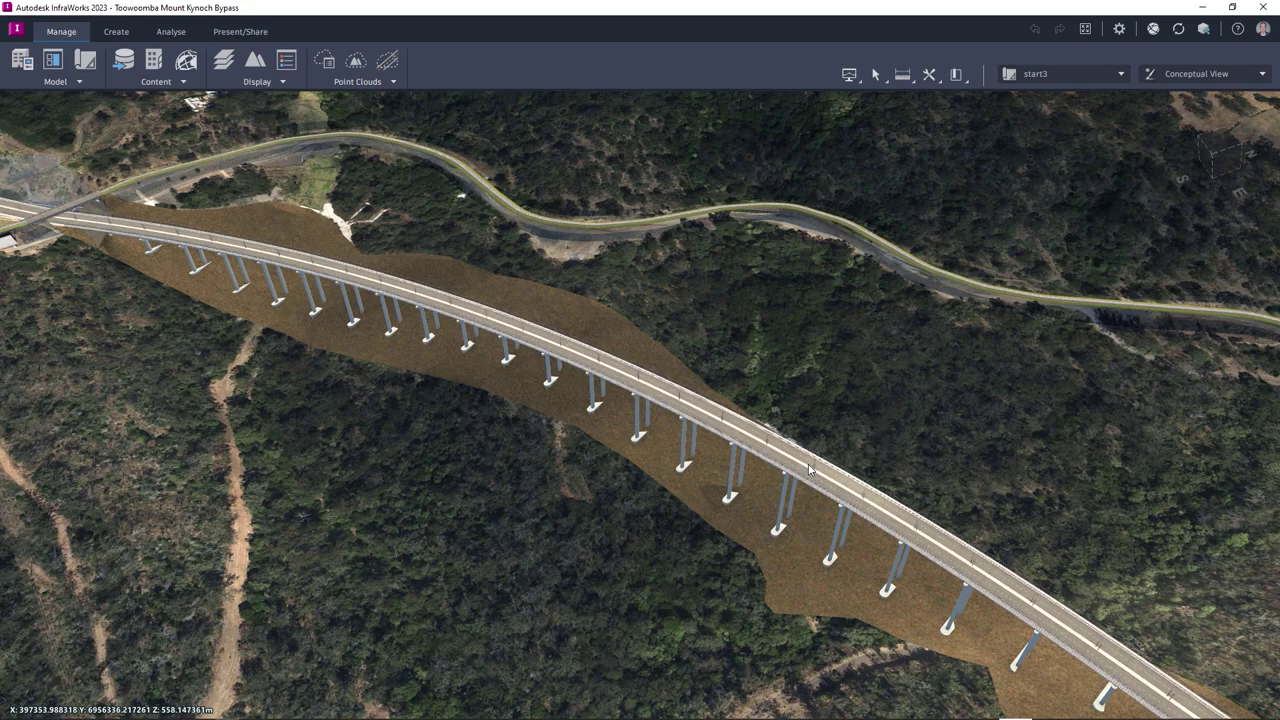
left_click(783, 492)
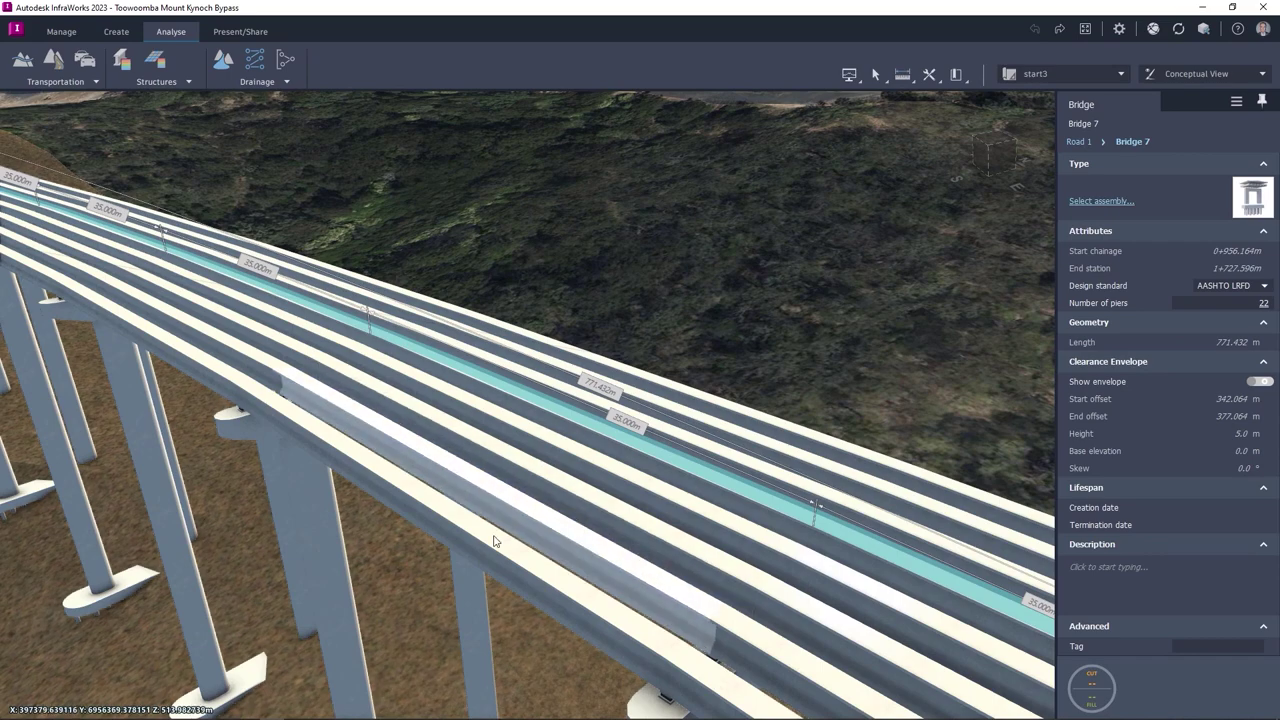
Select the girder group starting at about chainage 1+578 and open Line Girder Analysis for the bridge.
left_click(493, 541)
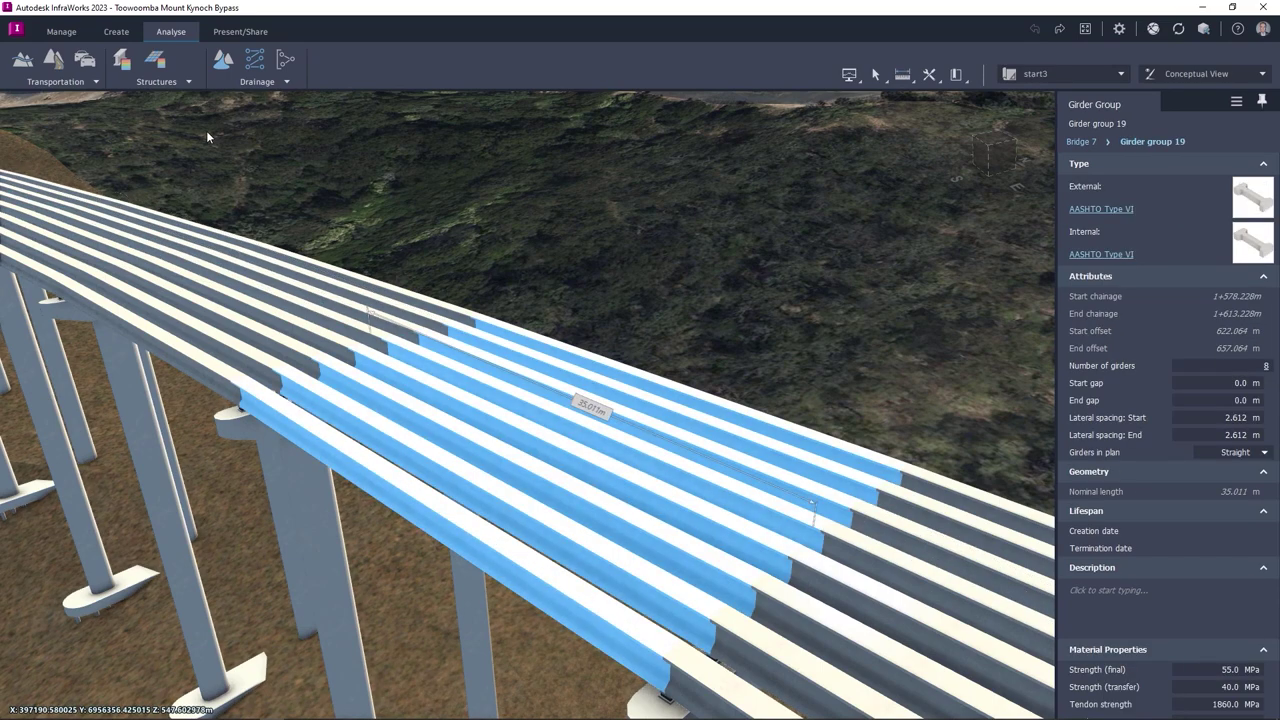
left_click(160, 81)
left_click(165, 100)
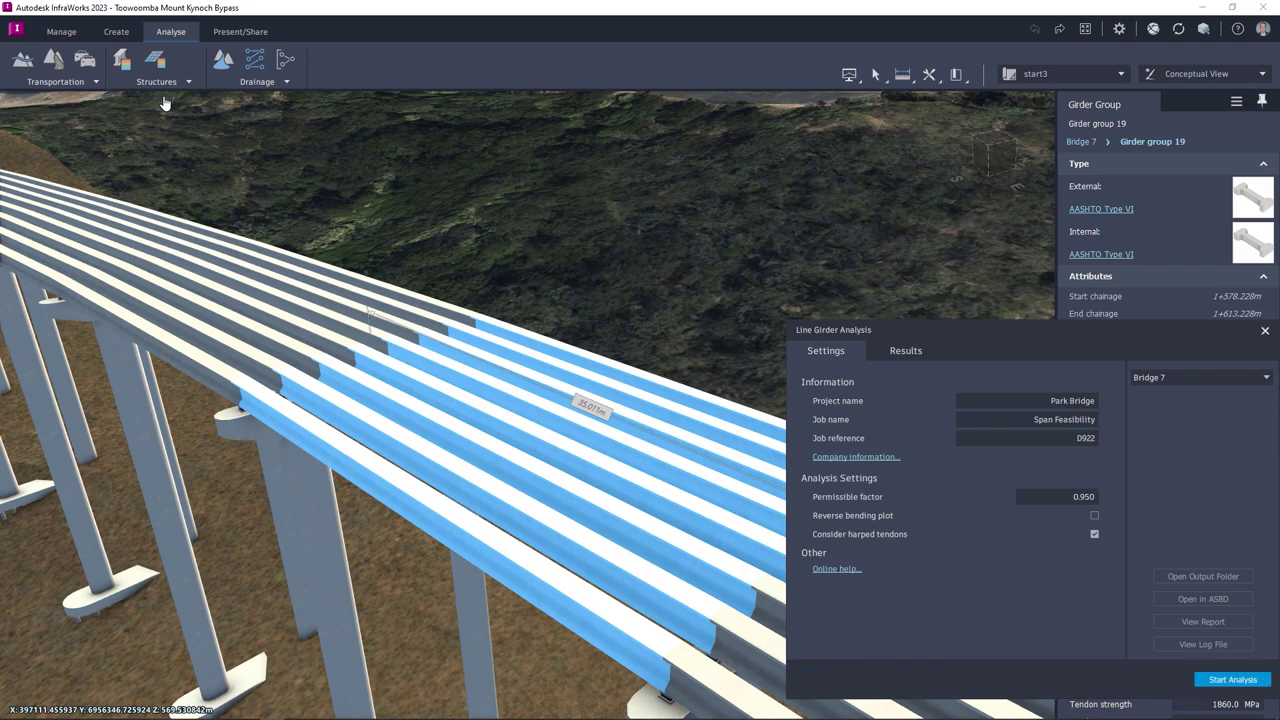
Set the analysis project name to Toowoomba and the job reference to S12.
double_click(1088, 400)
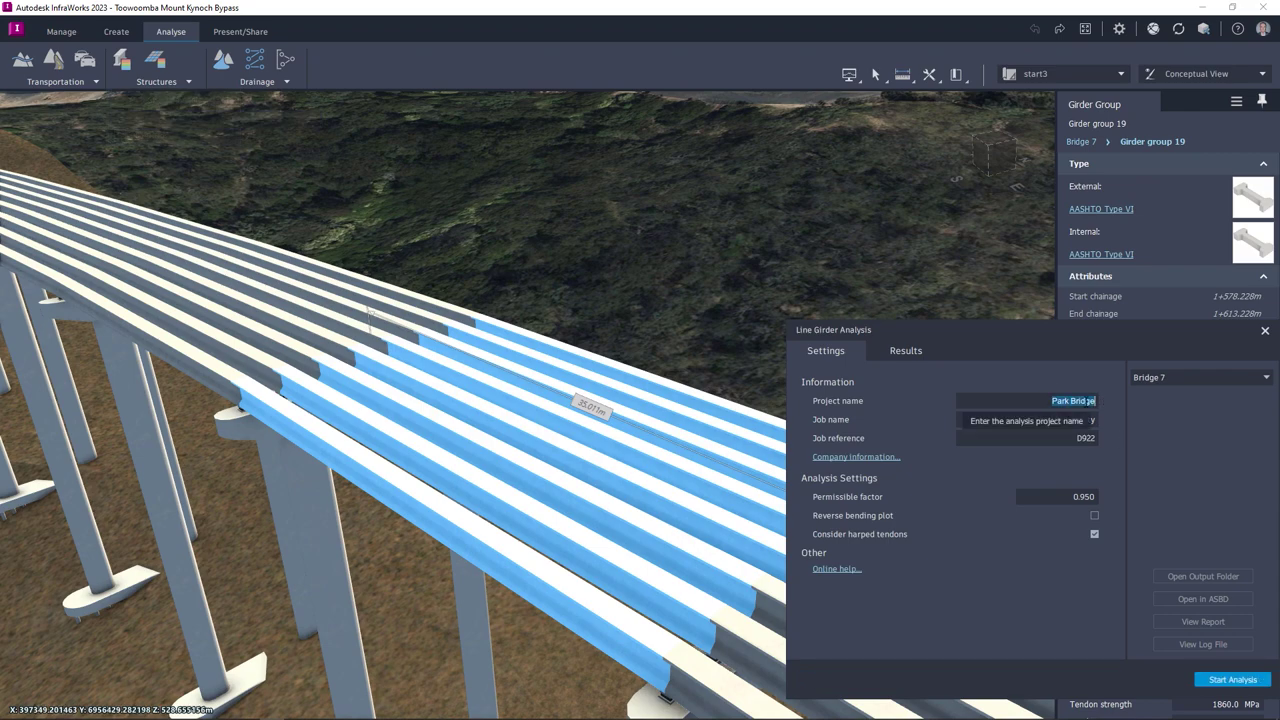
key("BackSpace")
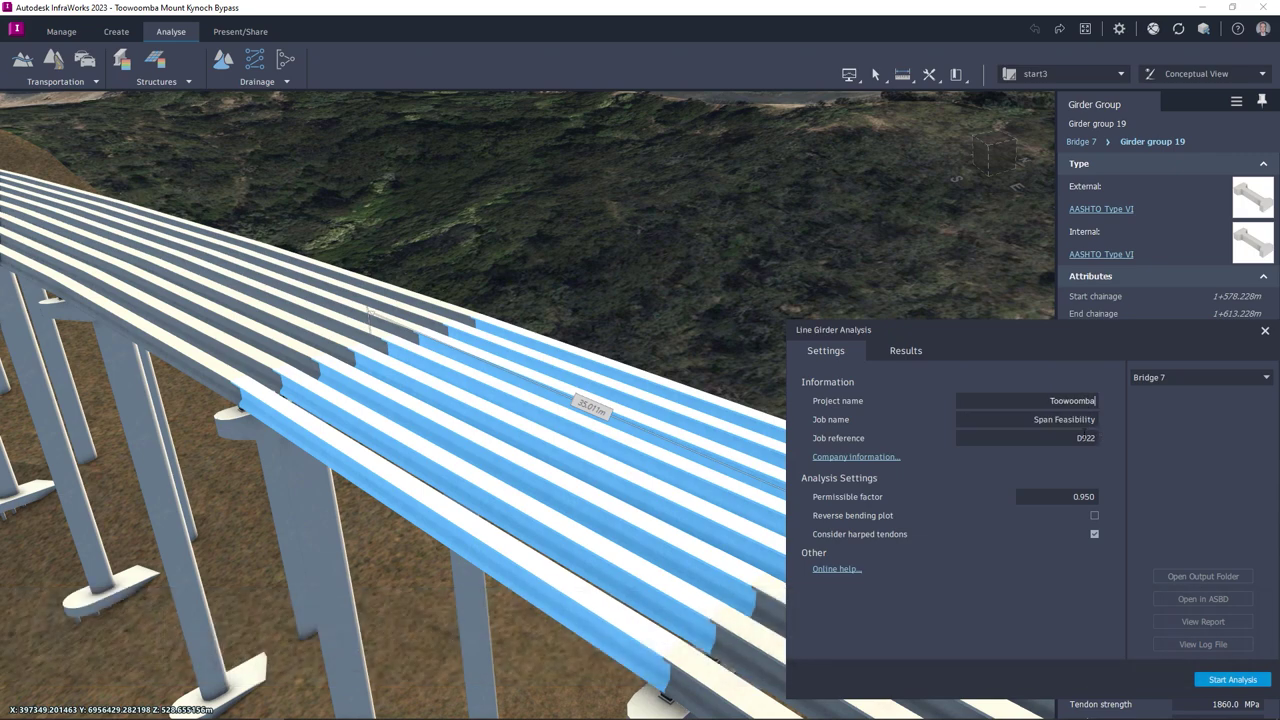
double_click(1088, 437)
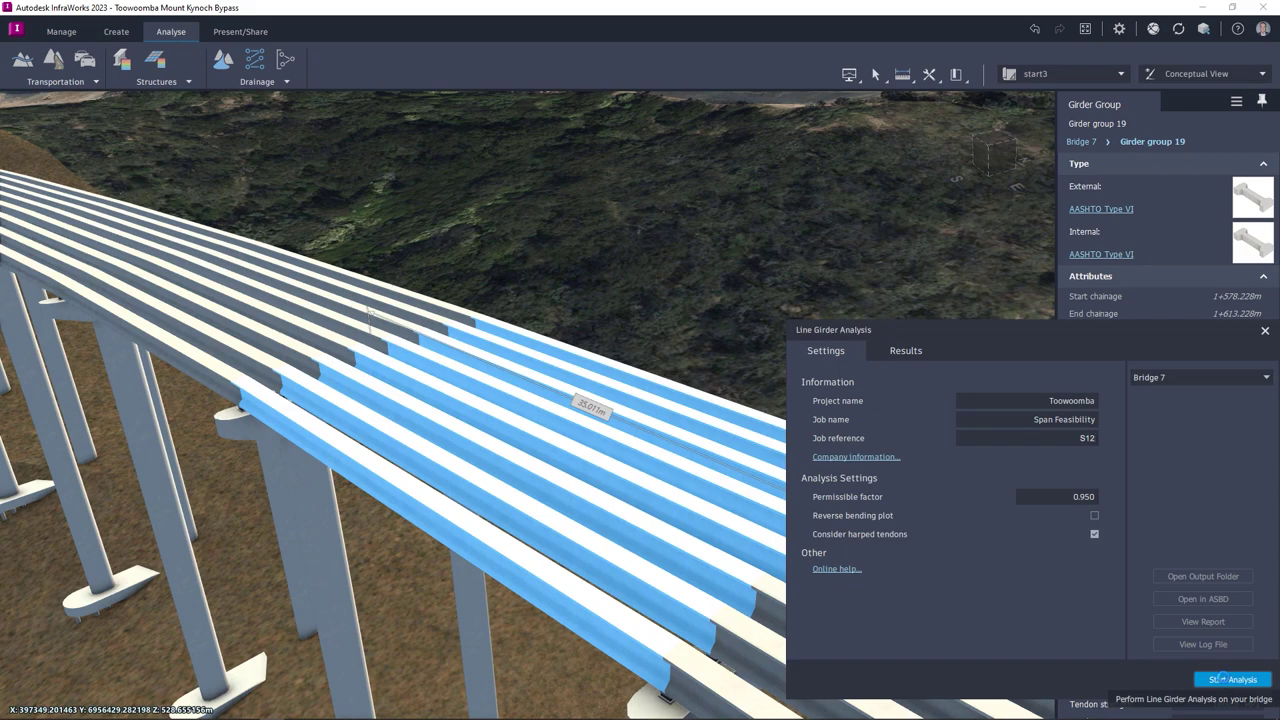
Run the line girder analysis on the selected girder group and display the results for its right exterior girder.
left_click(1222, 679)
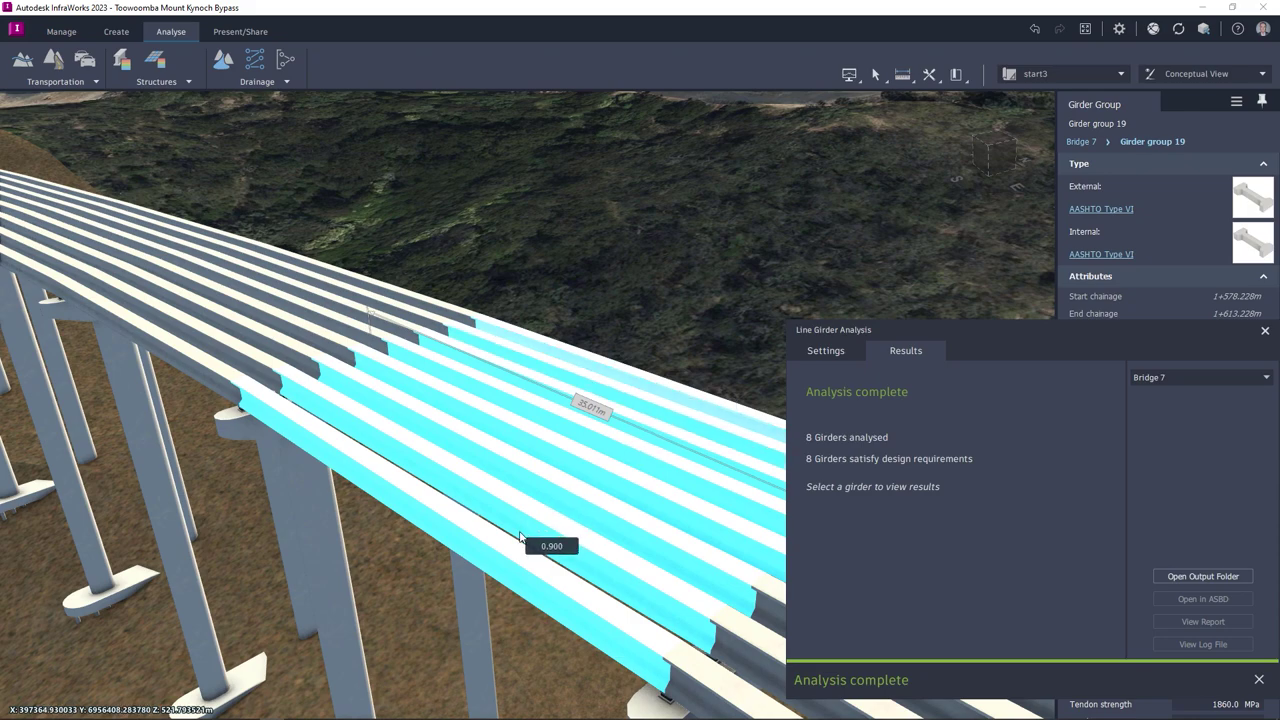
left_click(500, 551)
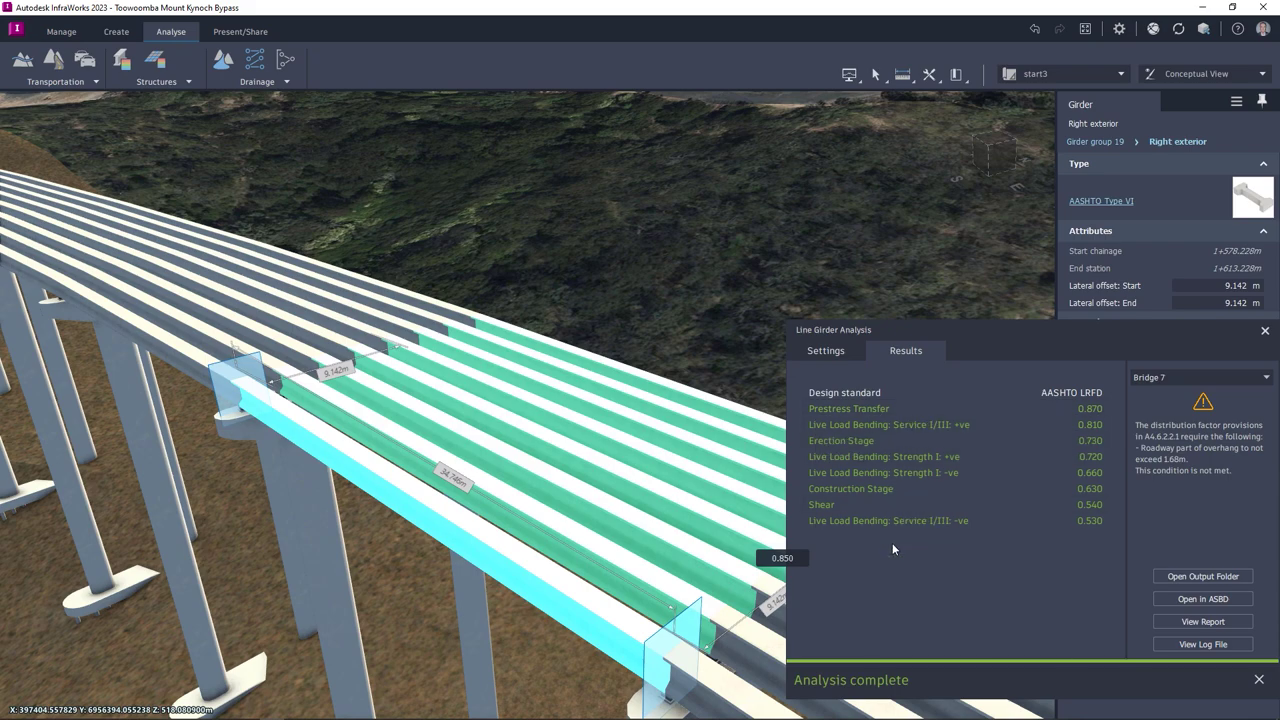
Open the right exterior girder's design report and review the Girder Design Summary and the Erection Stage calculations through the elastic shortening losses.
left_click(1194, 624)
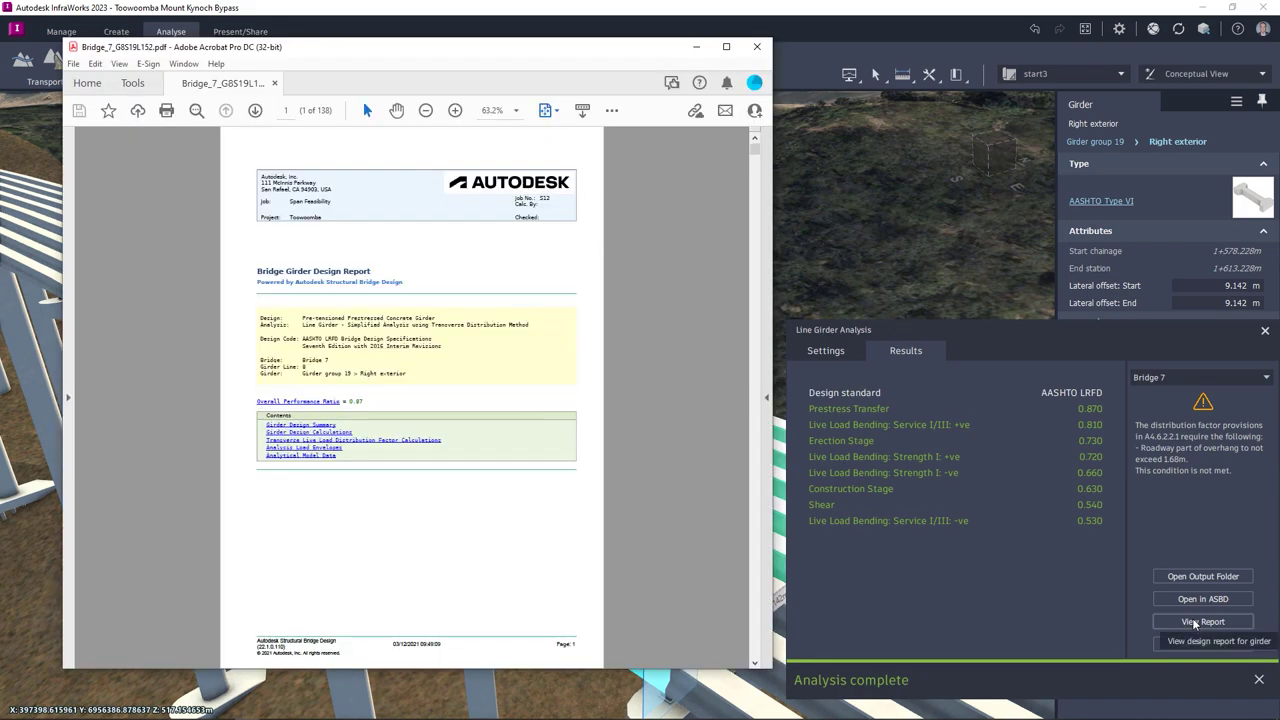
left_click(322, 426)
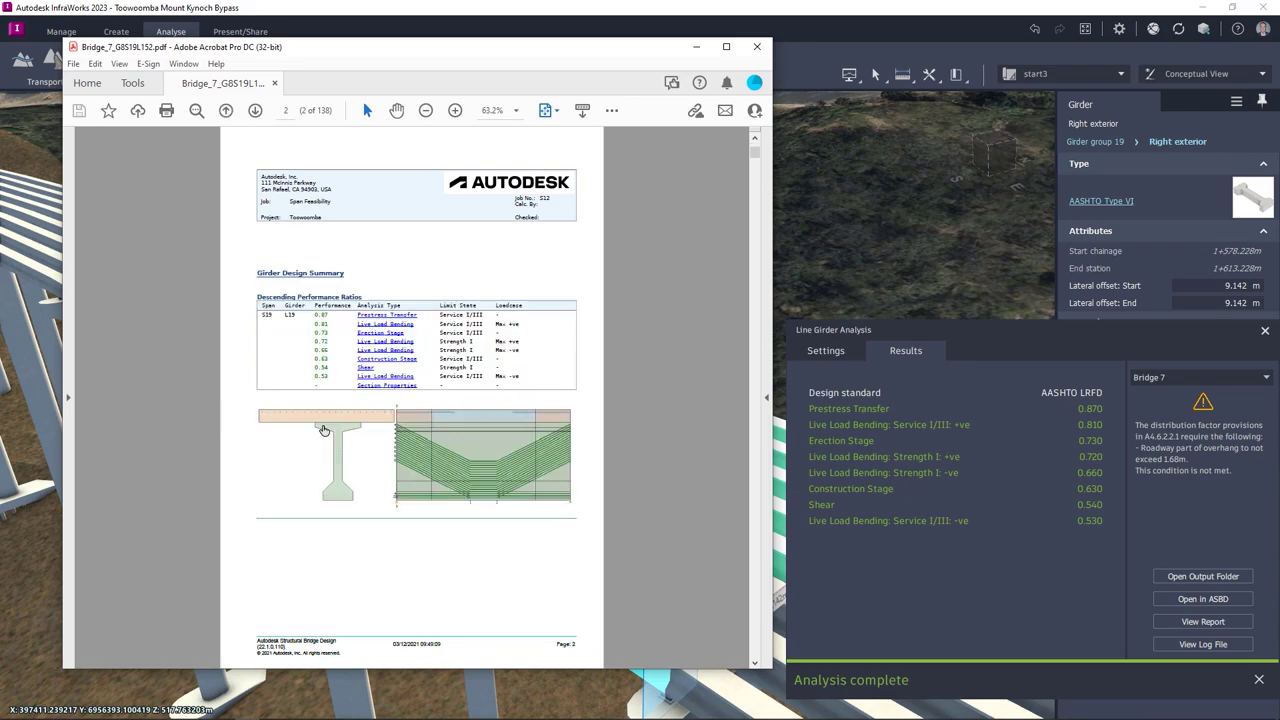
left_click(395, 333)
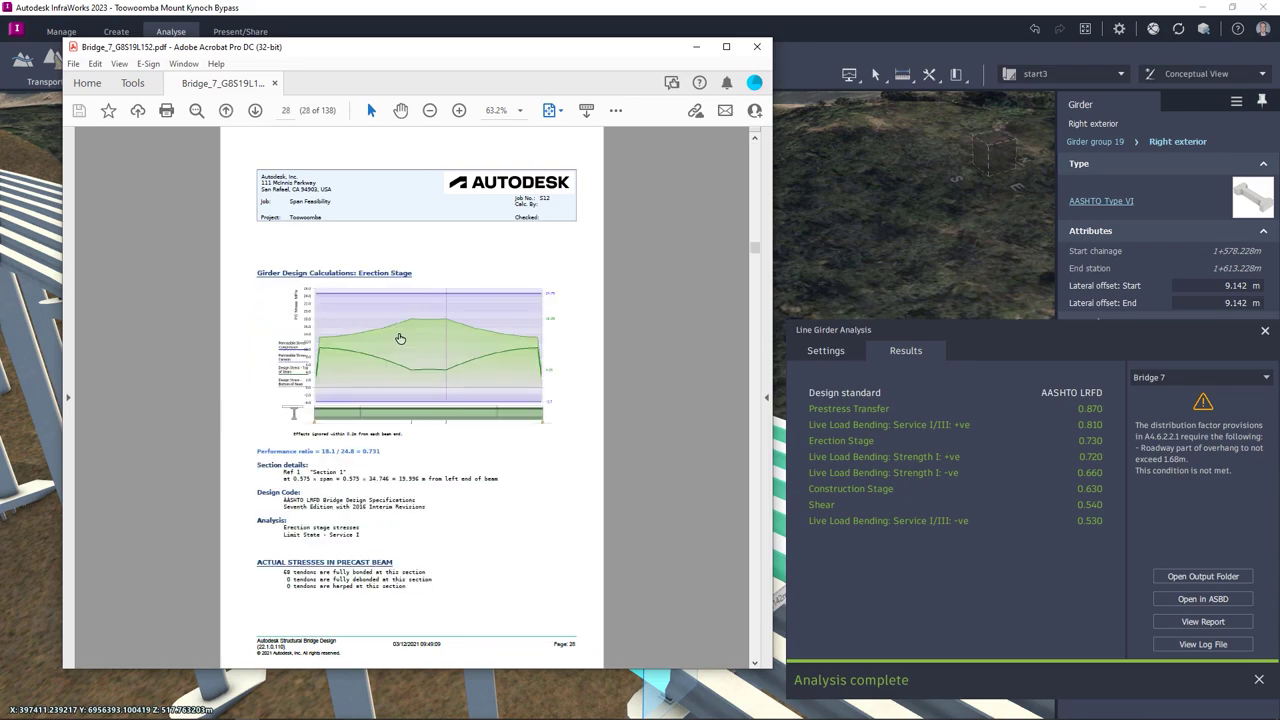
scroll(595, 465, "down", 4)
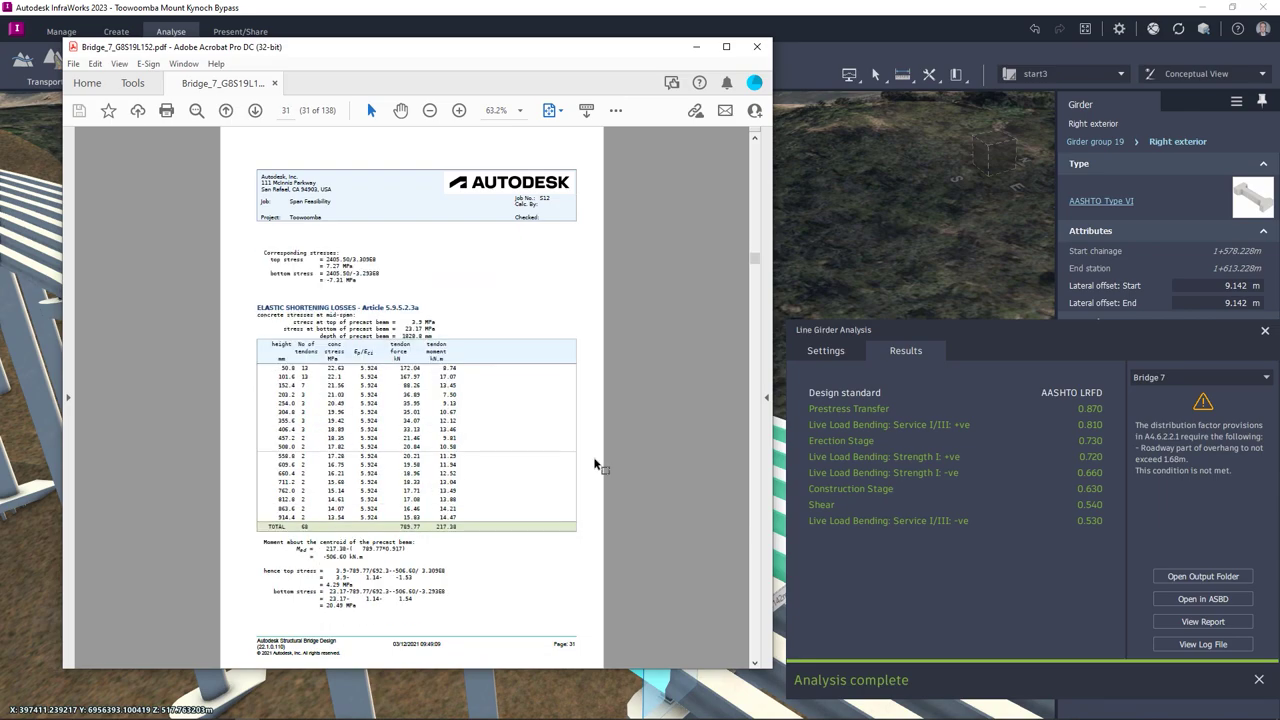